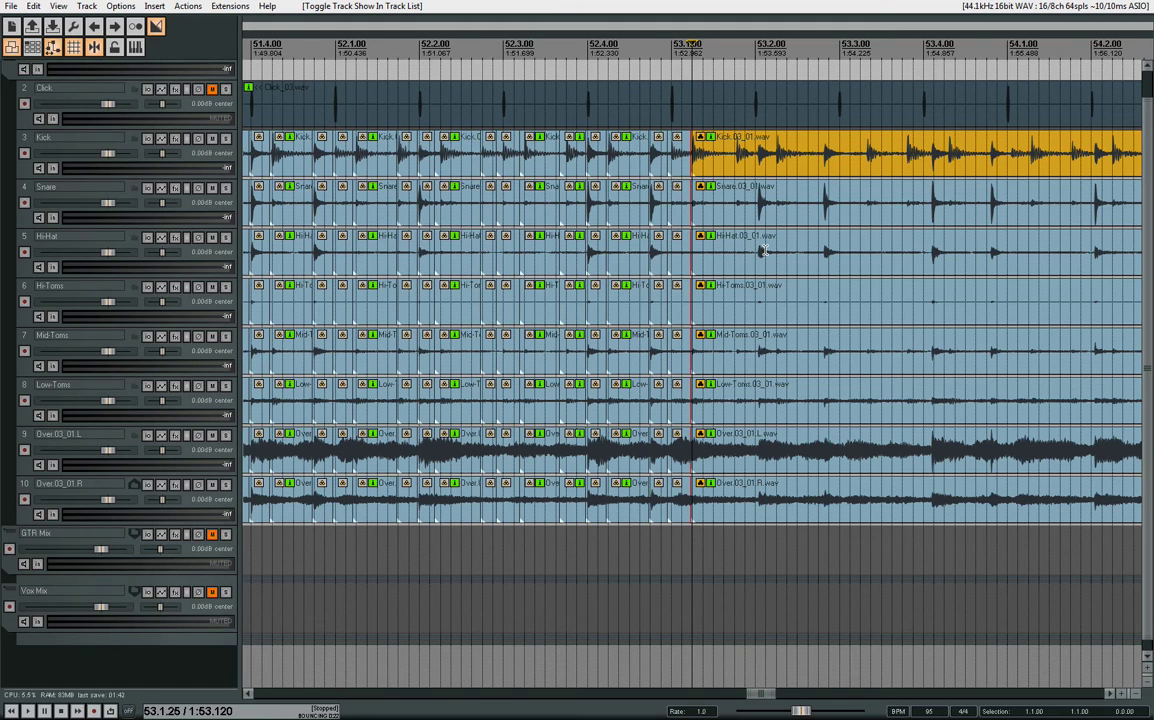
- Play back the edited drums from 50.4.50, just before bar 51, to check the timing up to bar 53
scroll(763, 250, "down", 3)
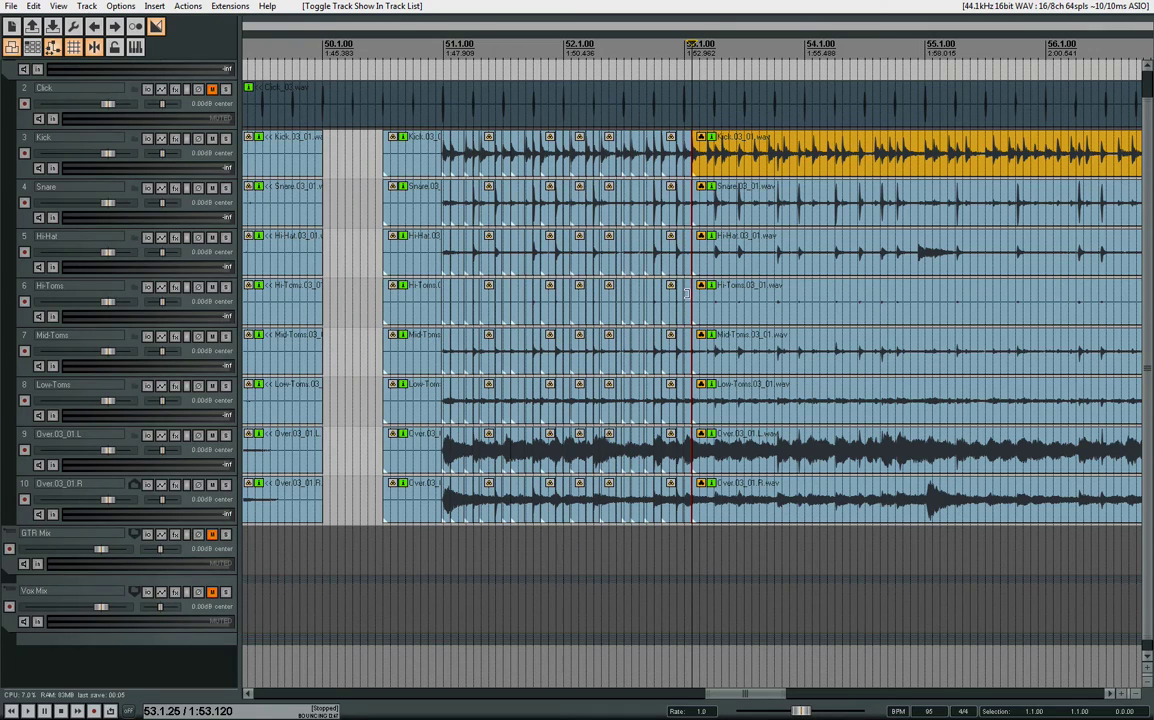
left_click(427, 150)
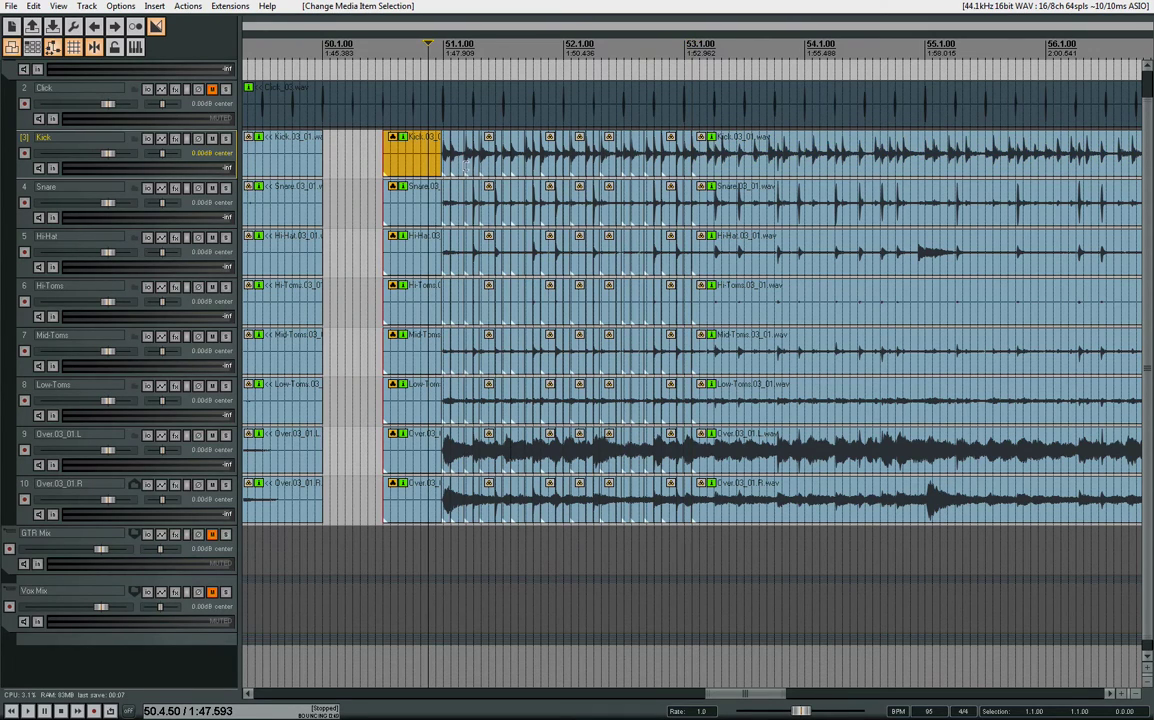
key("space")
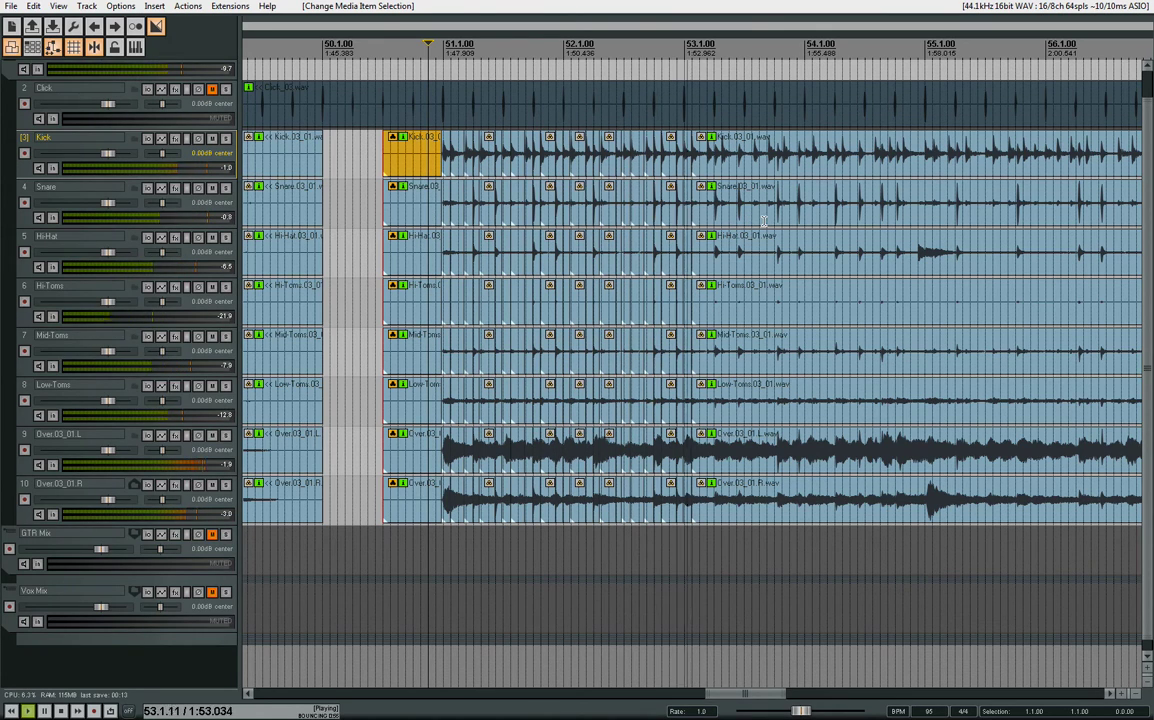
key("space")
- Split the grouped drum items before the kick hit near 53.1.75 and the snare hit at 53.2.00, slipping the audio onto the grid
left_click(717, 204)
scroll(717, 204, "up", 8)
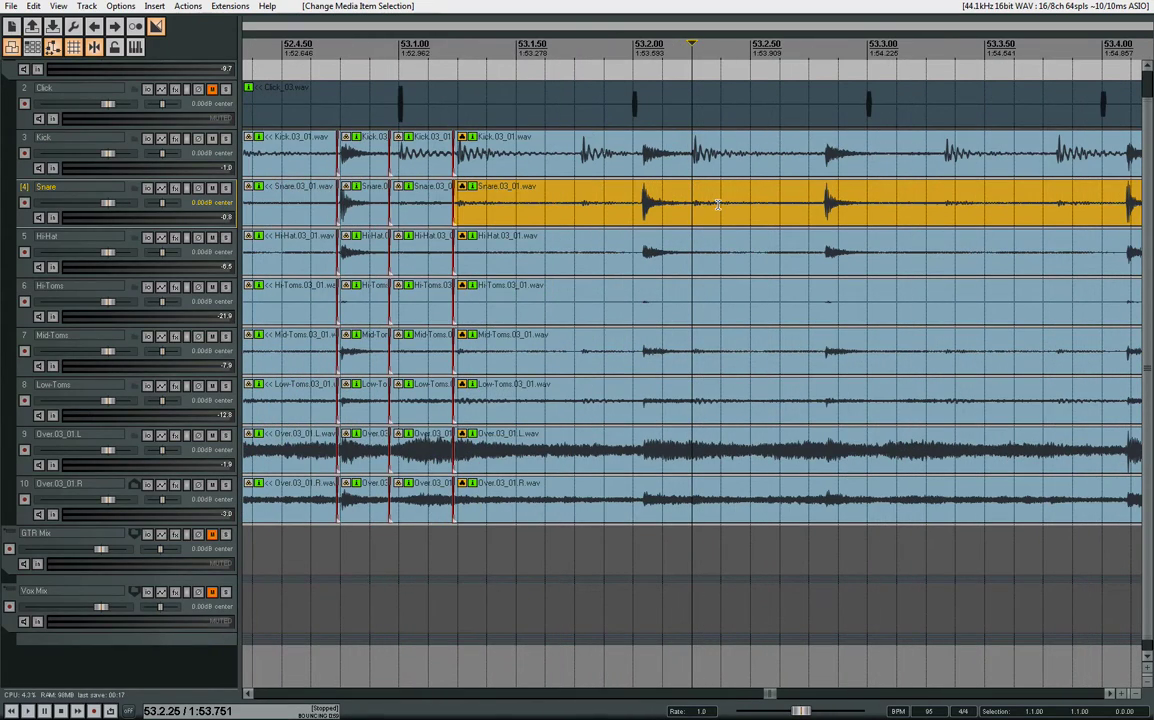
left_click(588, 181)
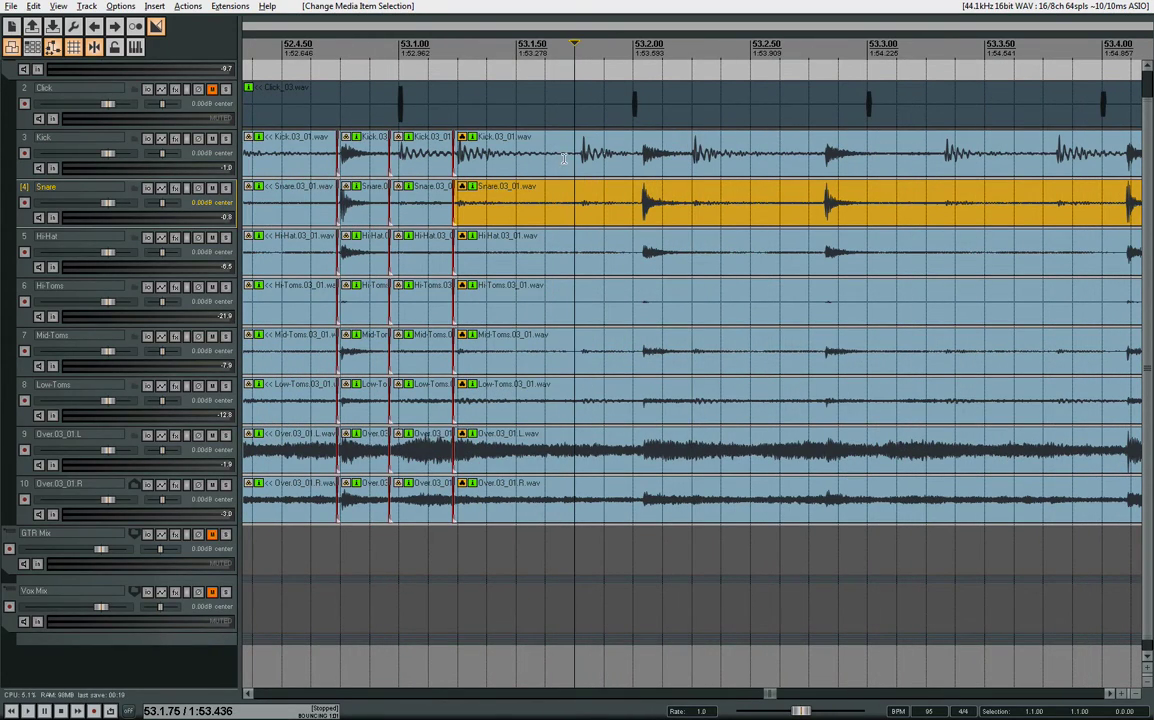
left_click(568, 154, "shift")
key("s")
left_click_drag(636, 156, 881, 143)
left_click(628, 155, "shift")
key("s")
- Split the drum items before the kick hit at about 53.2.19 and the snare hit at 53.2.72, aligning each hit to the grid
key("Tab")
key("s")
left_click(803, 157)
key("s")
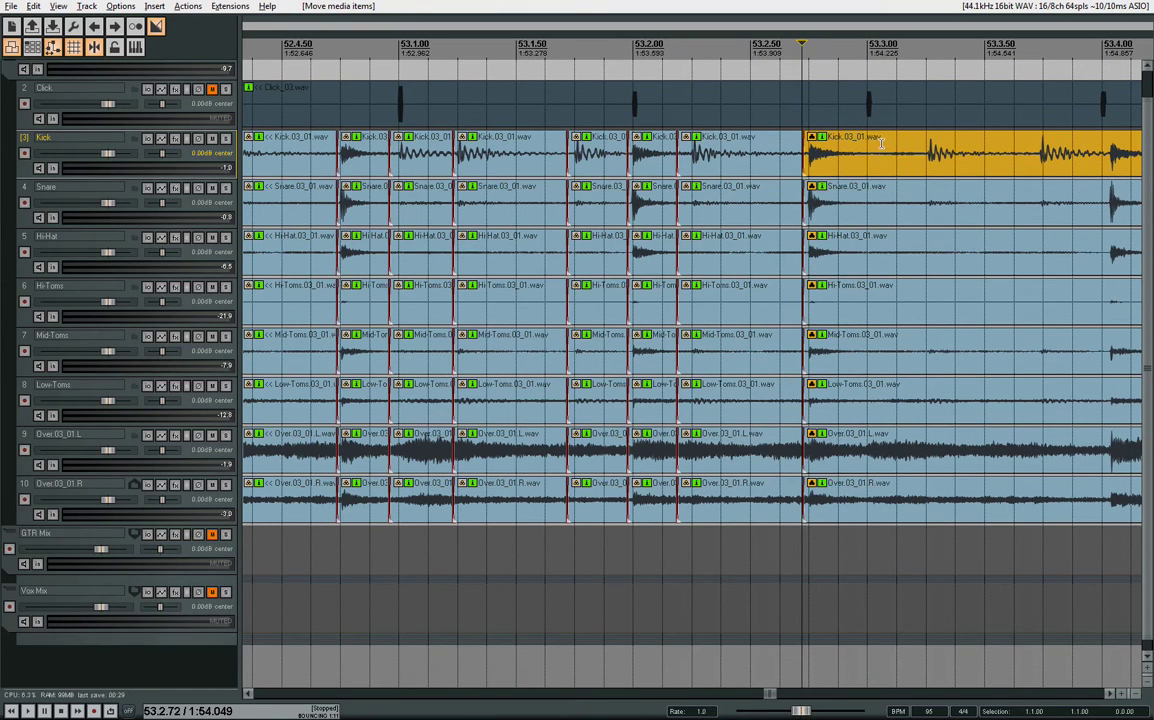
- Audition the drums from 53.2.62, and split and slip them to the grid at the kick hits at 53.3.22 and 53.3.70
scroll(918, 150, "right", 3)
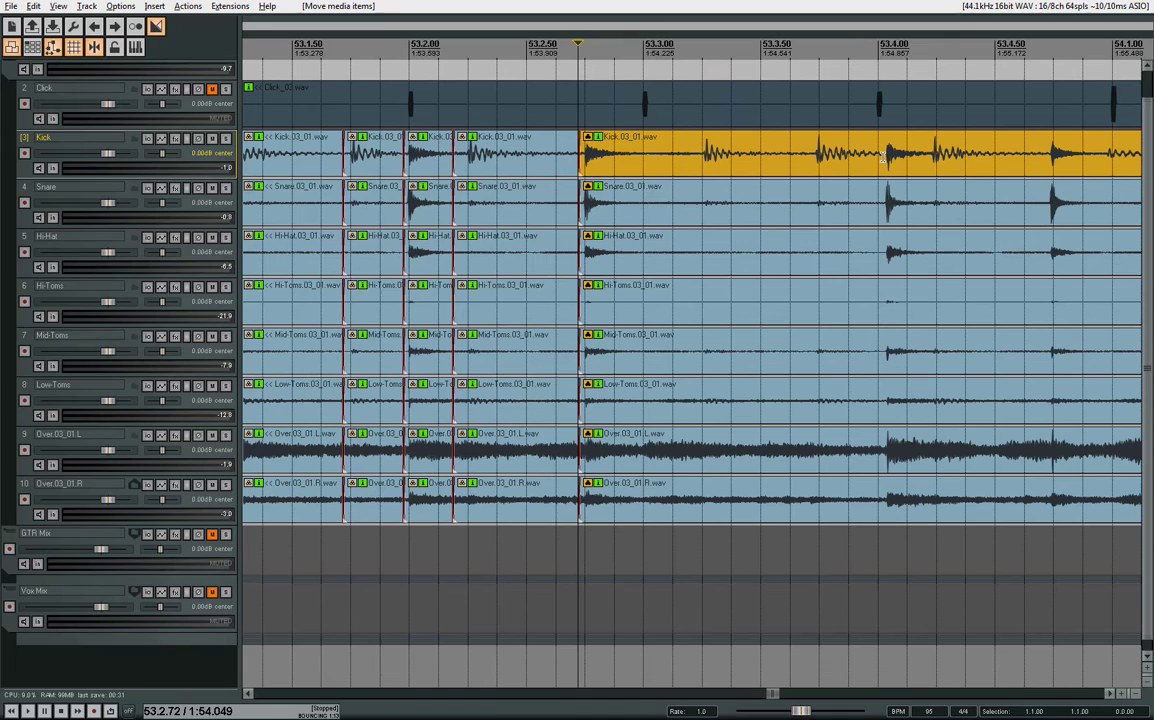
left_click(556, 155)
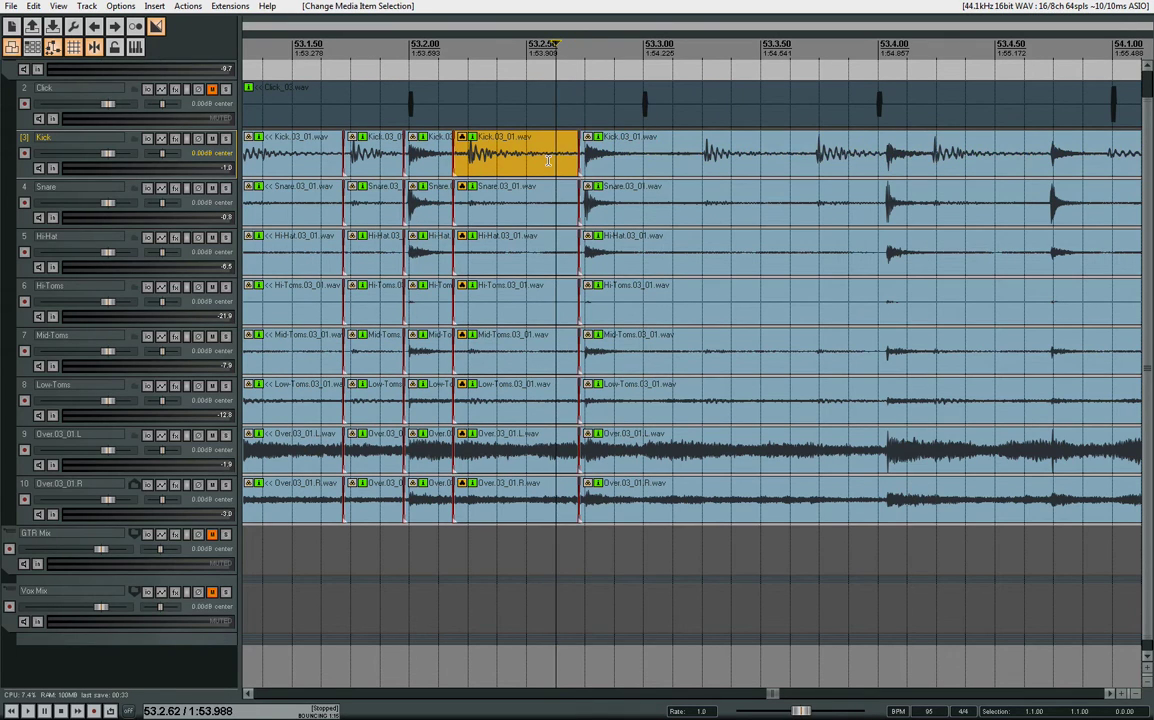
key("space")
key("space")
key("s")
left_click_drag(740, 156, 735, 156)
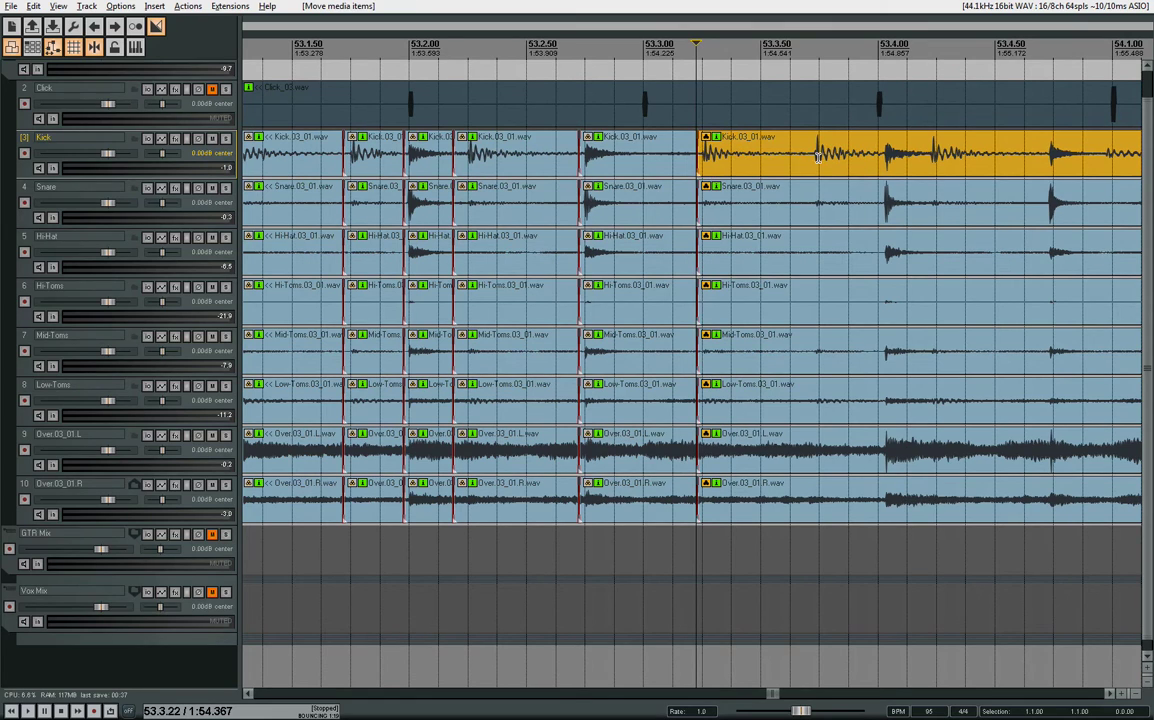
key("s")
left_click_drag(848, 156, 853, 156)
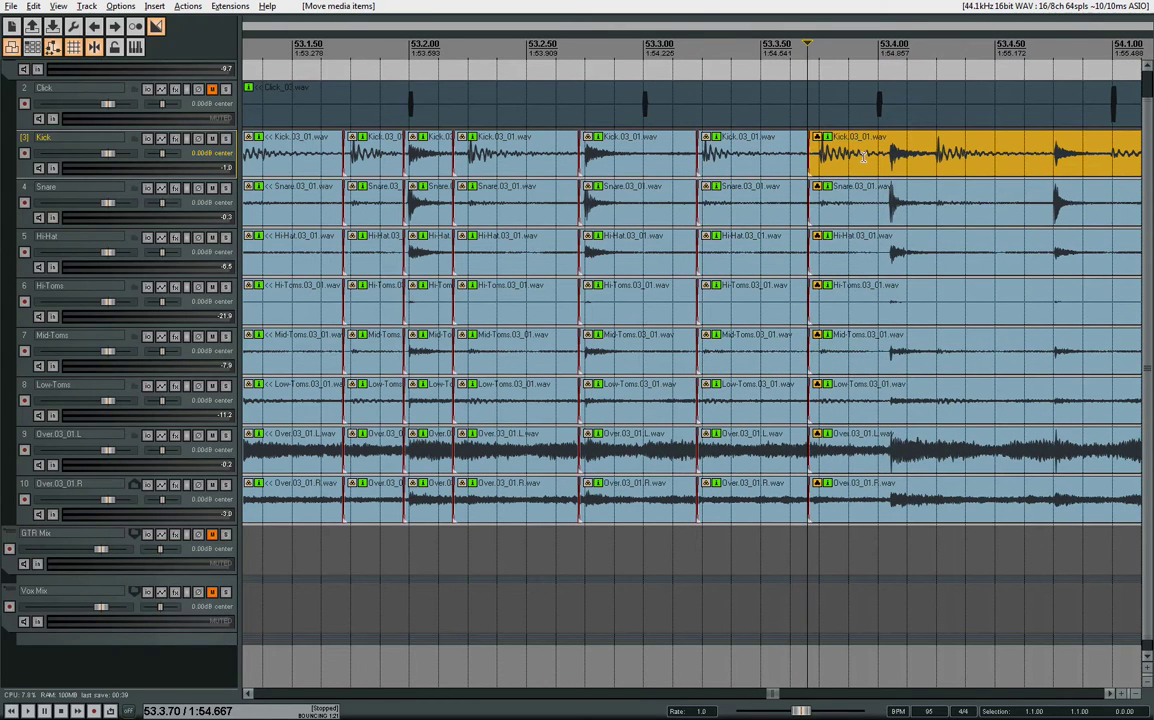
- Split the drum items at 53.3.97 and 53.4.17 and slip the snare and kick hits onto the grid
key("s")
key("s")
left_click(900, 152)
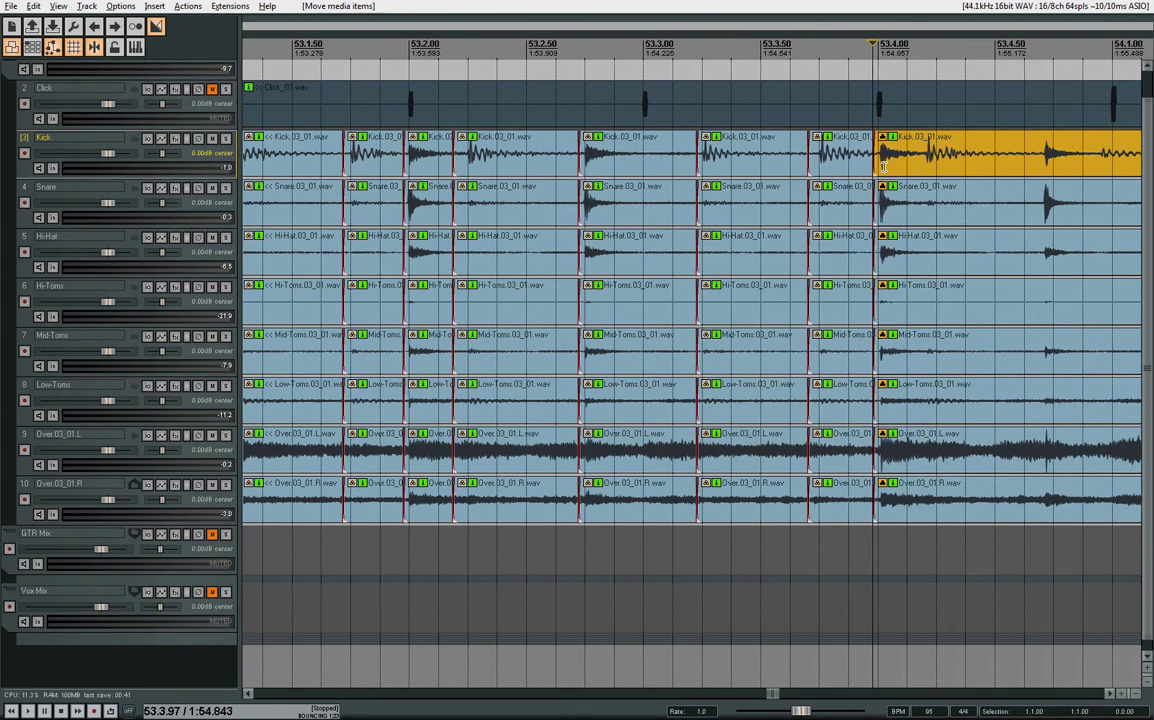
double_click(919, 152)
key("s")
left_click(930, 152)
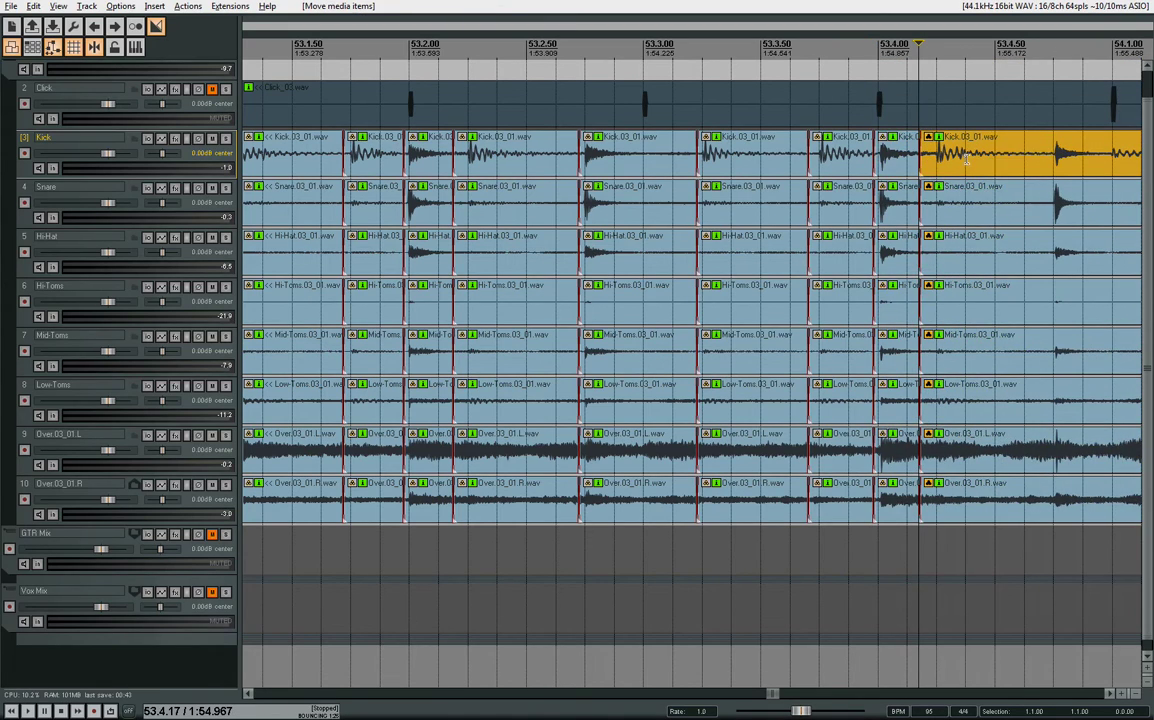
- Split the drum items at 53.4.72 and 53.4.96 and slip each new section's audio onto the grid
scroll(1033, 153, "right", 3)
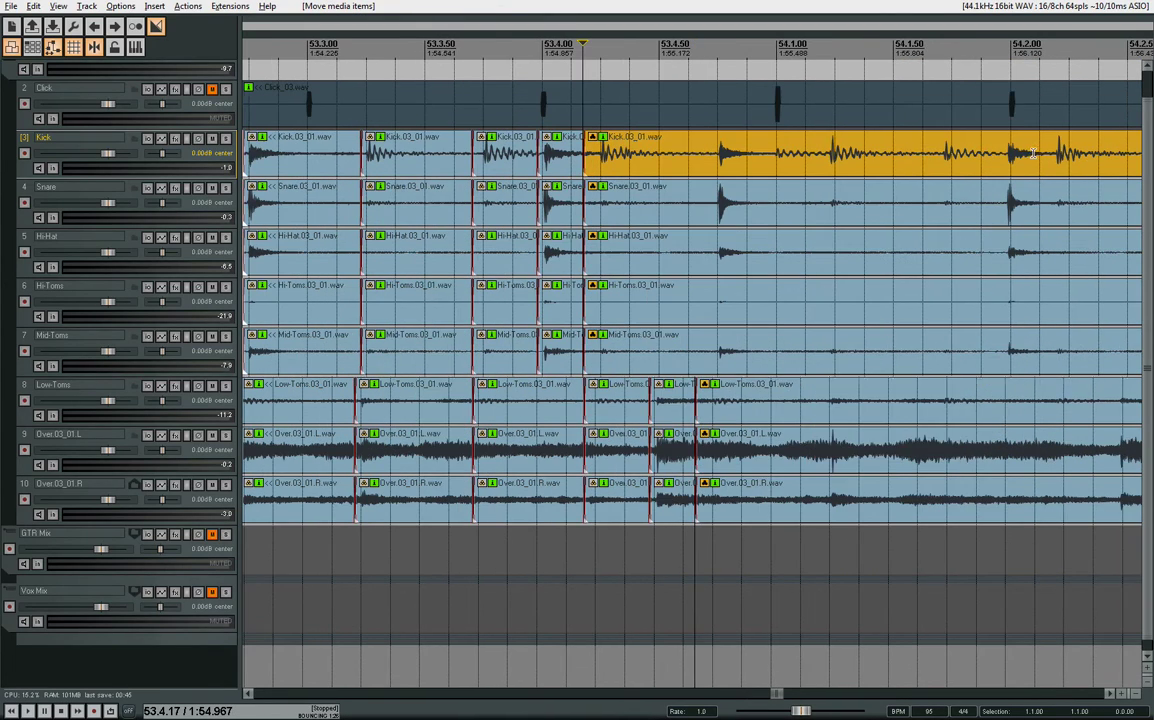
double_click(714, 152)
key("s")
left_click(724, 155)
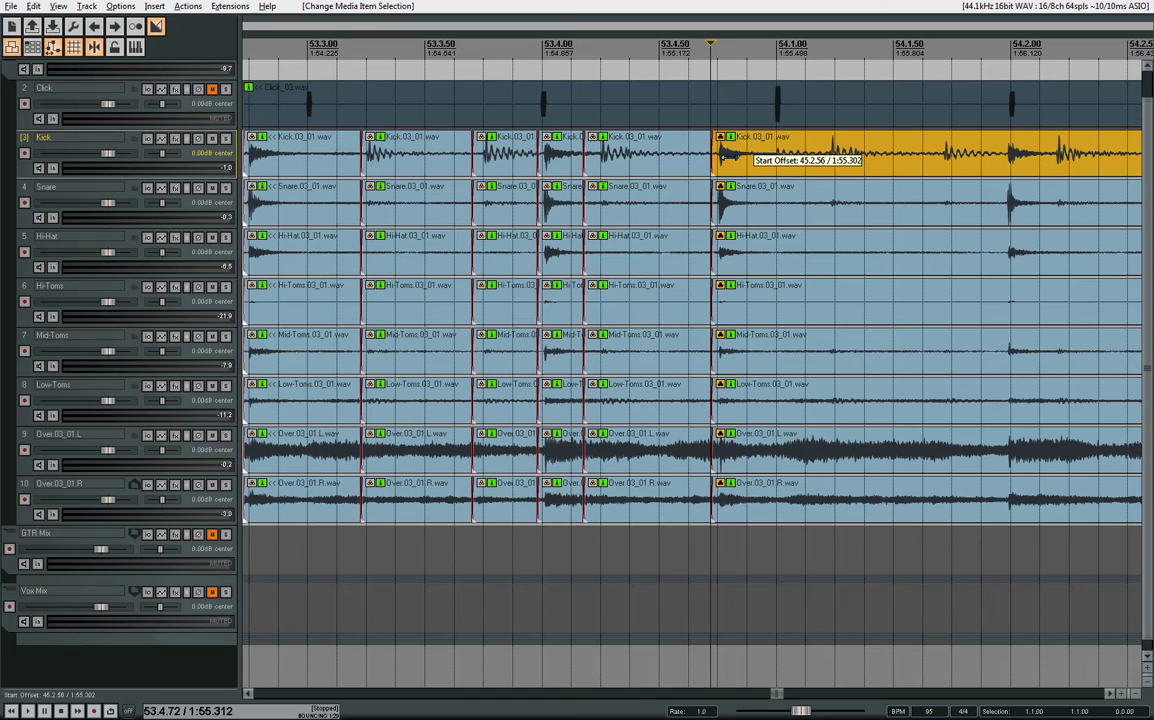
double_click(768, 158)
key("s")
left_click(774, 158)
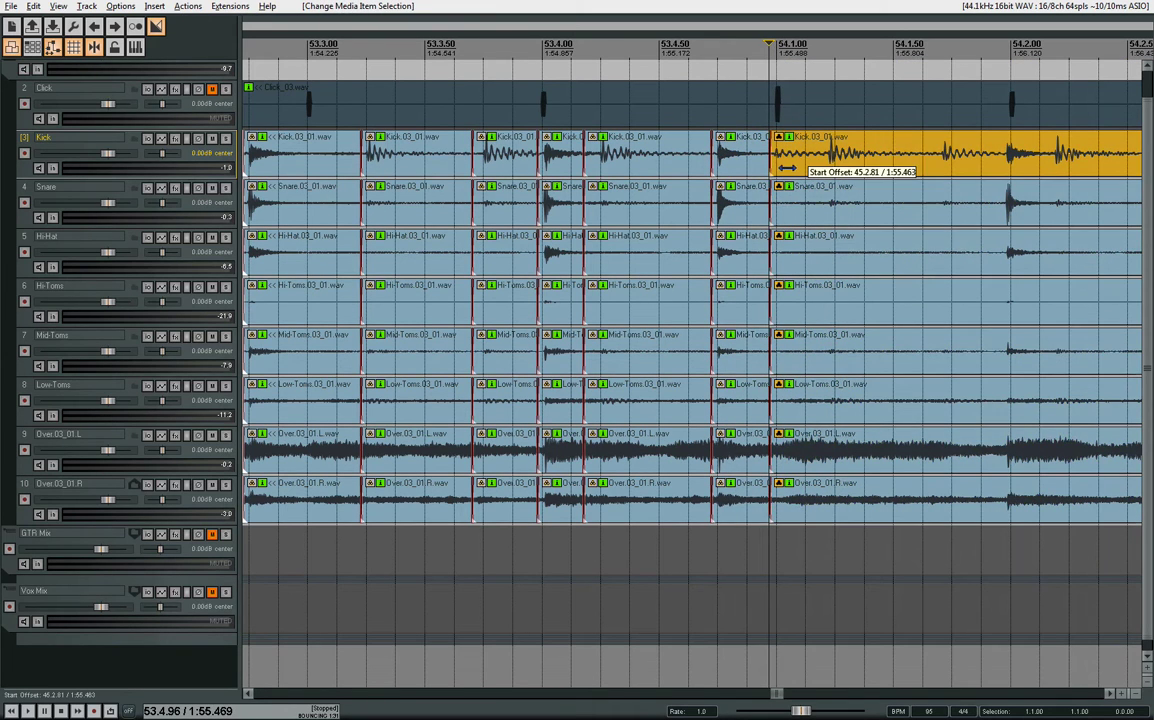
- Split the drum items before the kick hits at 54.1.20 and 54.1.70 and slip their audio into time
double_click(824, 158)
key("s")
left_click(834, 160)
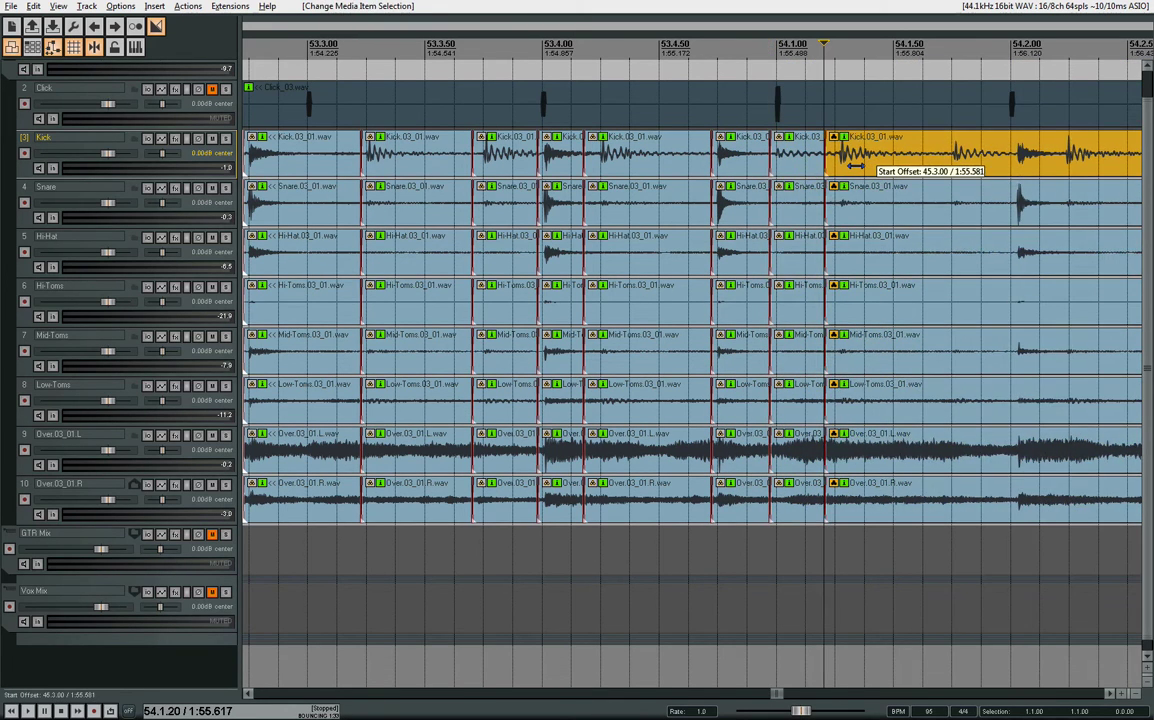
double_click(942, 157)
key("s")
left_click(954, 158)
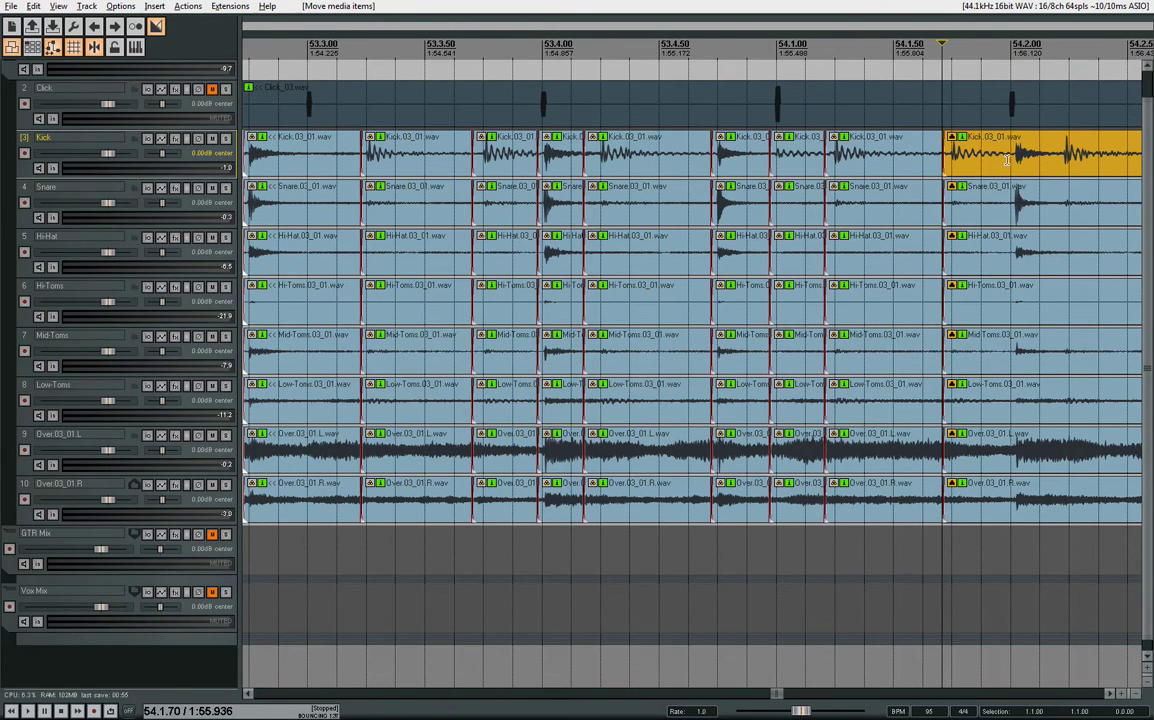
- Split the drum items at 54.1.97 and about 54.2.19 and slip the snare and kick hits to the grid
double_click(1007, 160)
key("s")
left_click(1016, 162)
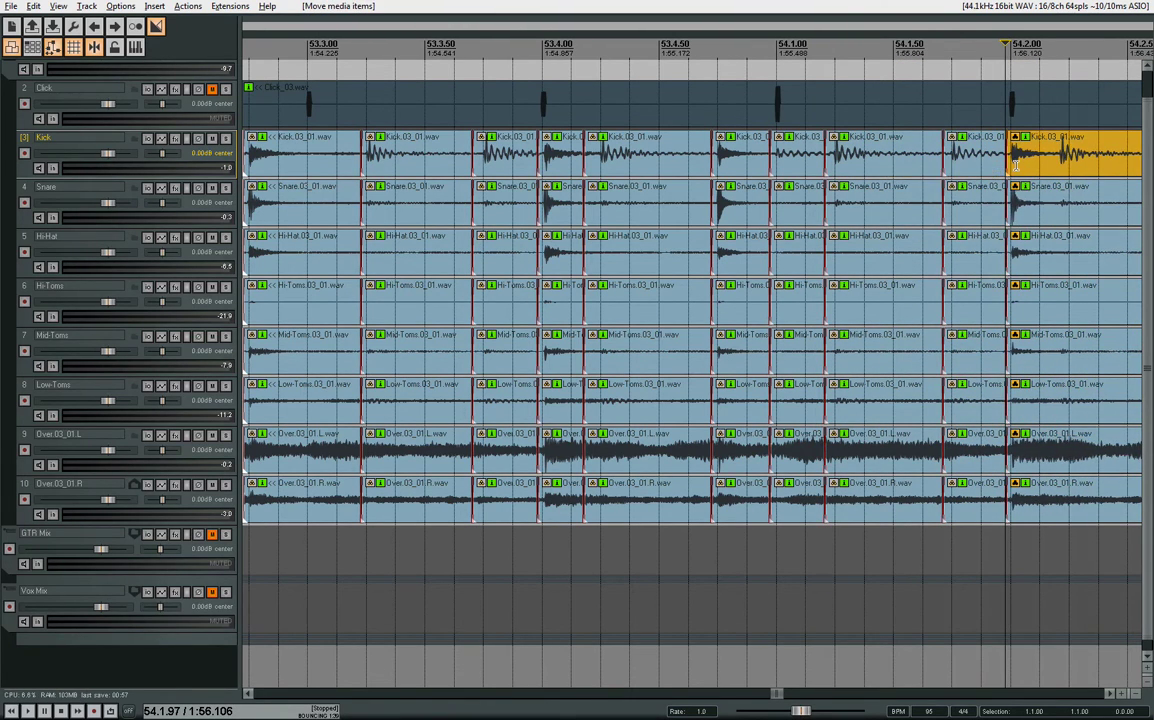
scroll(1016, 167, "right", 3)
key("s")
left_click_drag(752, 164, 764, 164)
key("s")
key("shift+s")
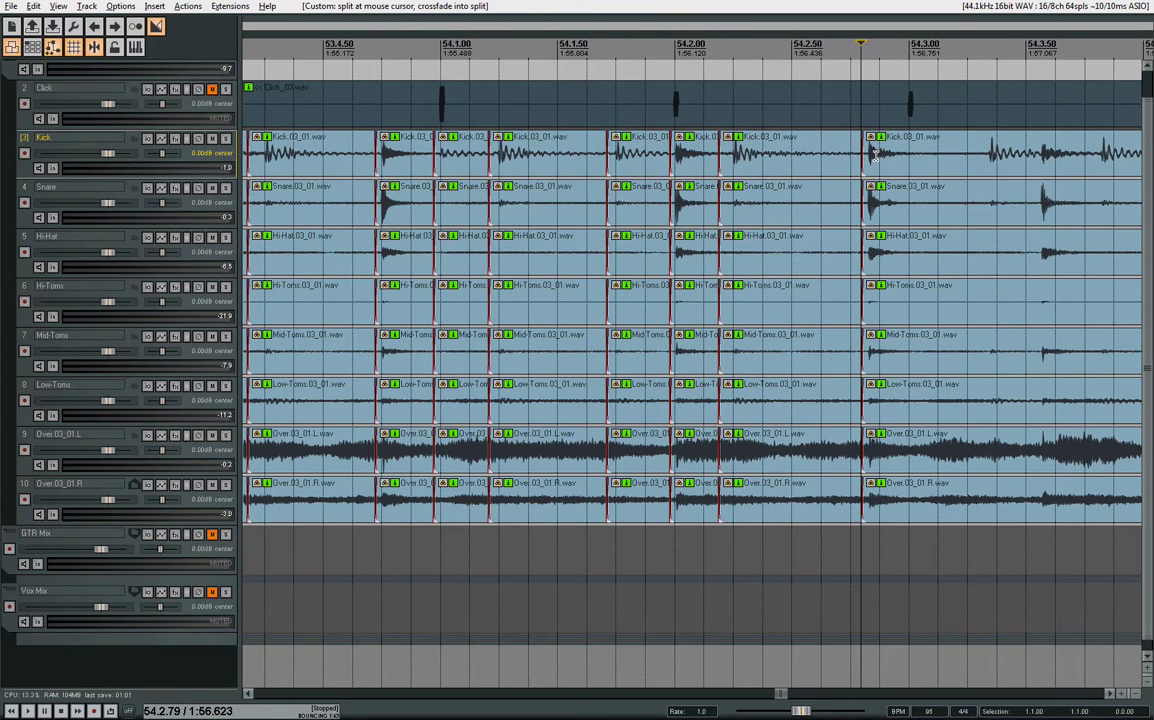
left_click(94, 26)
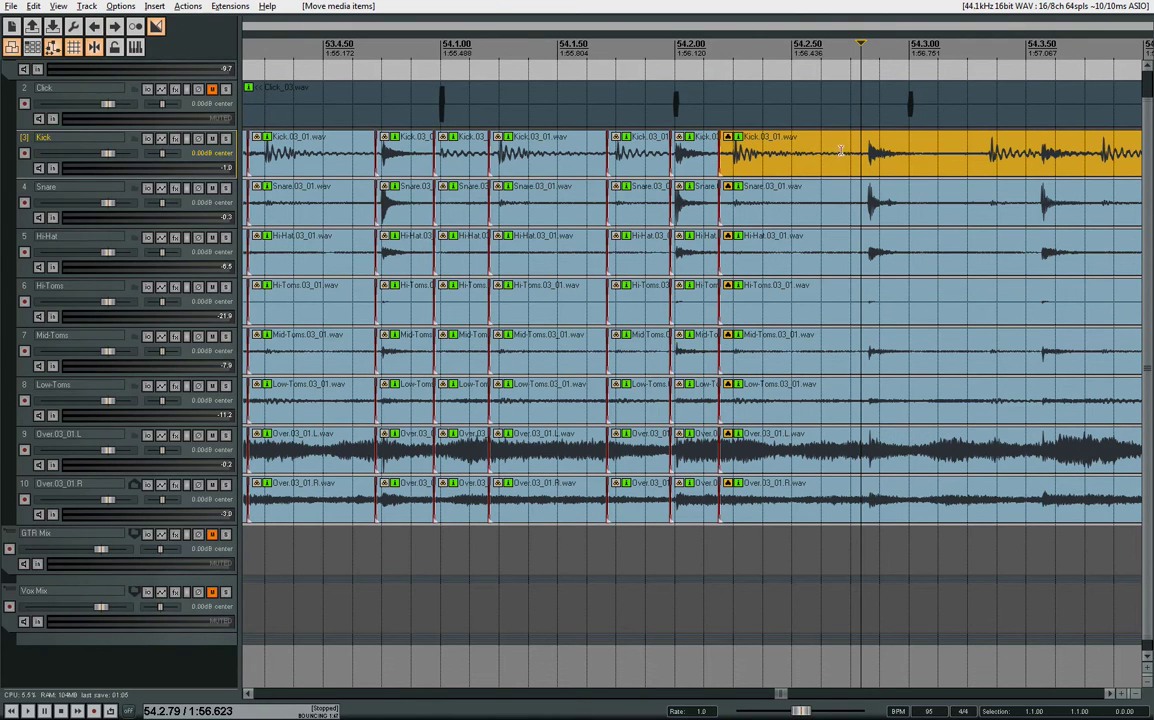
- Split the drum items at 54.2.72 and 54.3.21 and slip the snare and kick hits earlier onto the grid
key("s")
left_click_drag(913, 174, 896, 174)
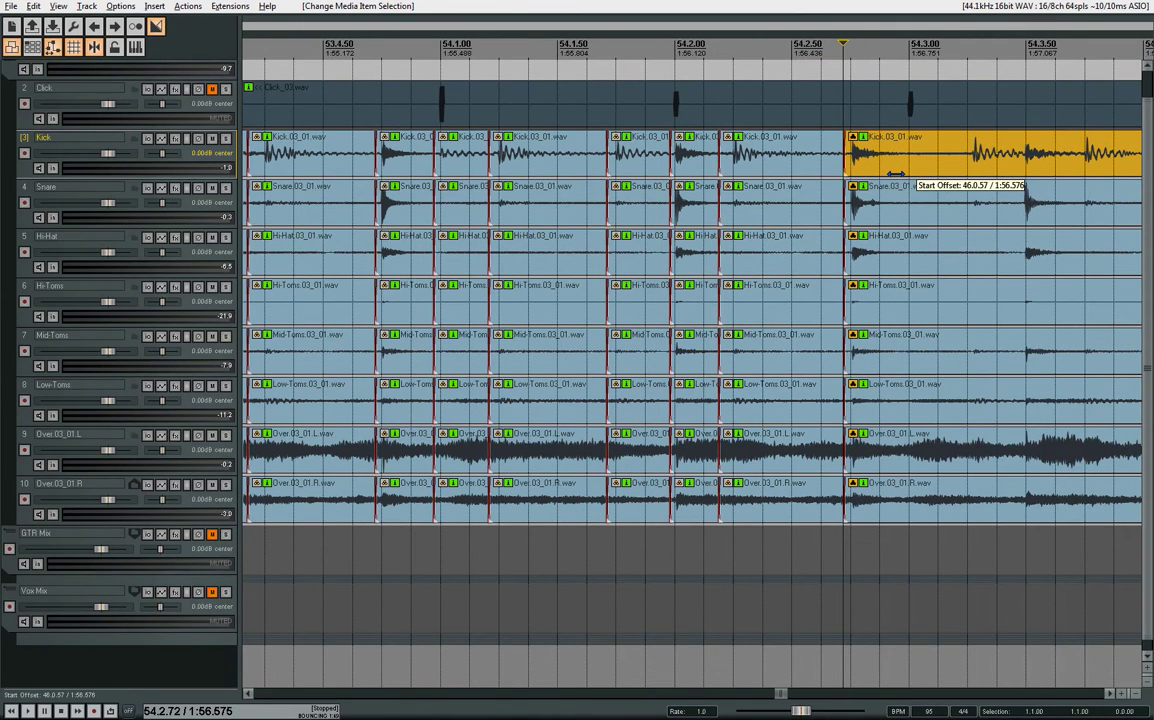
scroll(900, 170, "right", 4)
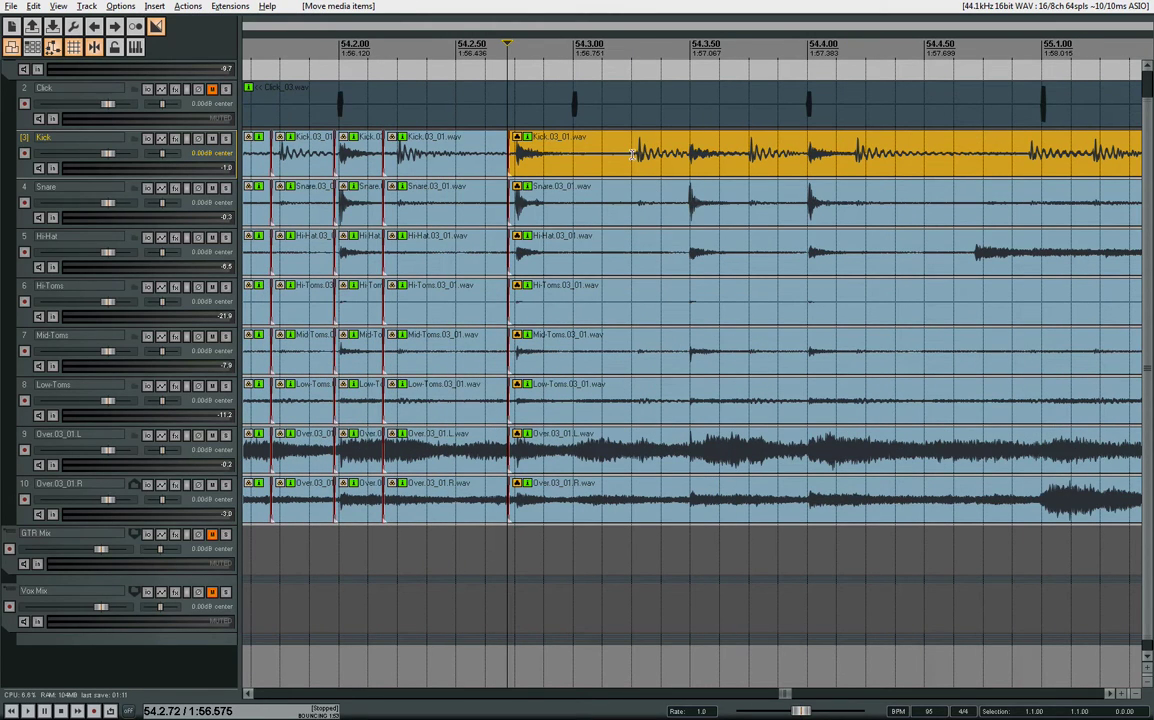
key("s")
left_click_drag(668, 154, 664, 154)
- Split the drum items before the snare hits at 54.3.44 and 54.3.98 and slip their audio into time
left_click(677, 153)
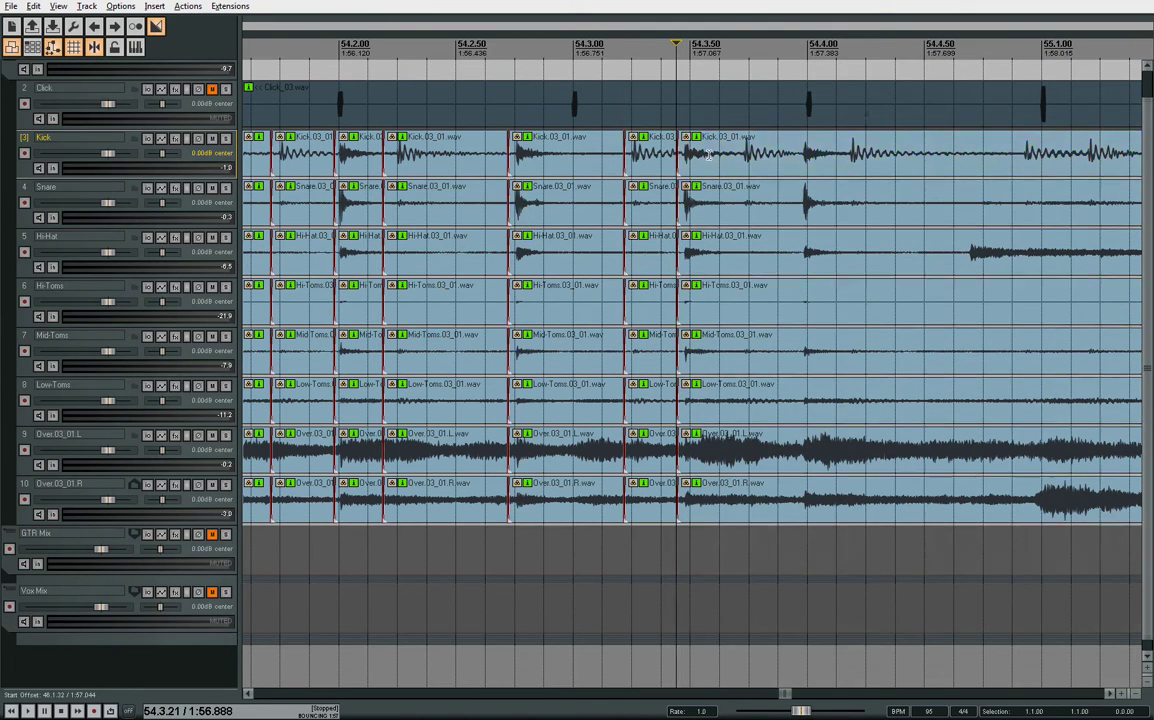
key("s")
left_click(690, 152)
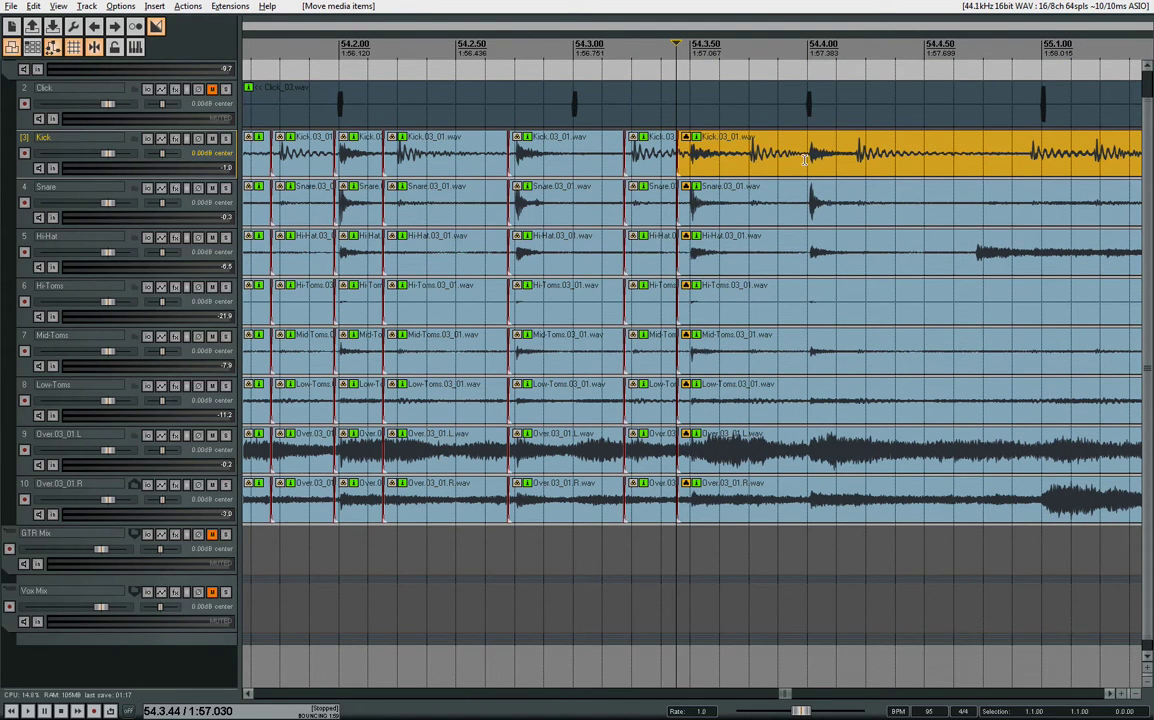
left_click(805, 160)
key("s")
left_click(814, 158)
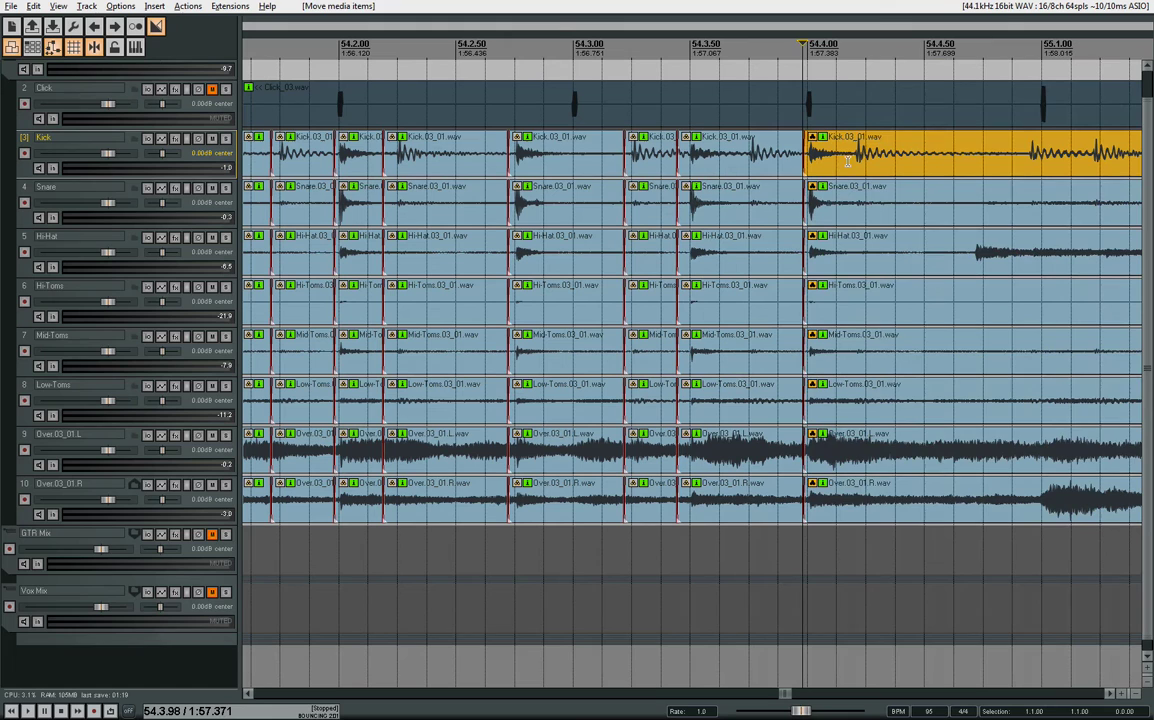
- Split the drum items at 54.4.19, slip the kick hit slightly later, and audition the edits from 54.1.62
left_click(853, 160)
key("s")
left_click(860, 158)
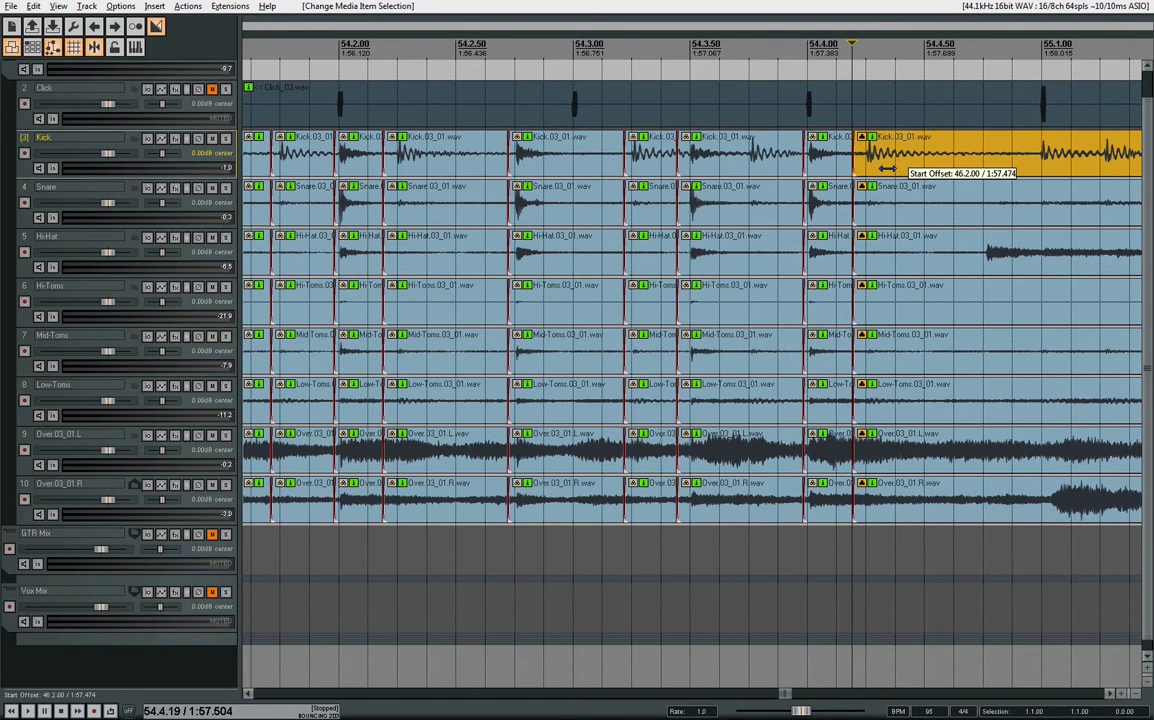
left_click(248, 152)
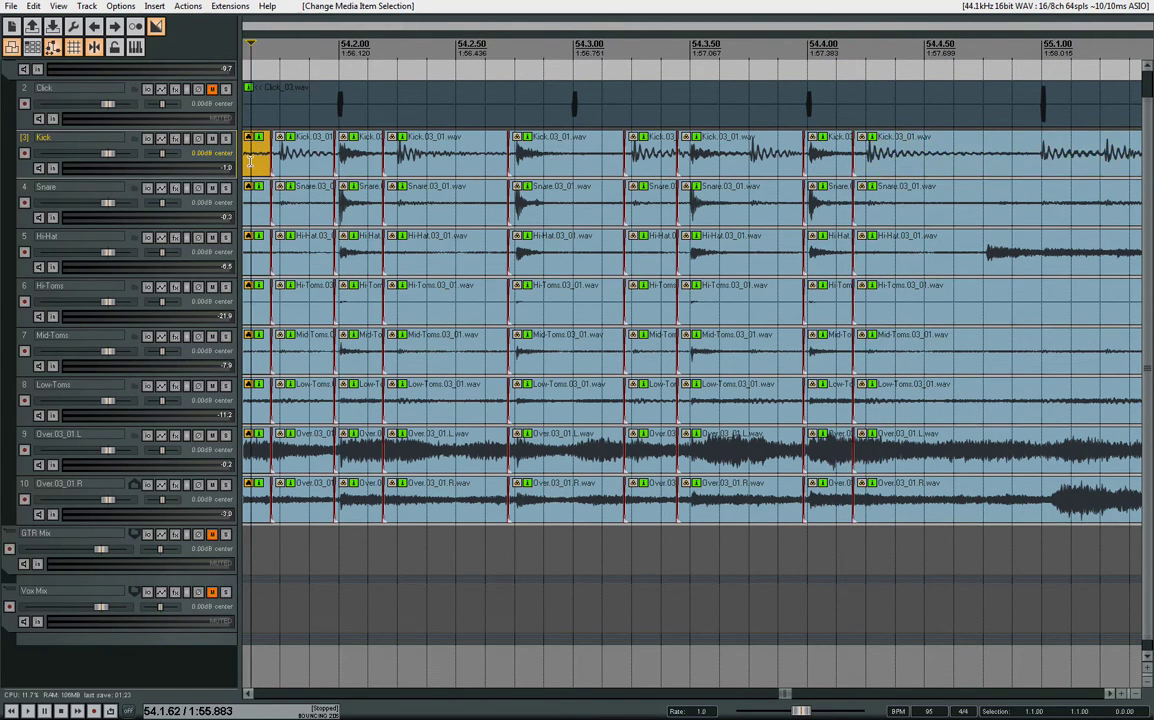
key("space")
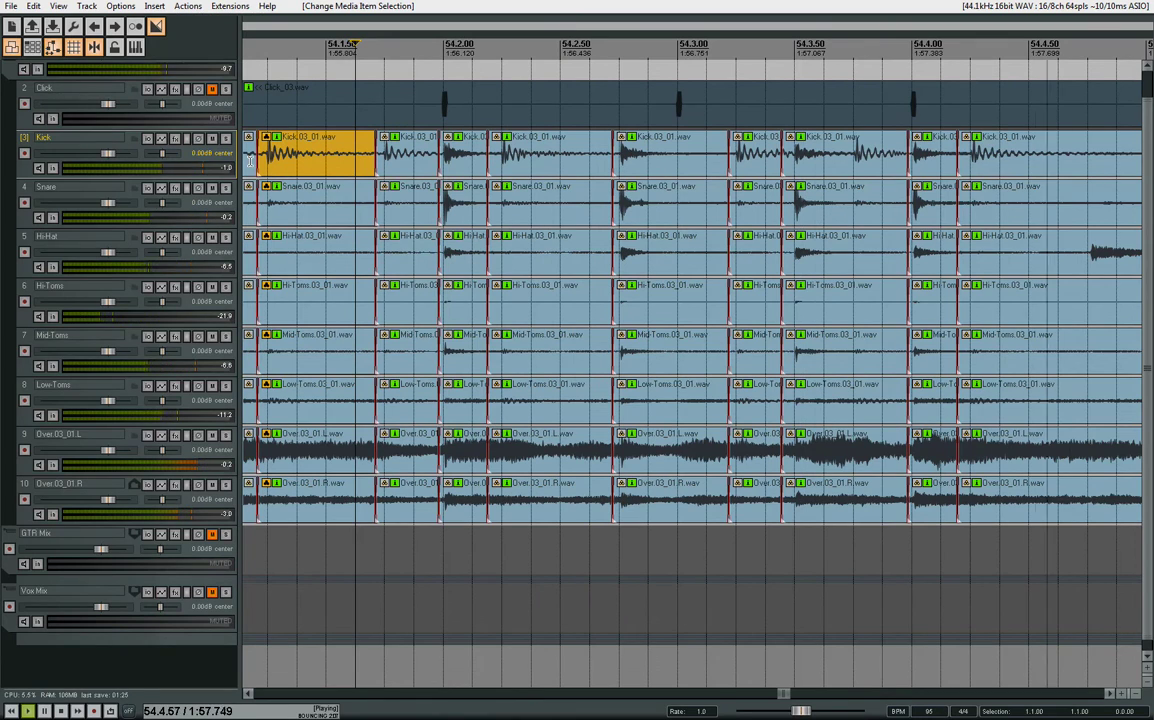
key("space")
- Split the drum items before the kick hits at 55.1.22 and 55.1.71 and slip their audio onto the grid
scroll(567, 164, "right", 5)
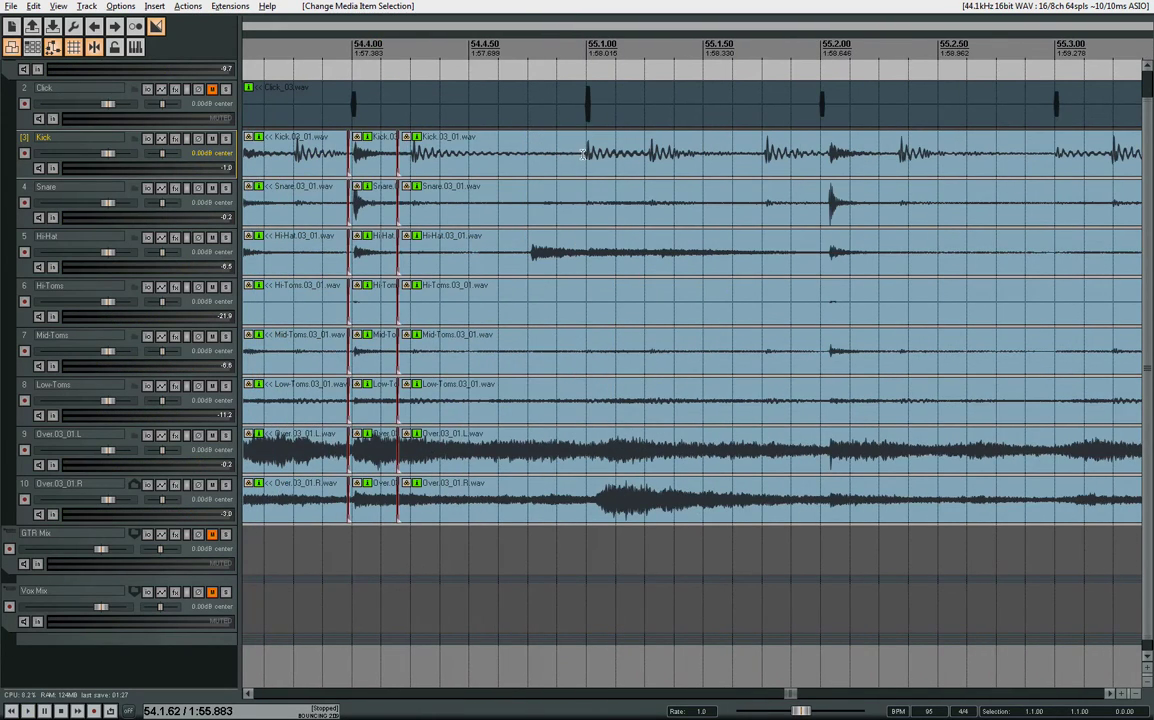
left_click(640, 155)
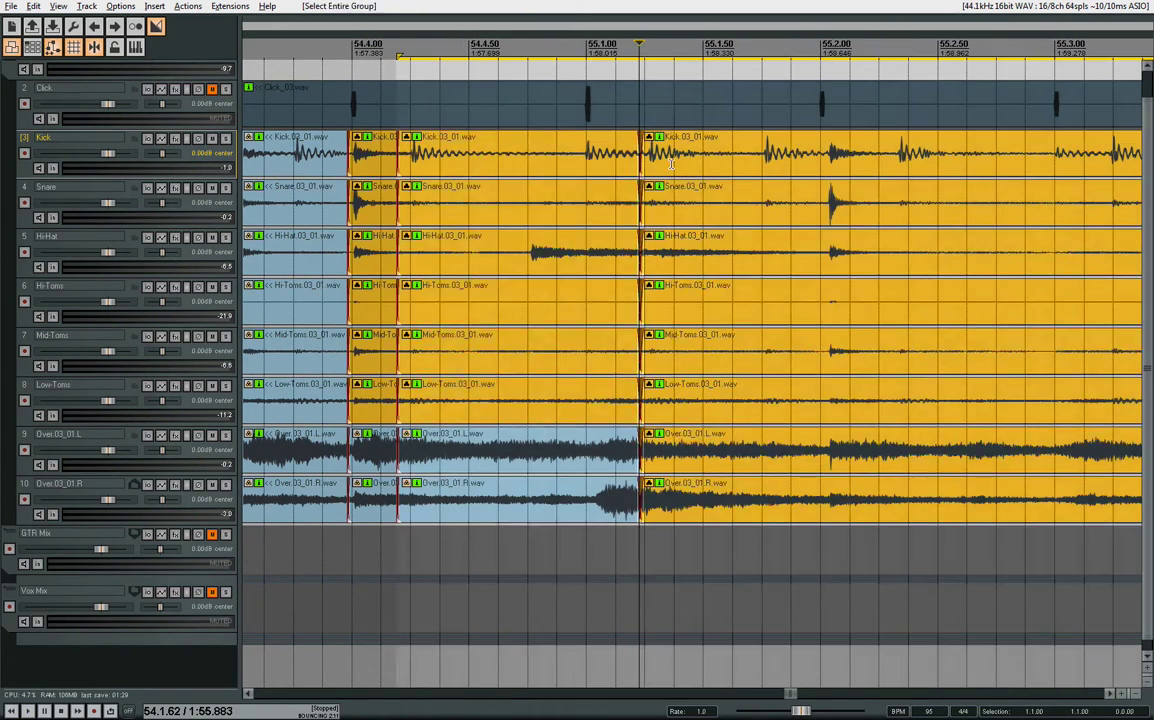
key("s")
left_click(645, 155)
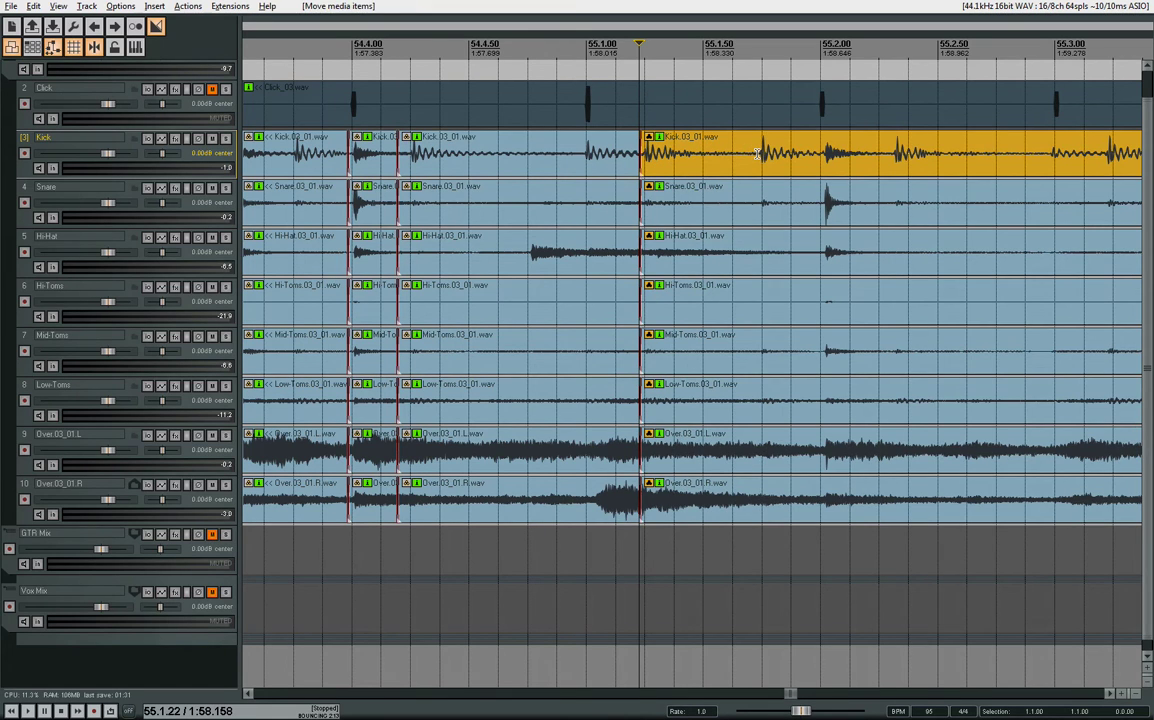
left_click(755, 154)
key("s")
left_click_drag(781, 156, 783, 156)
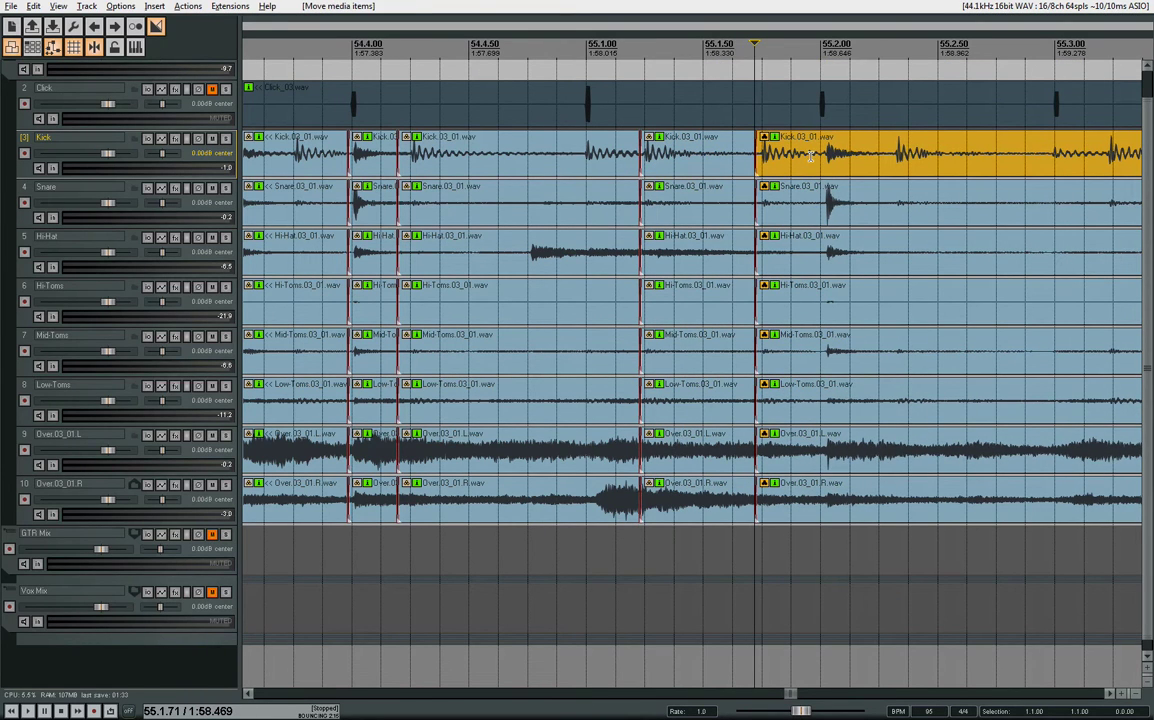
- Split the drum items at 55.1.98 and 55.2.22 and slip the snare and kick hits to the grid
left_click(818, 155)
key("s")
left_click(821, 155)
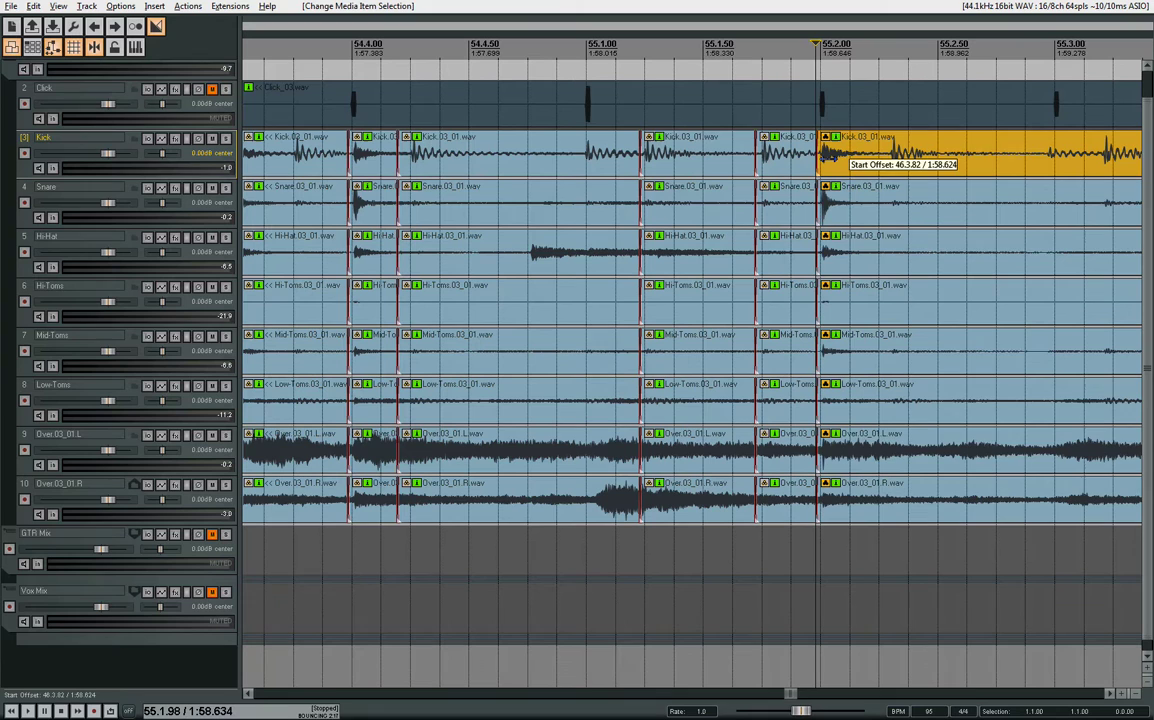
left_click_drag(829, 156, 884, 163)
left_click(874, 154)
key("s")
- Split the drum items at 55.2.85 and slip the audio earlier so the kick hit meets the split
scroll(884, 163, "right", 2)
scroll(884, 164, "right", 1)
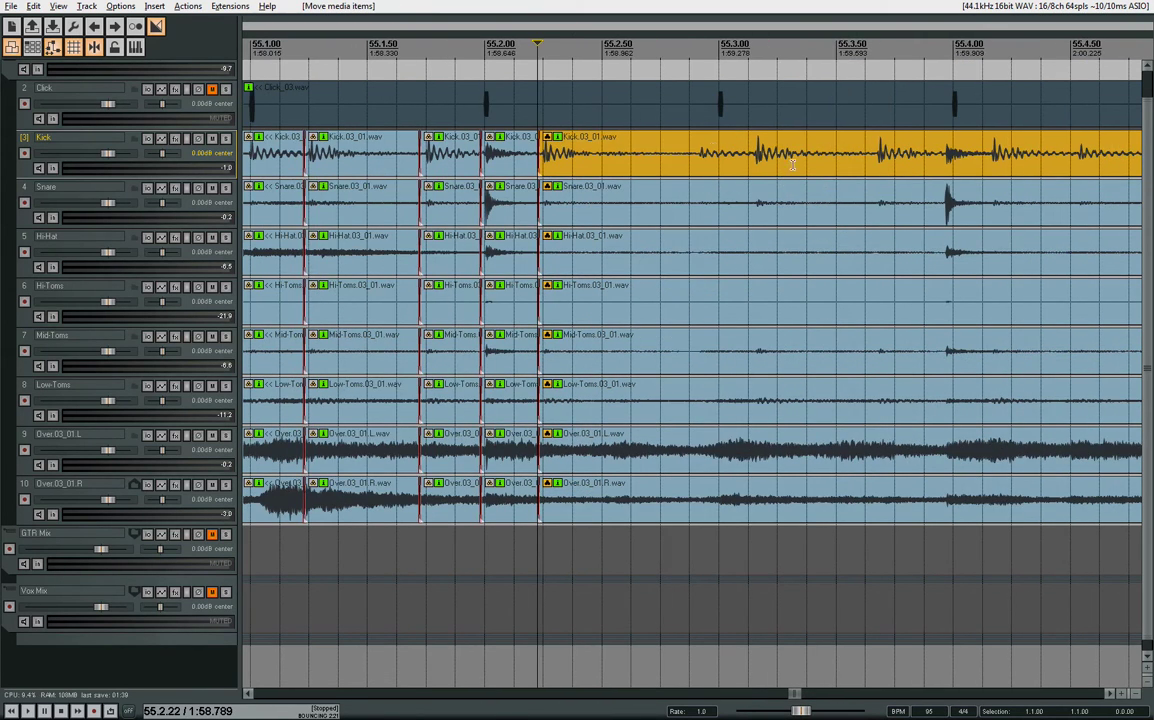
left_click(687, 152)
key("s")
left_click_drag(690, 155, 704, 160)
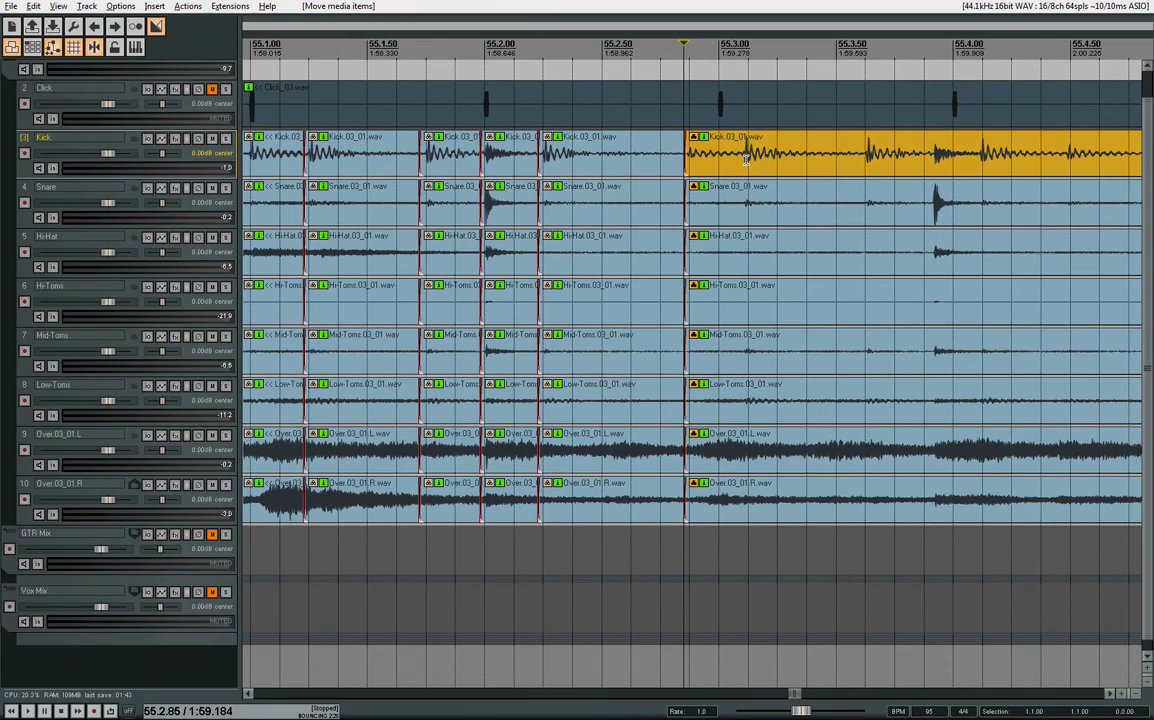
- Audition the edited drum passage up to the hits around bar 55
scroll(556, 153, "down", 5)
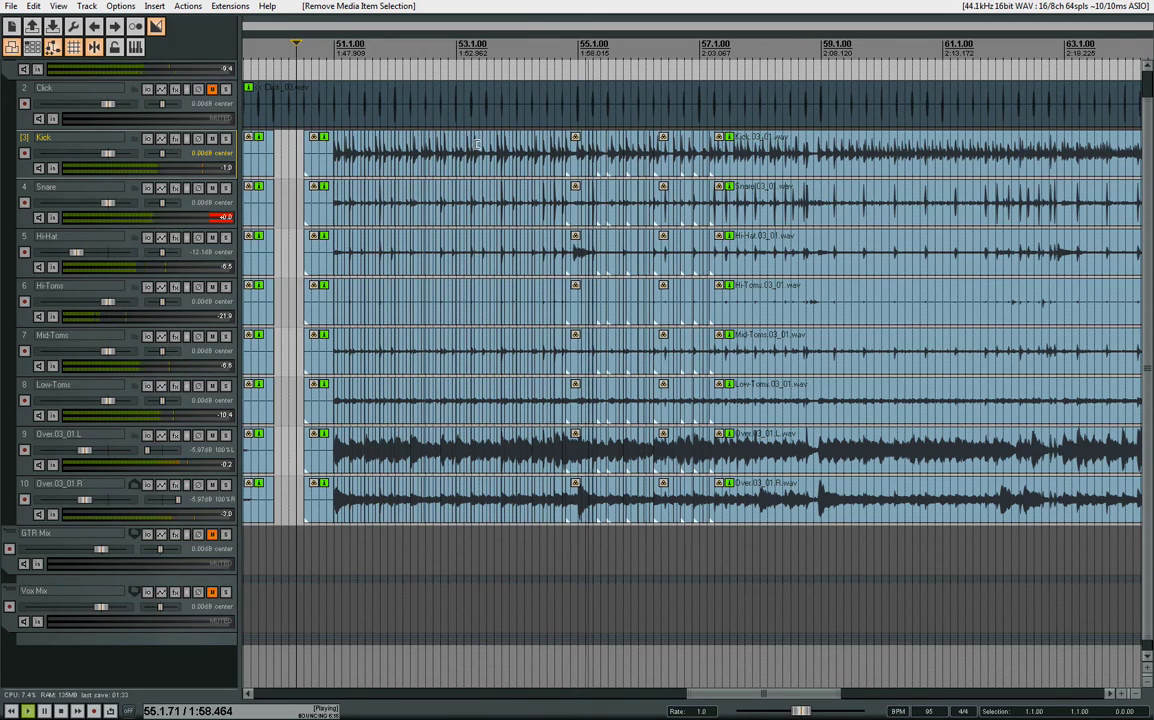
key("space")
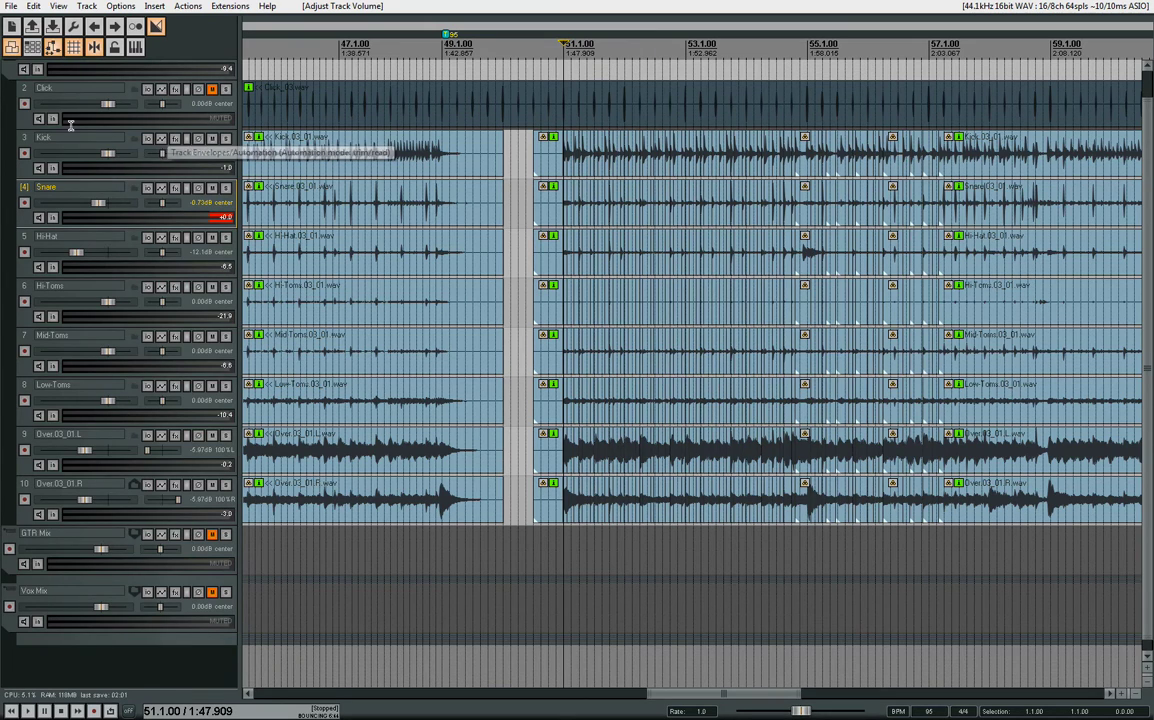
- Insert the Dfh Sampler virtual instrument on a new track under Drum Mix, declining the extra output tracks
left_click(10, 150)
scroll(10, 150, "up", 1)
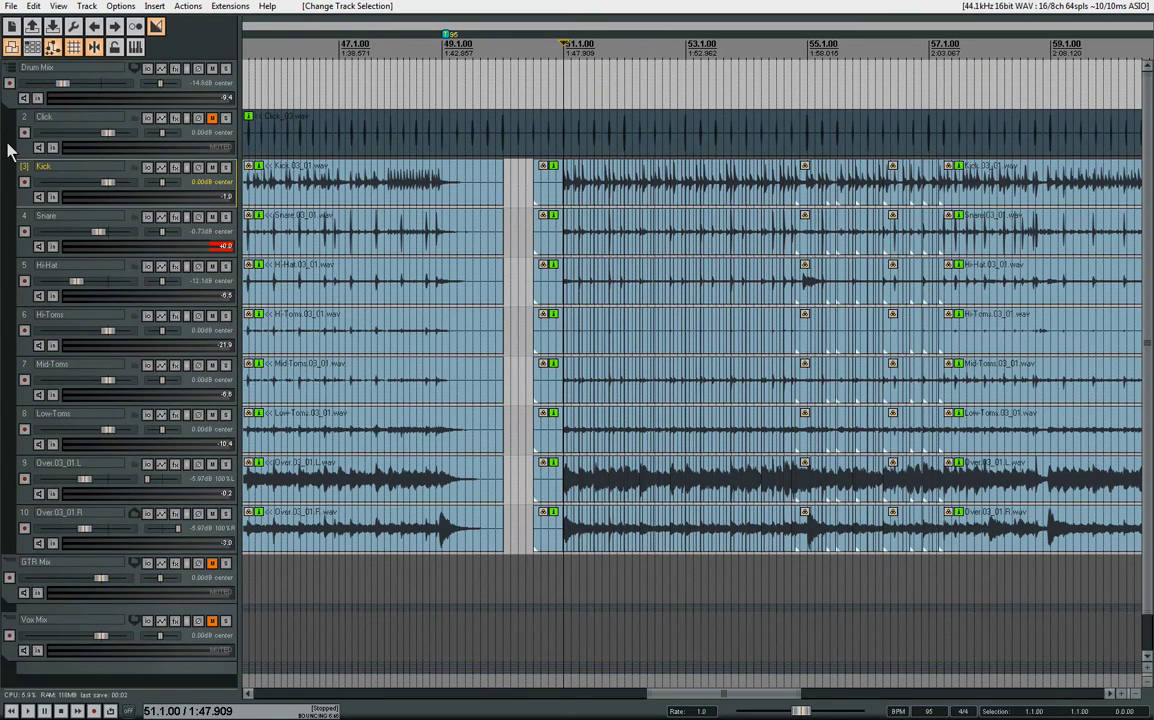
left_click(15, 106)
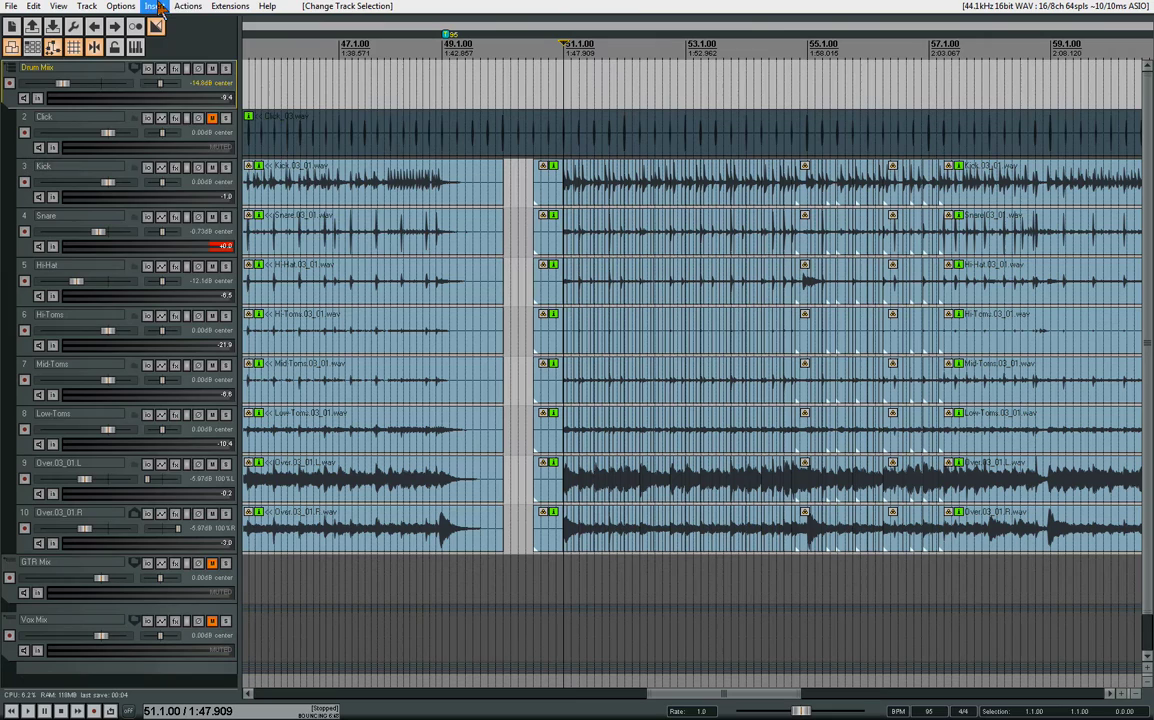
left_click(155, 6)
left_click(180, 39)
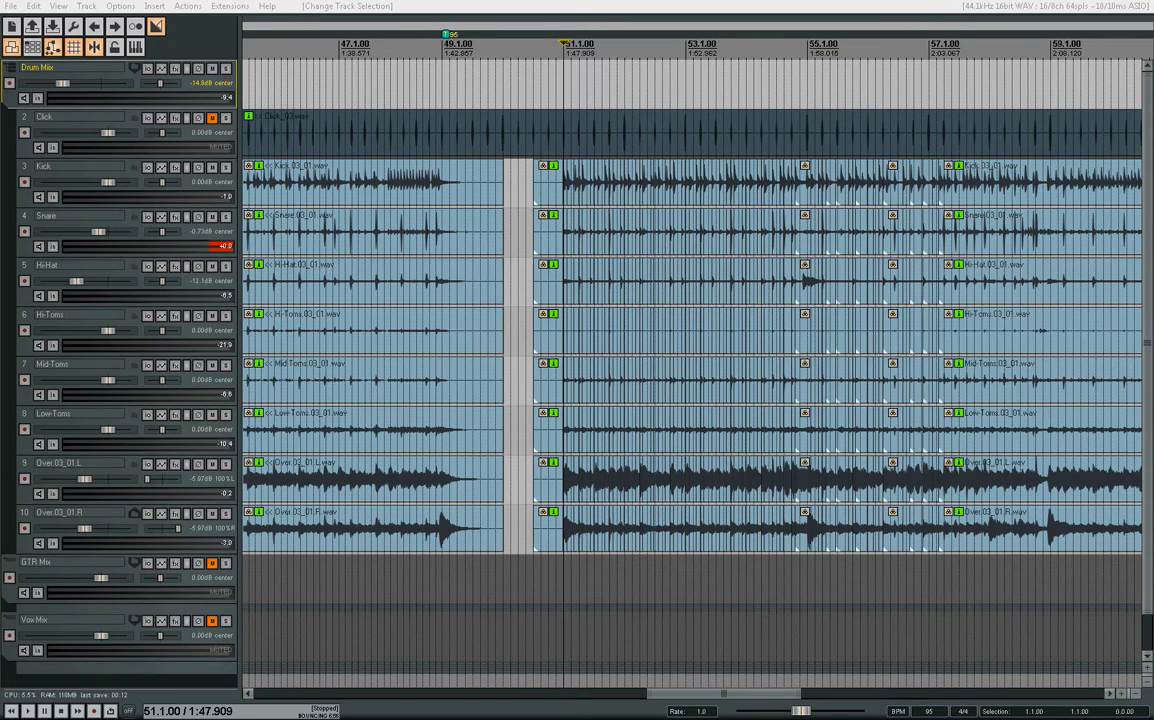
left_click_drag(438, 152, 366, 232)
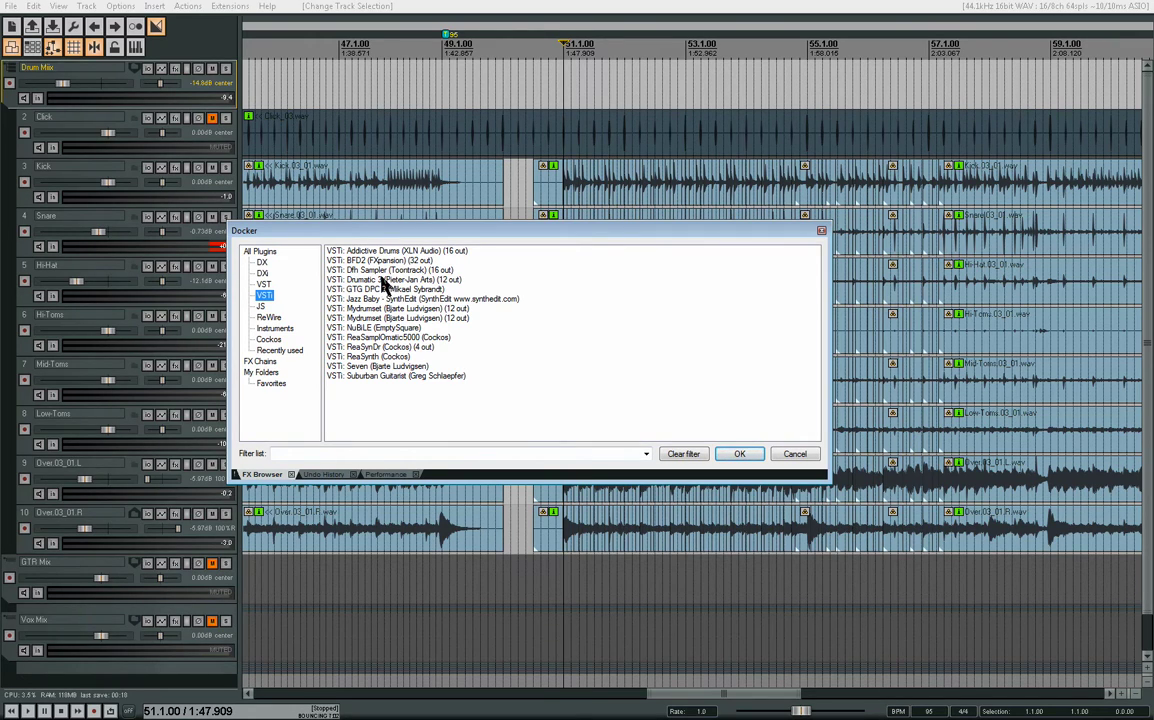
left_click(380, 272)
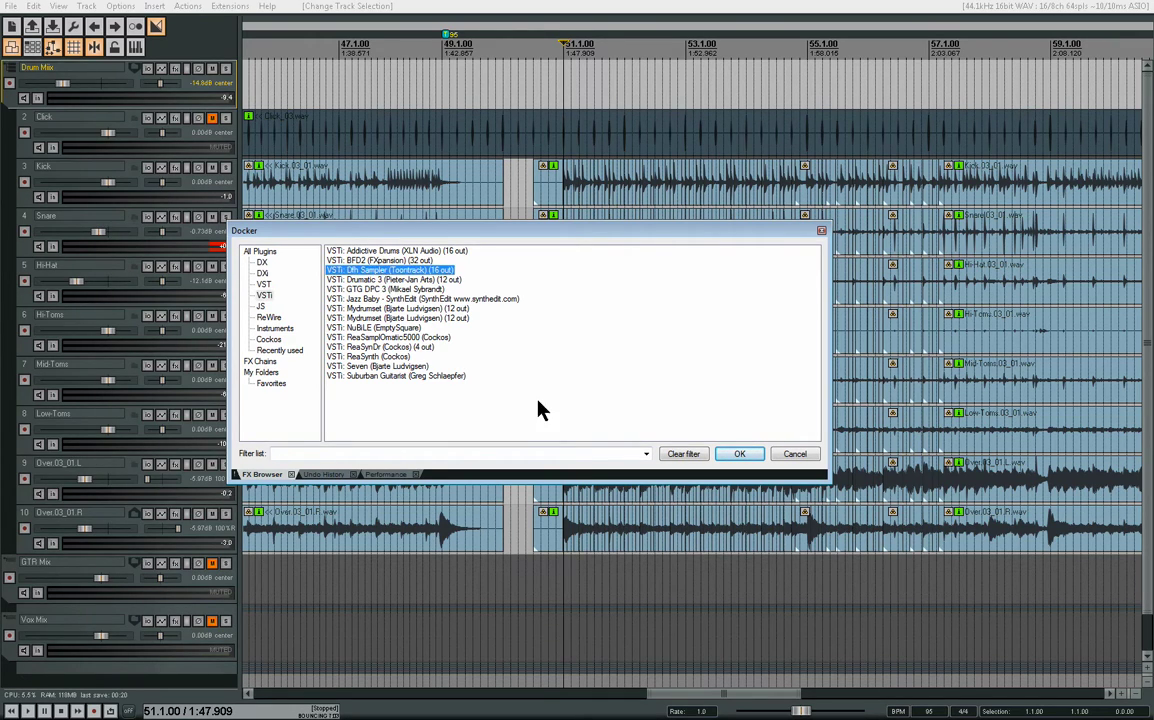
left_click(716, 455)
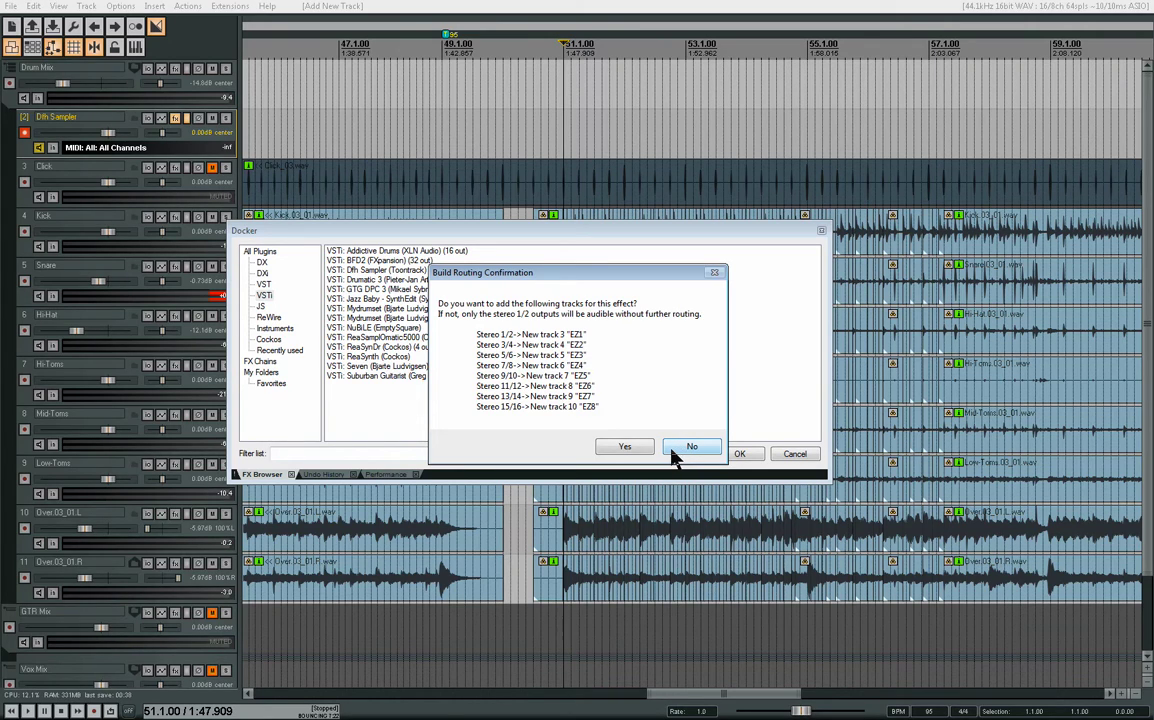
left_click(678, 450)
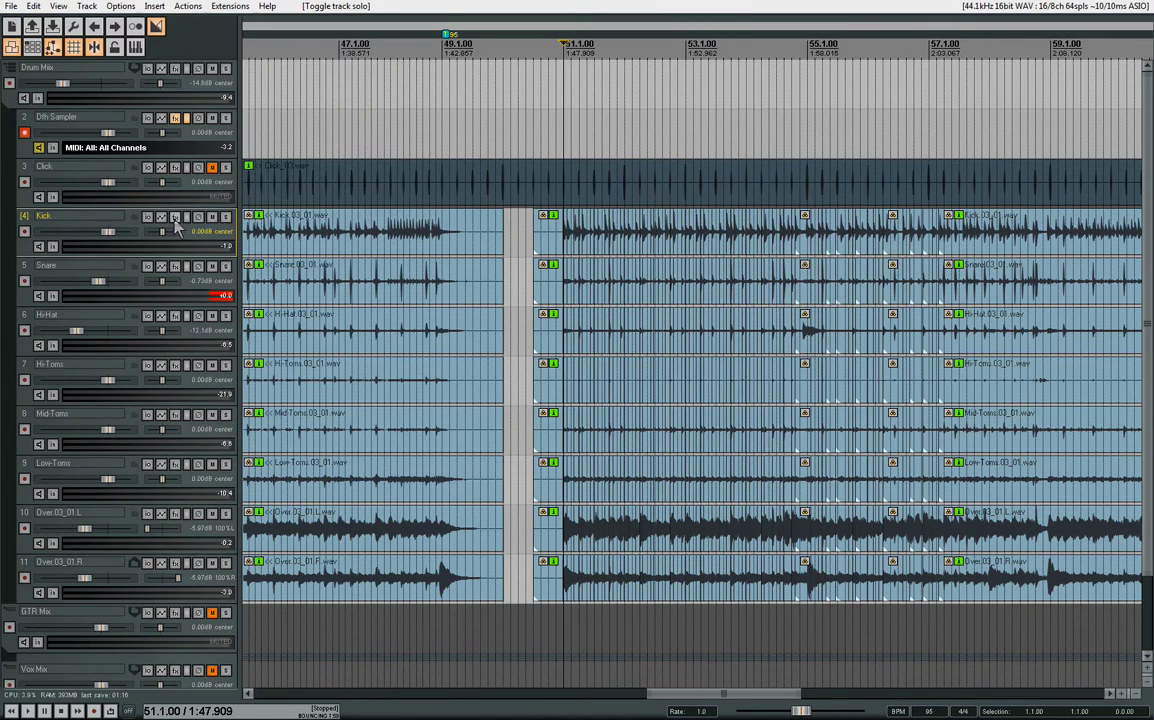
- Add the ReaGate (Cockos) effect to the Kick track and move its window clear of the track controls
left_click(175, 217)
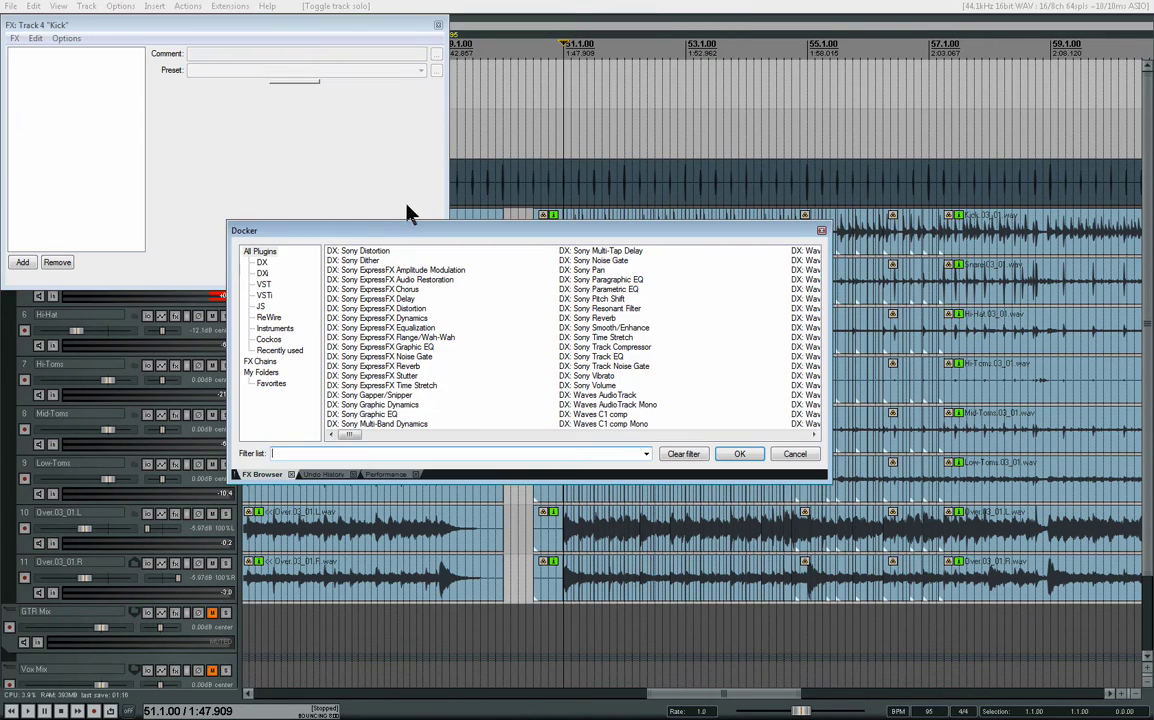
left_click_drag(419, 235, 484, 340)
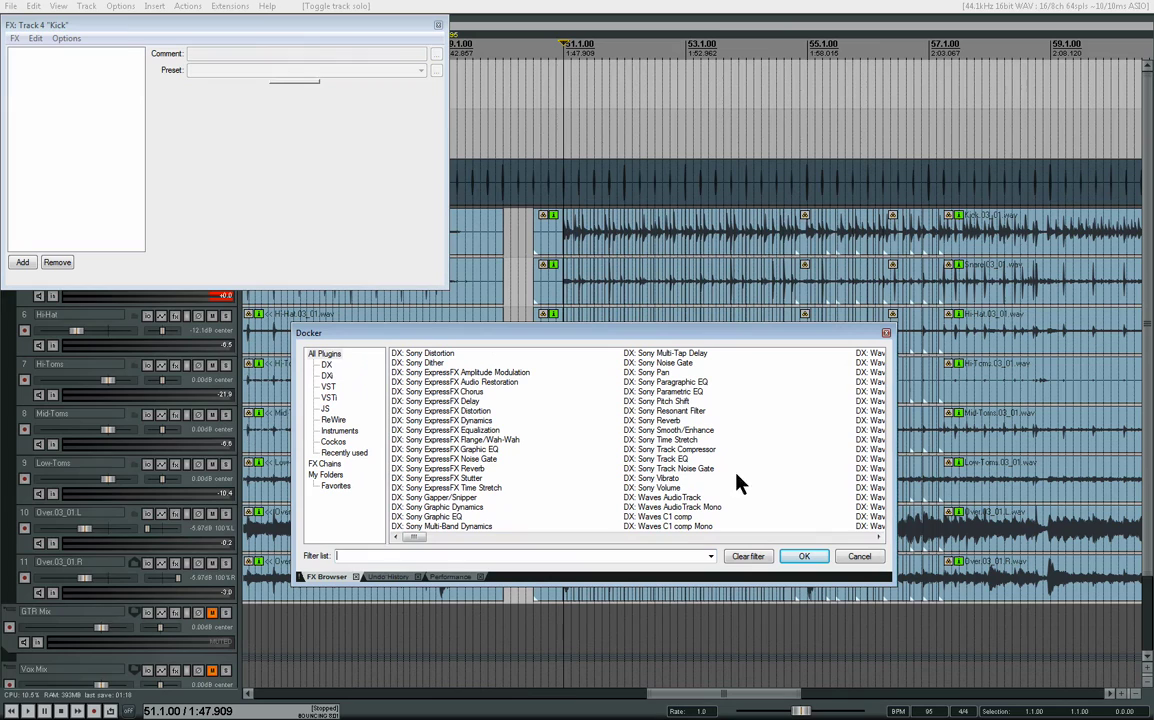
left_click(333, 441)
left_click(429, 402)
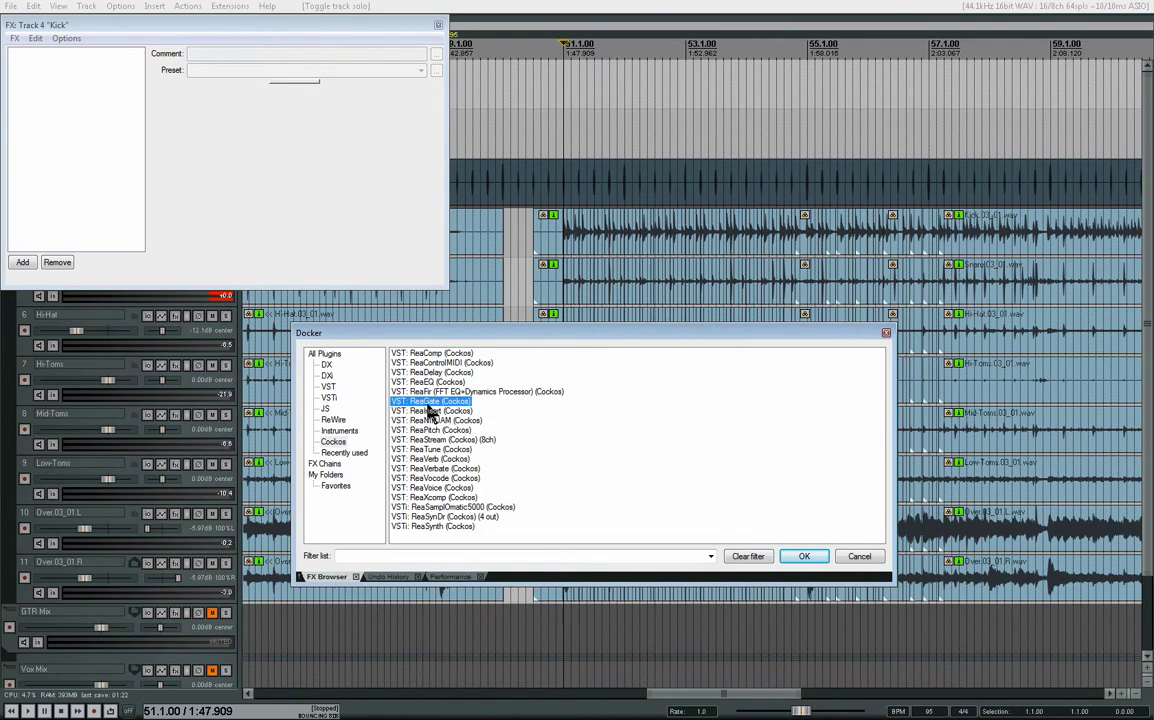
left_click(804, 556)
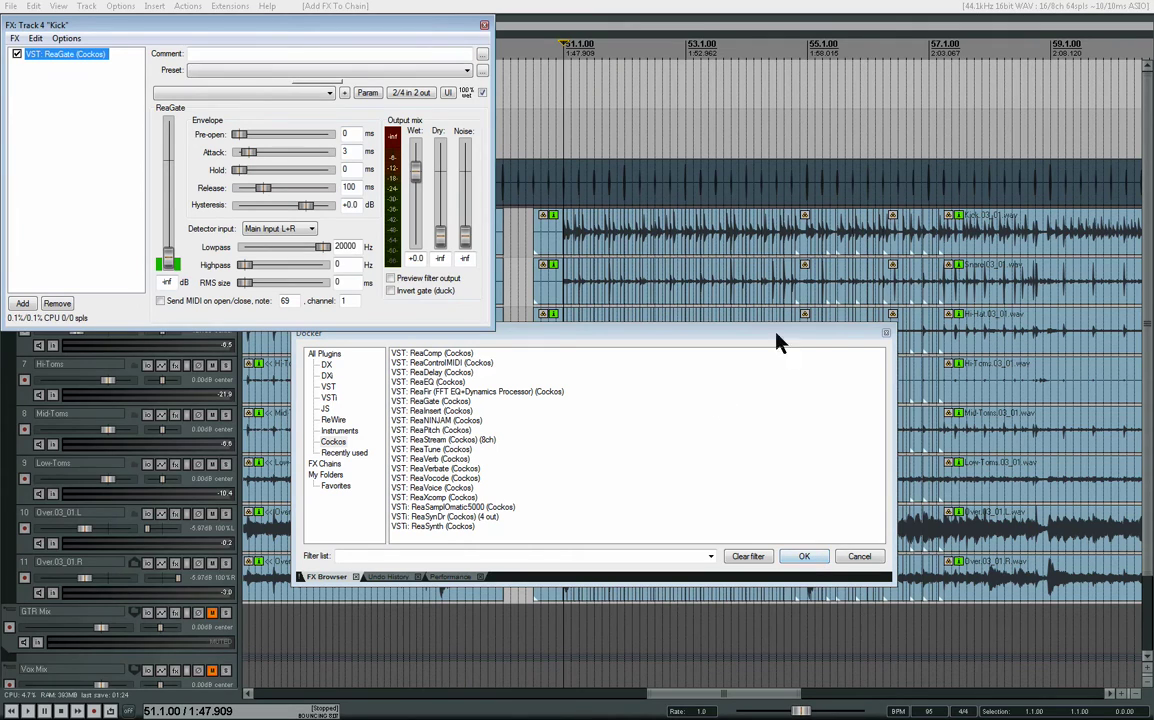
left_click(885, 332)
left_click_drag(430, 29, 883, 355)
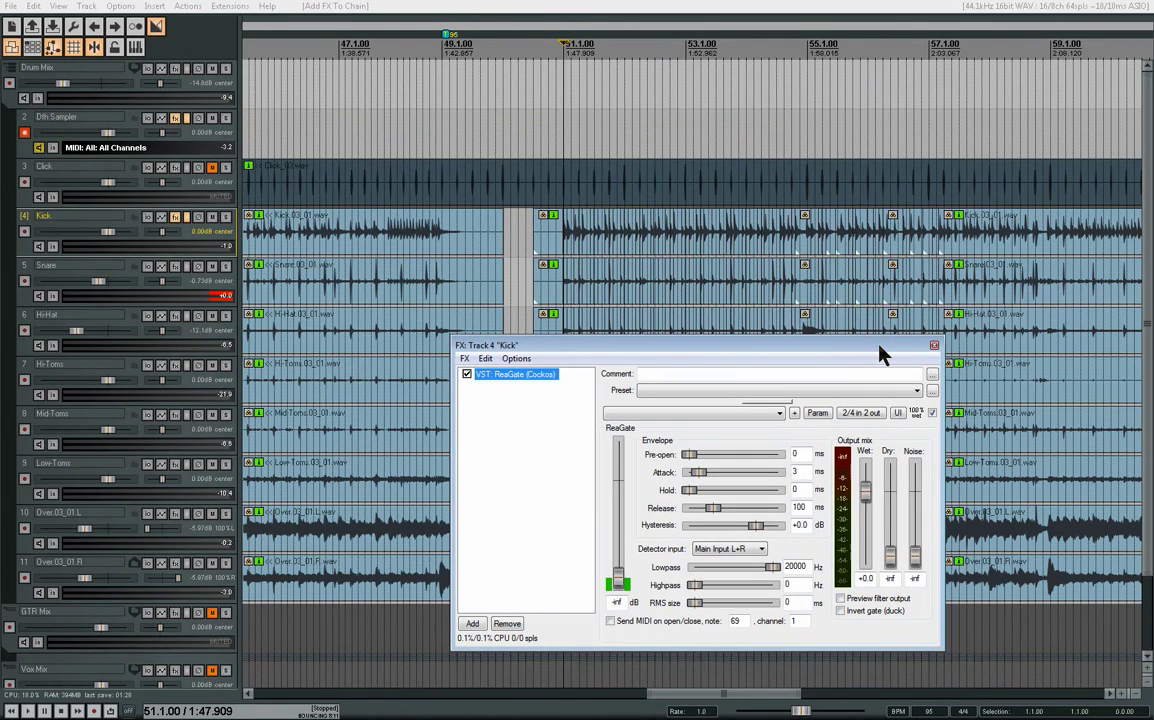
- Set the Kick gate's threshold to about -13.1 dB during playback, with the detector highpass at 131 Hz and lowpass at 521 Hz
key("space")
left_click_drag(618, 582, 618, 527)
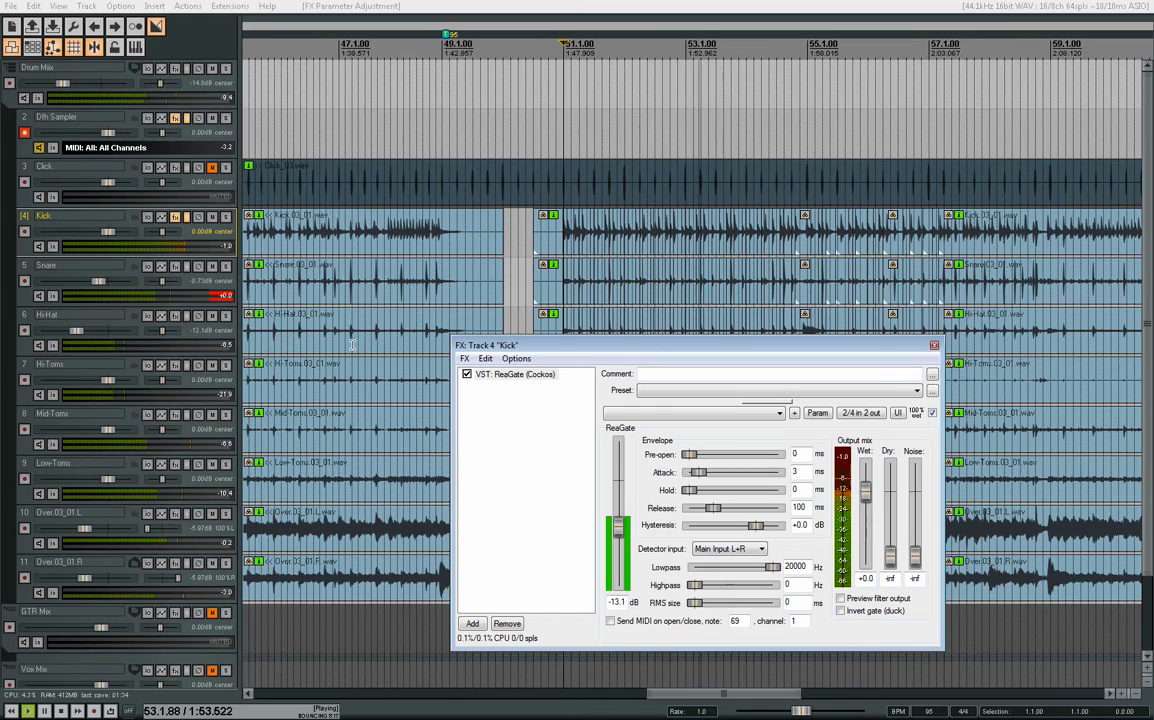
key("space")
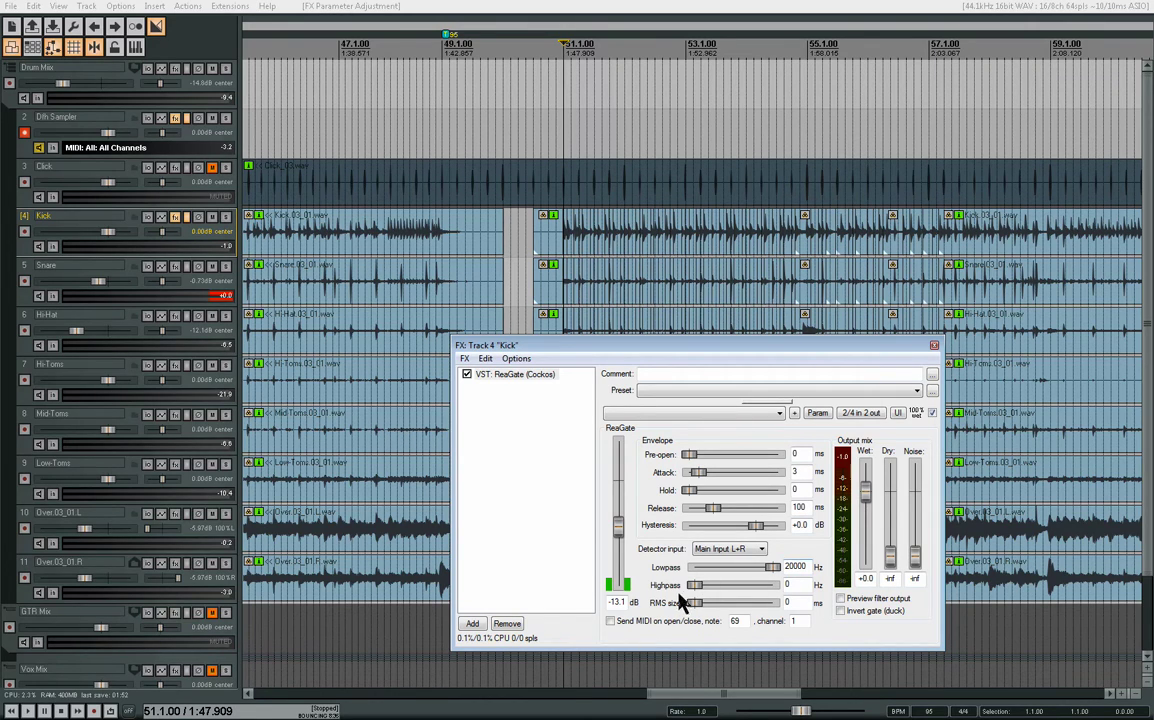
left_click_drag(697, 584, 723, 575)
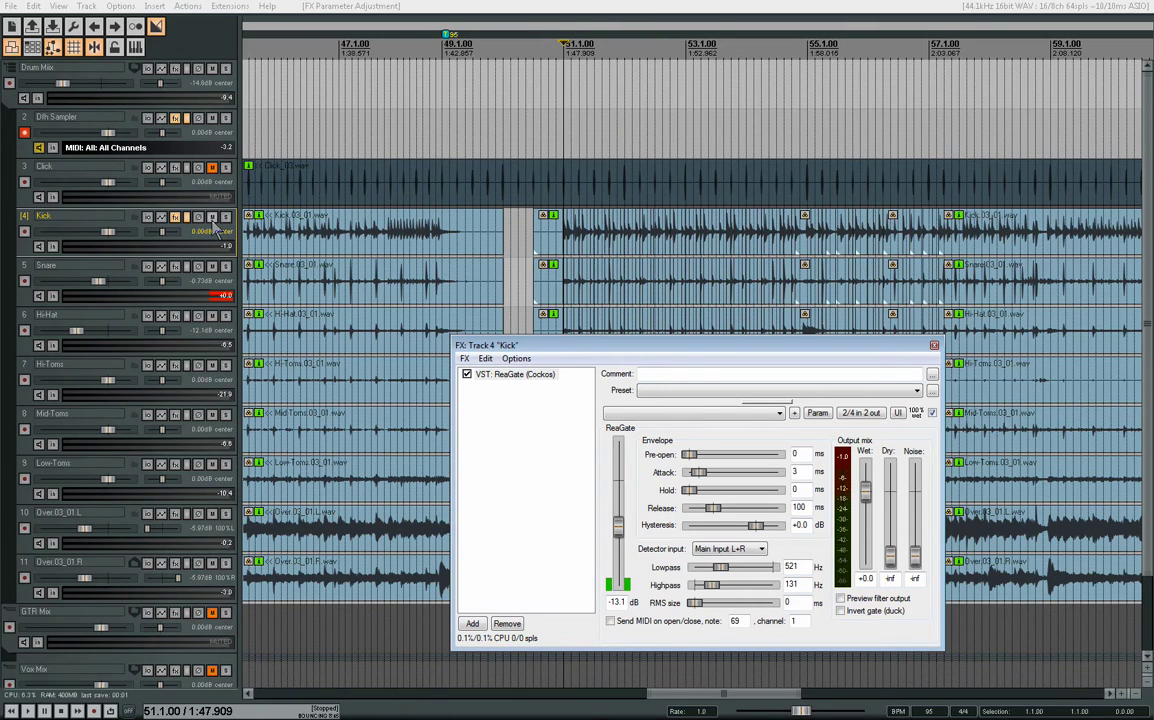
- Play the Kick track in solo to check how the gate responds, and unsolo it
left_click(226, 217)
key("space")
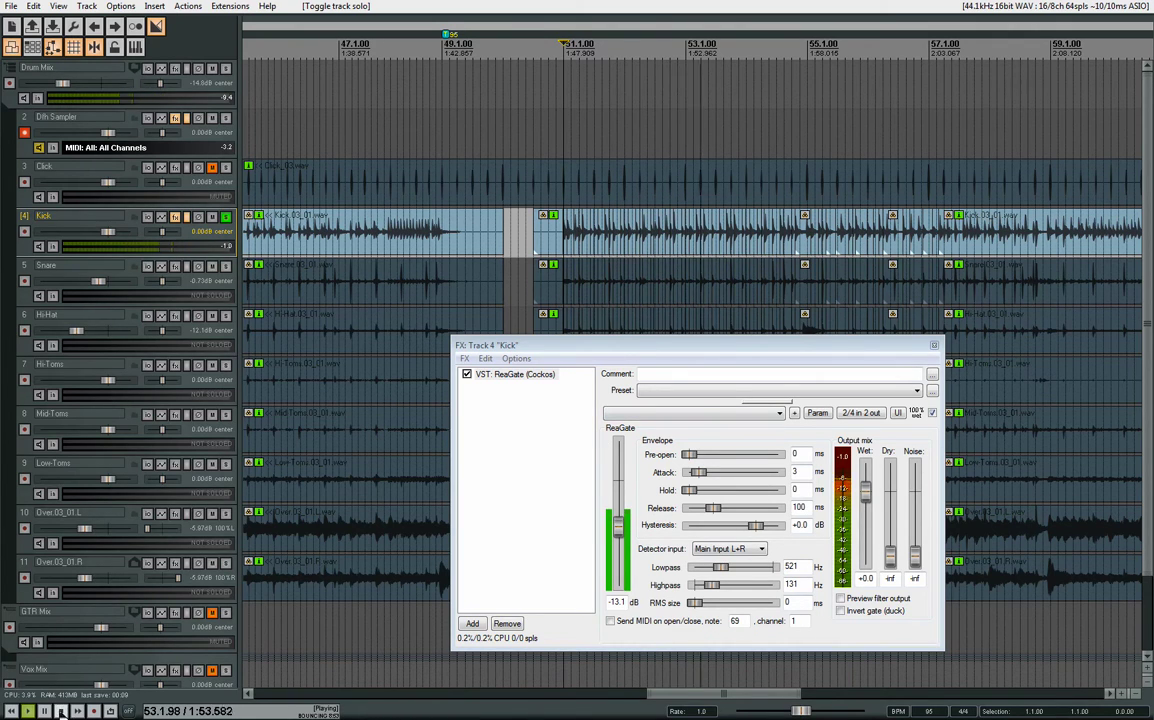
key("space")
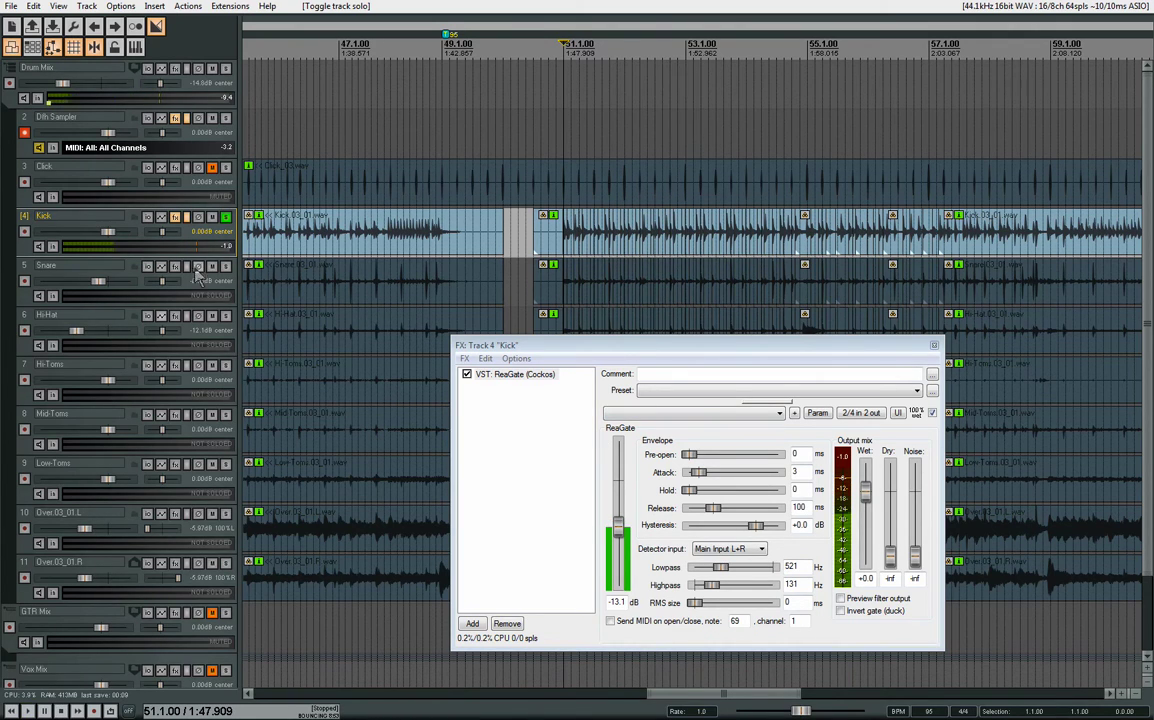
left_click(225, 217)
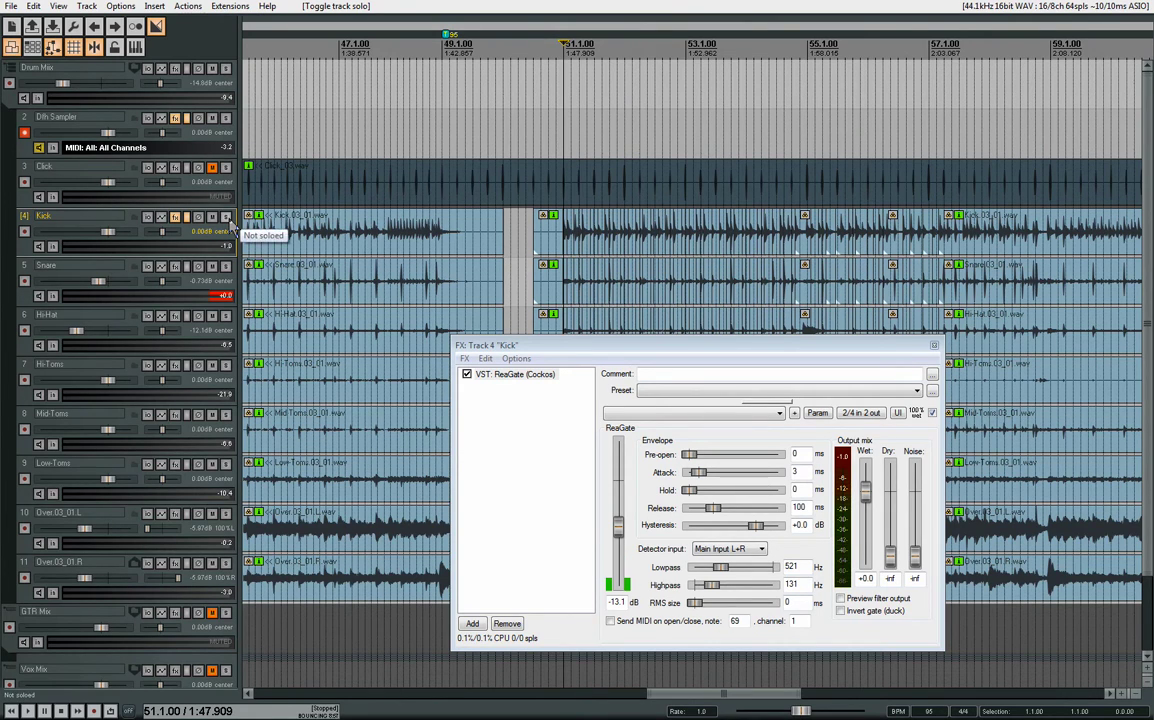
- While auditioning the Kick in solo, set its gate's lowpass to 131 Hz and threshold to -14.4 dB, and close the effect window
key("space")
left_click(226, 218)
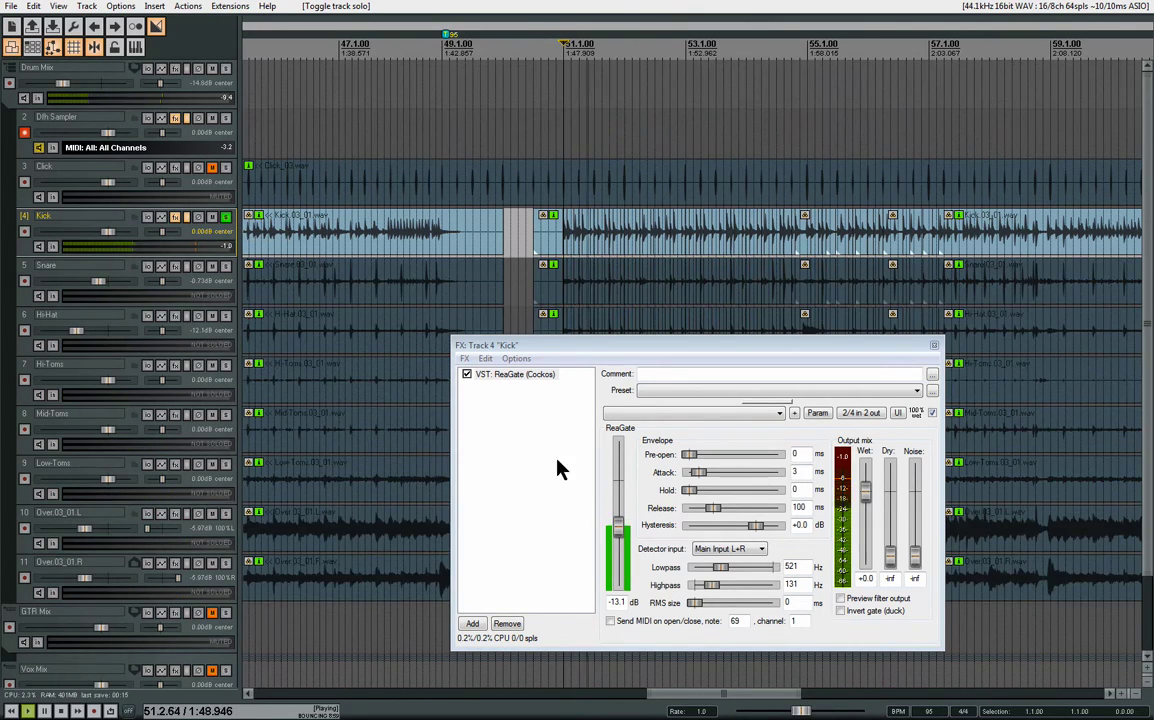
left_click_drag(726, 567, 712, 567)
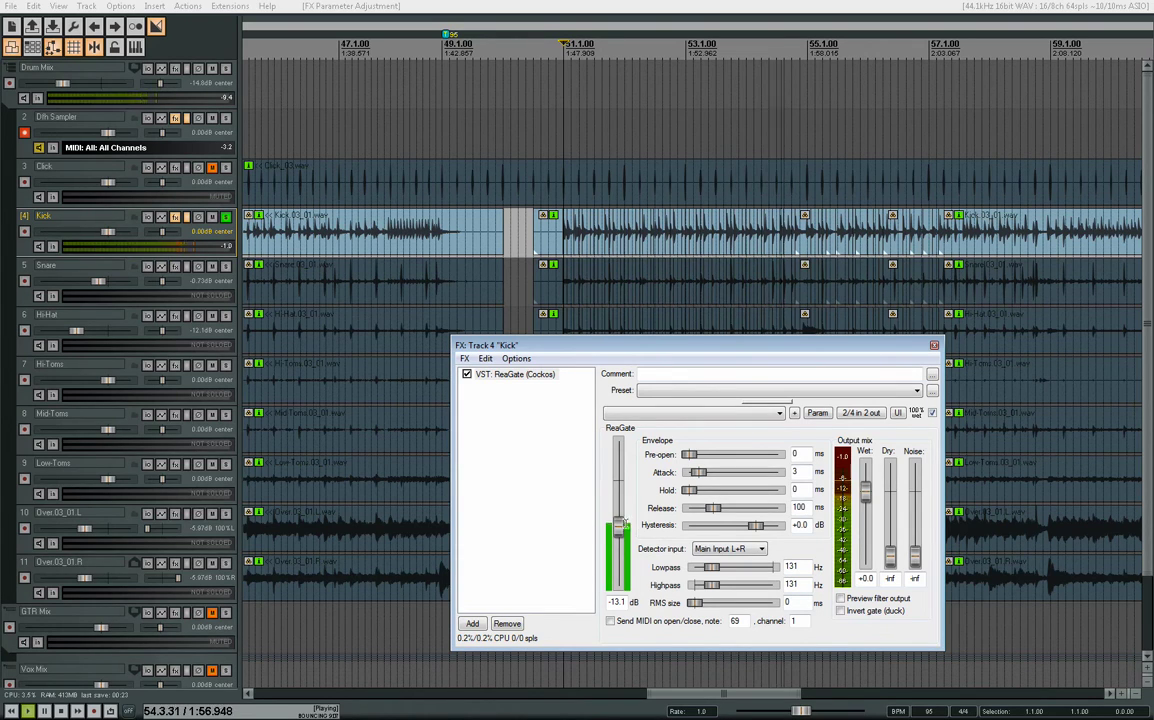
left_click(226, 217)
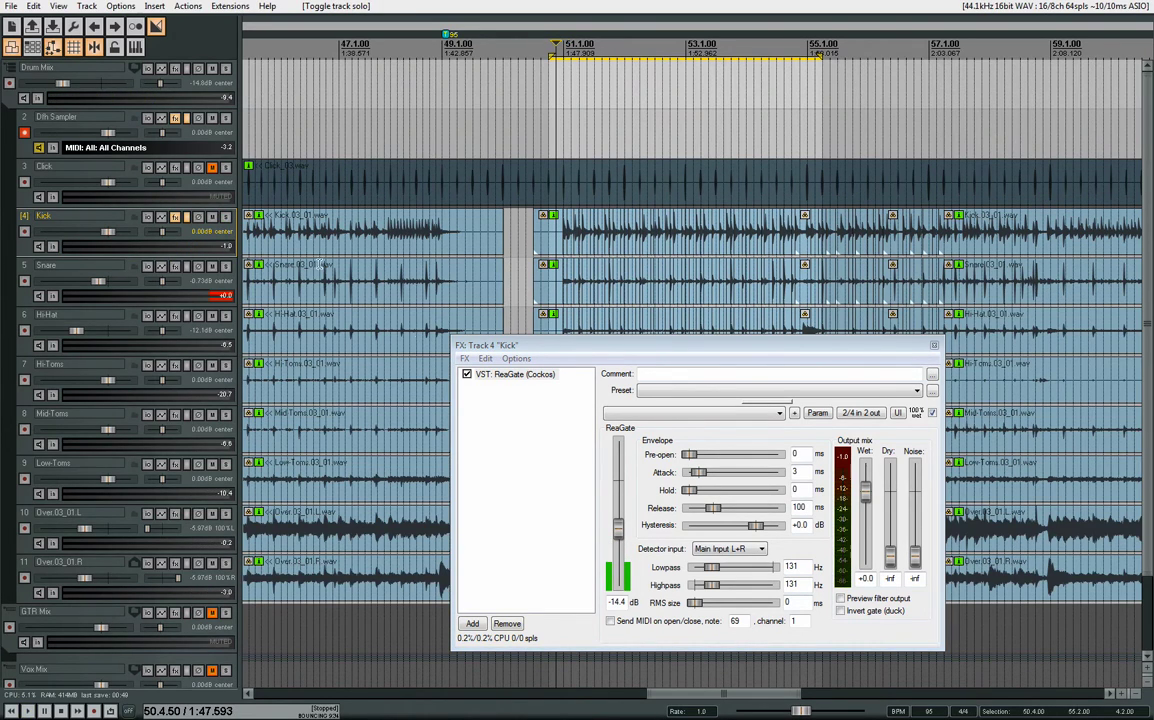
left_click(934, 345)
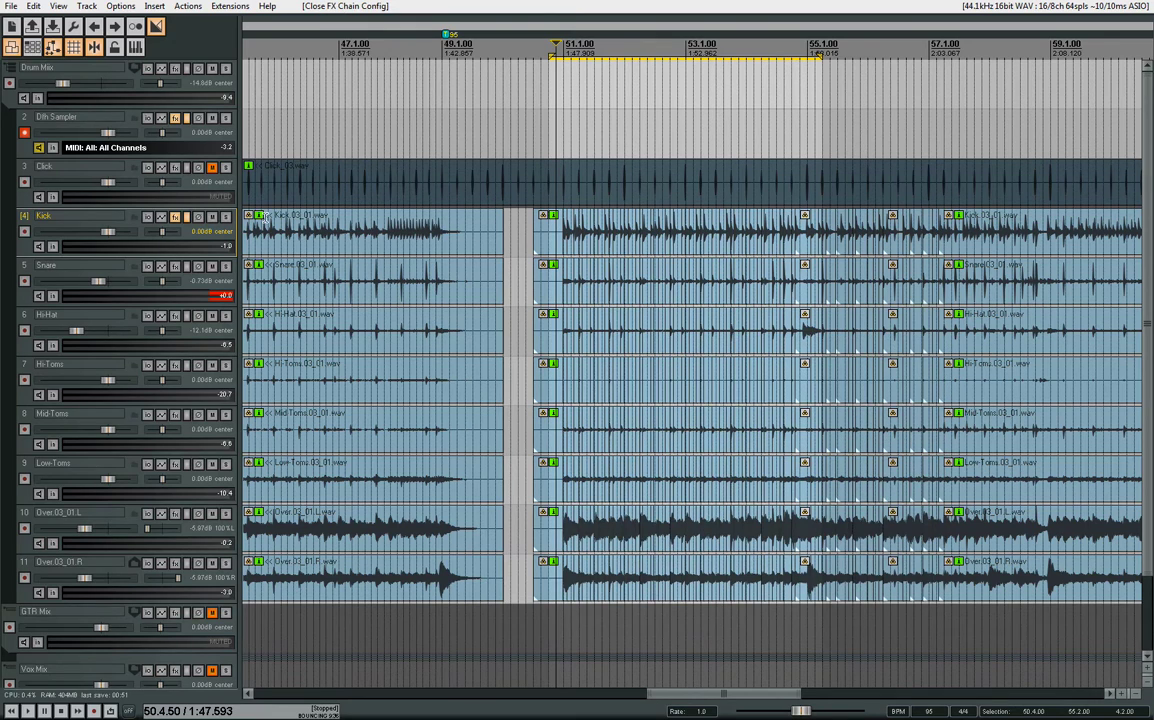
- Copy the Kick track's ReaGate to the Snare track and open the Snare's effect window beside the track controls
left_click(174, 218)
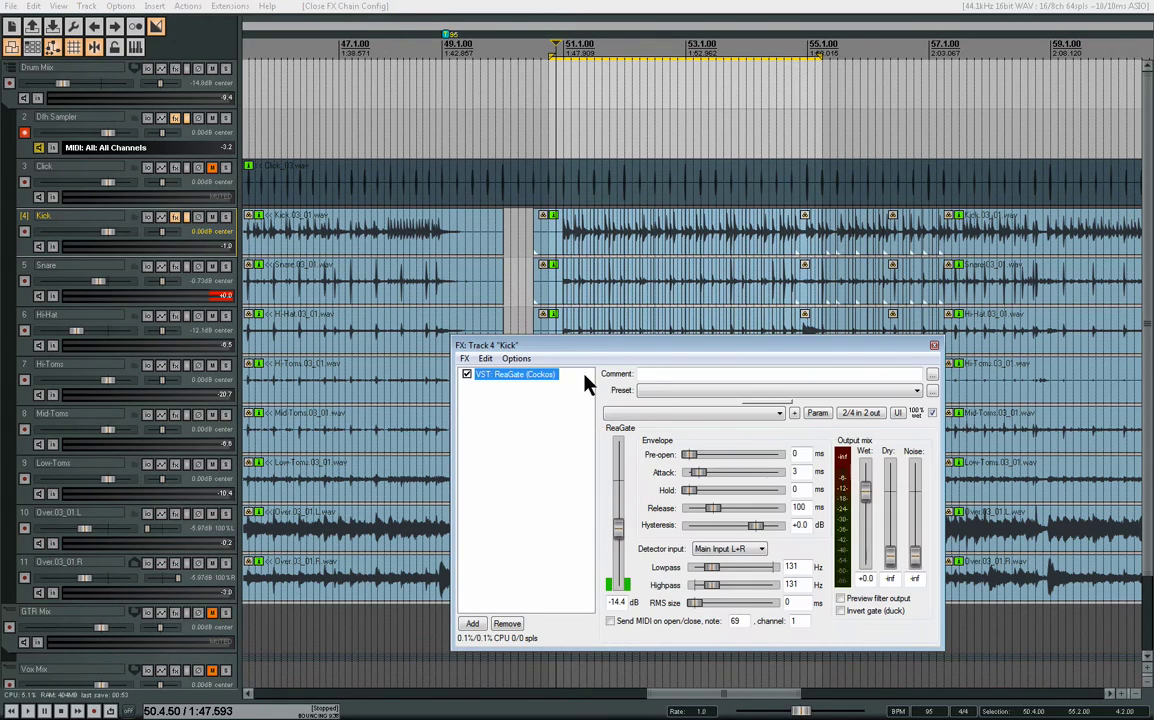
left_click(174, 267)
left_click(934, 345)
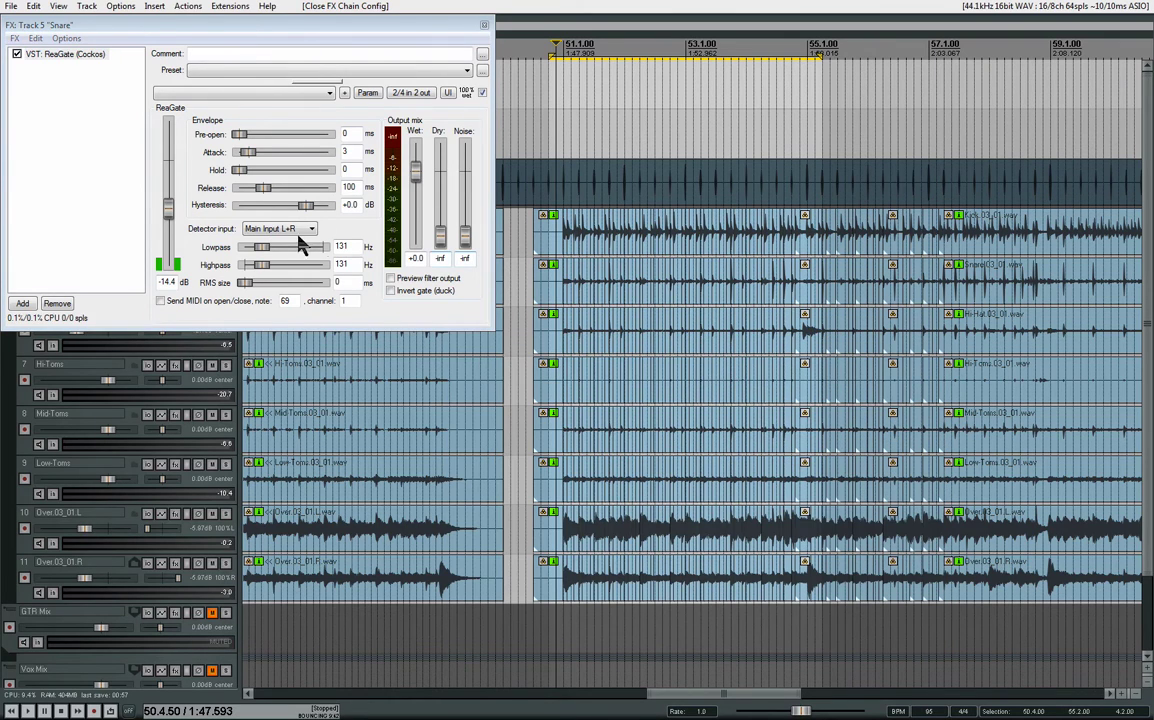
left_click_drag(259, 26, 605, 345)
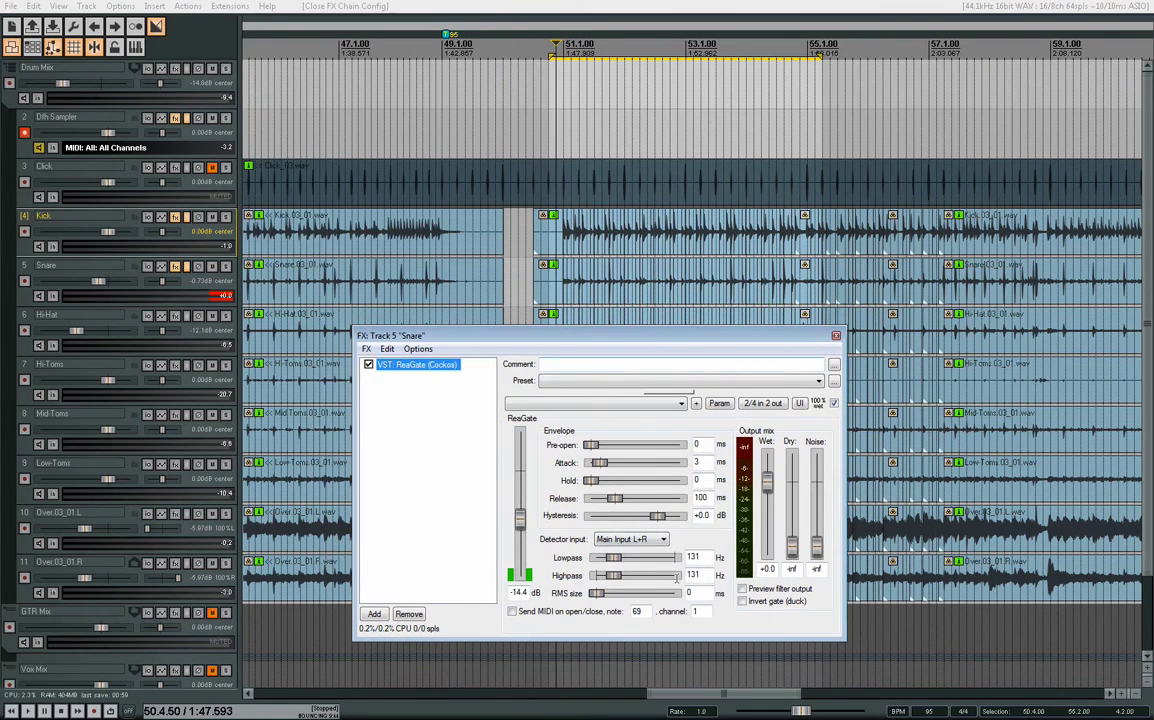
- Set the Snare gate's lowpass to 910 Hz and highpass to 614 Hz, and lower its threshold slightly while playing the Snare in solo
mouse_move(618, 558)
left_mouse_down()
mouse_move(636, 560)
mouse_move(622, 575)
mouse_move(633, 561)
left_mouse_up()
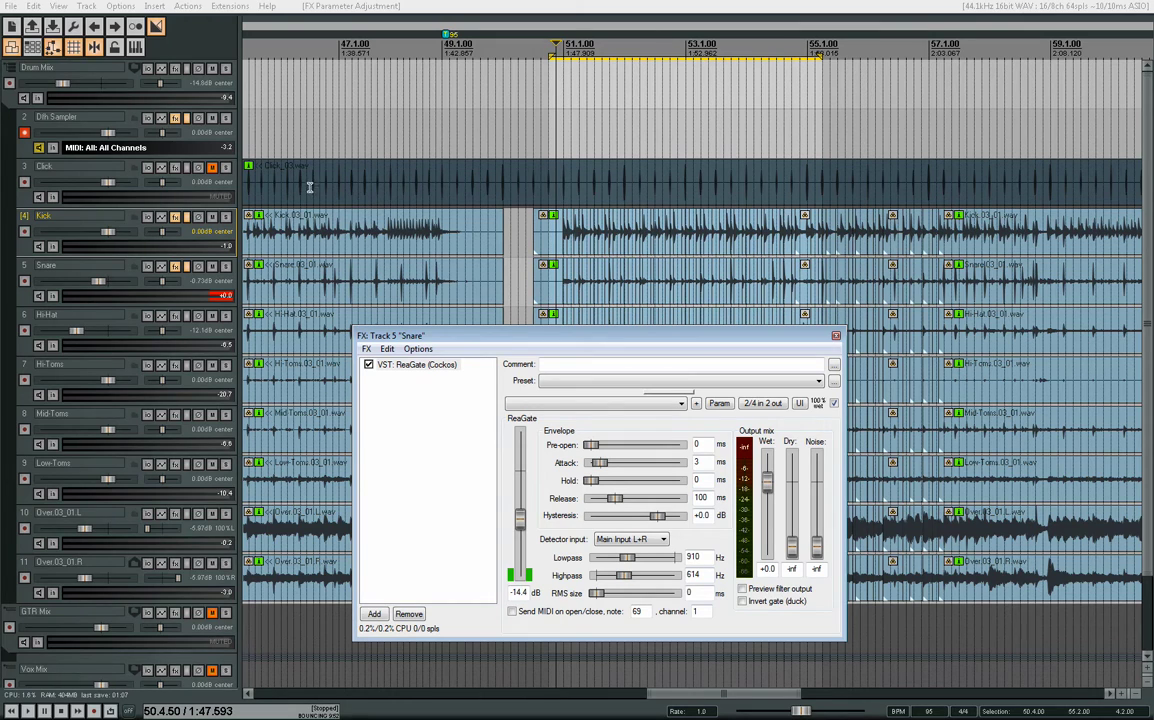
left_click(225, 266)
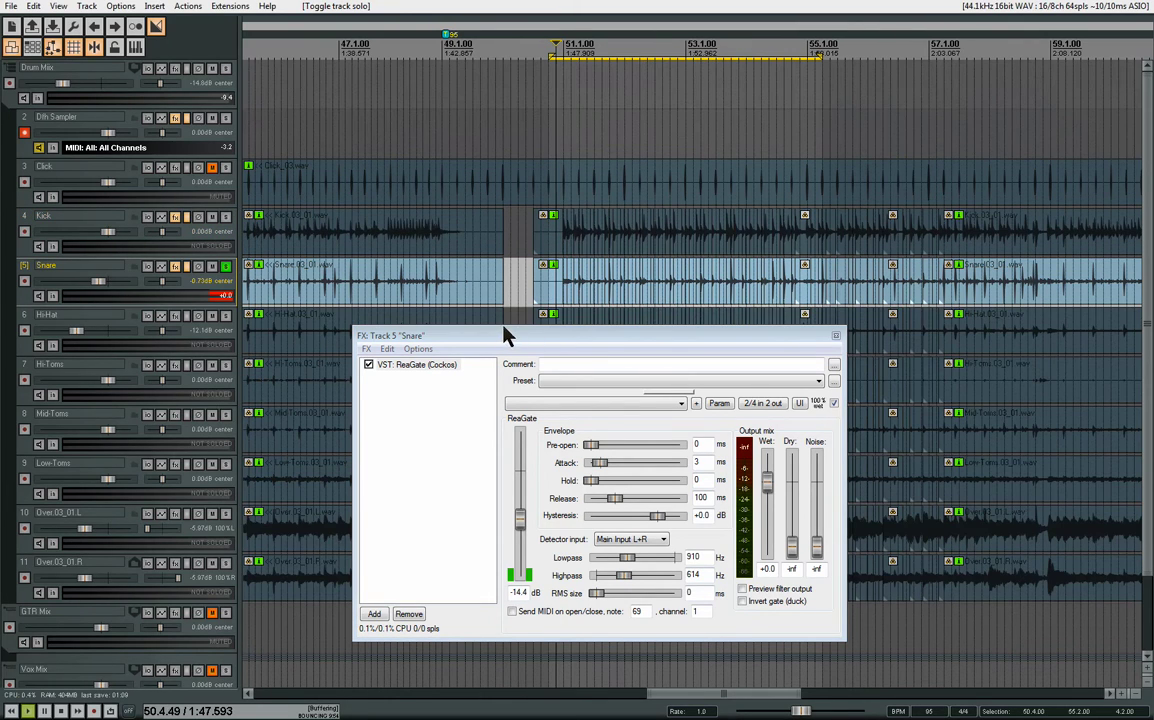
key("space")
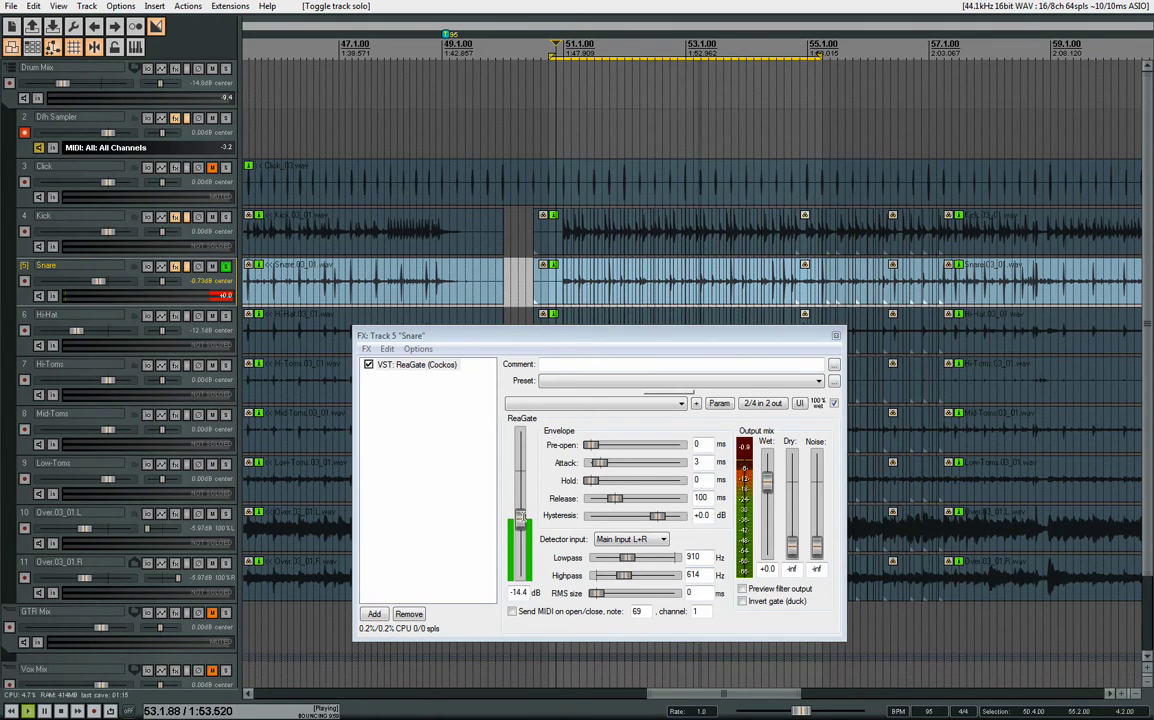
left_click_drag(520, 519, 520, 523)
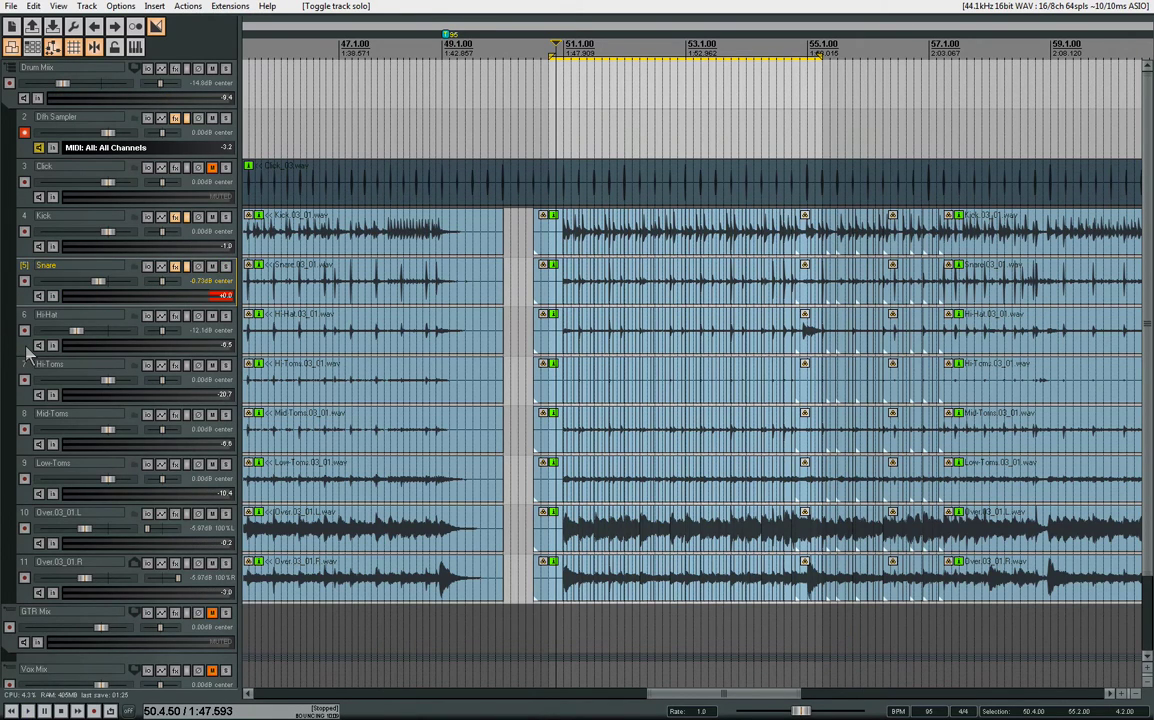
- Move the Hi-Hat track below Low-Toms and solo the Mid-Toms track
left_click_drag(27, 355, 33, 490)
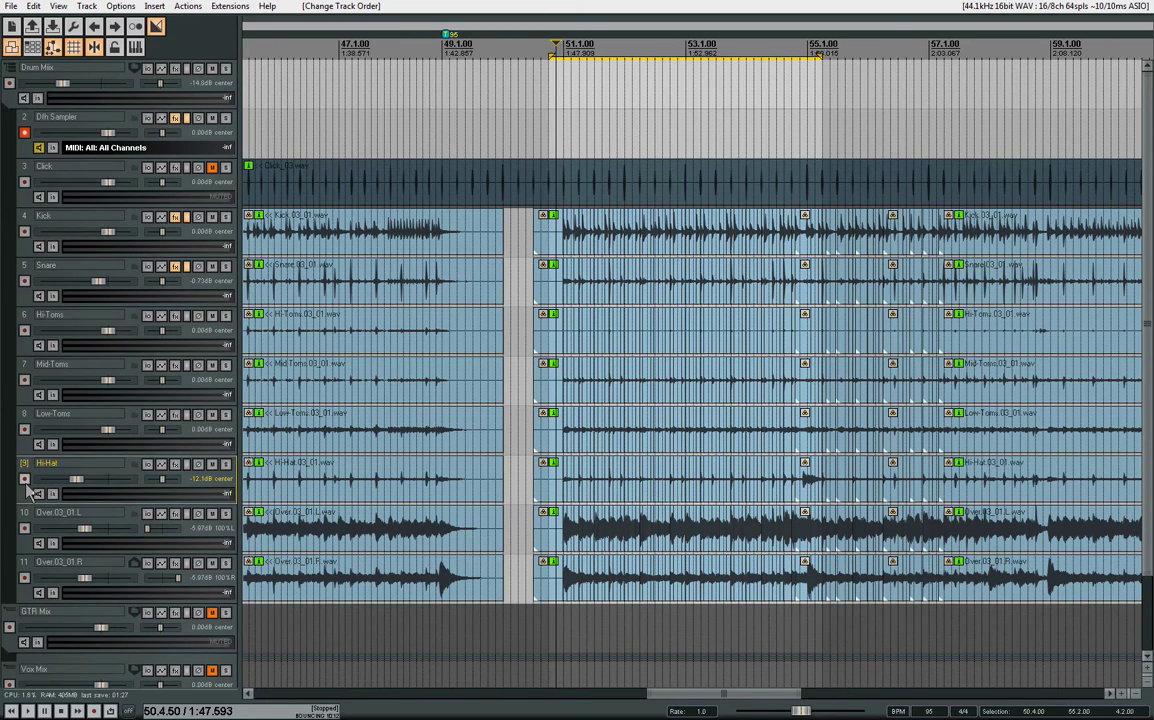
left_click(226, 366)
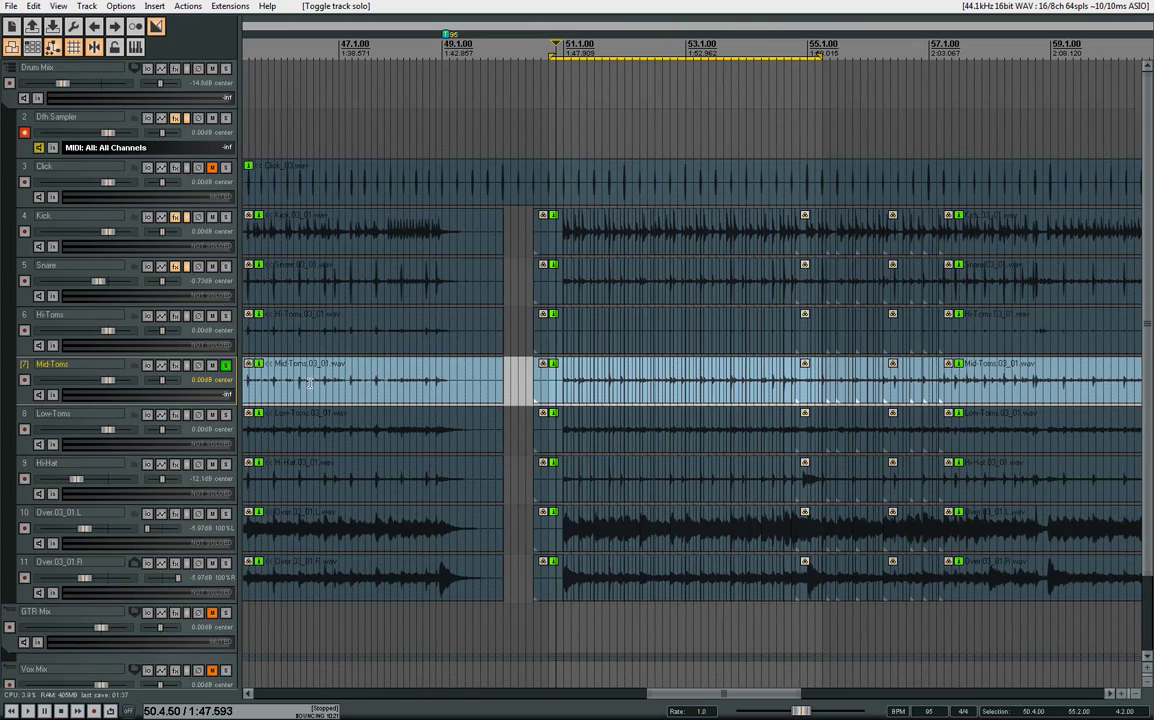
left_click(226, 365)
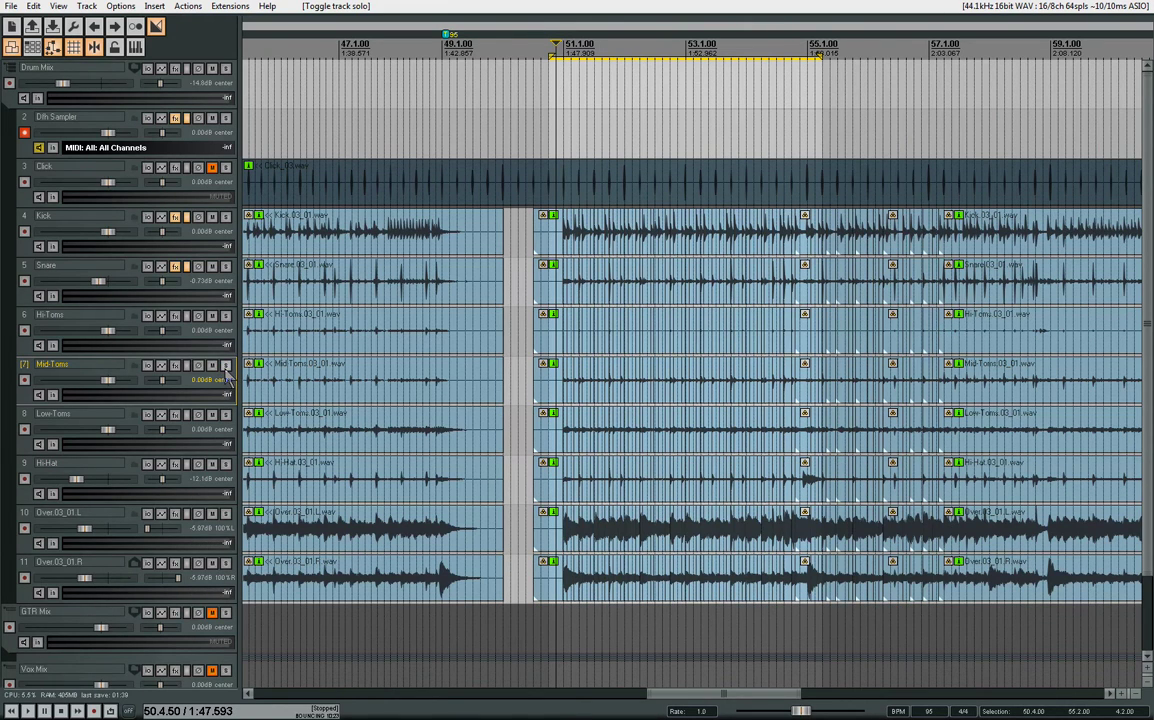
left_click(226, 365)
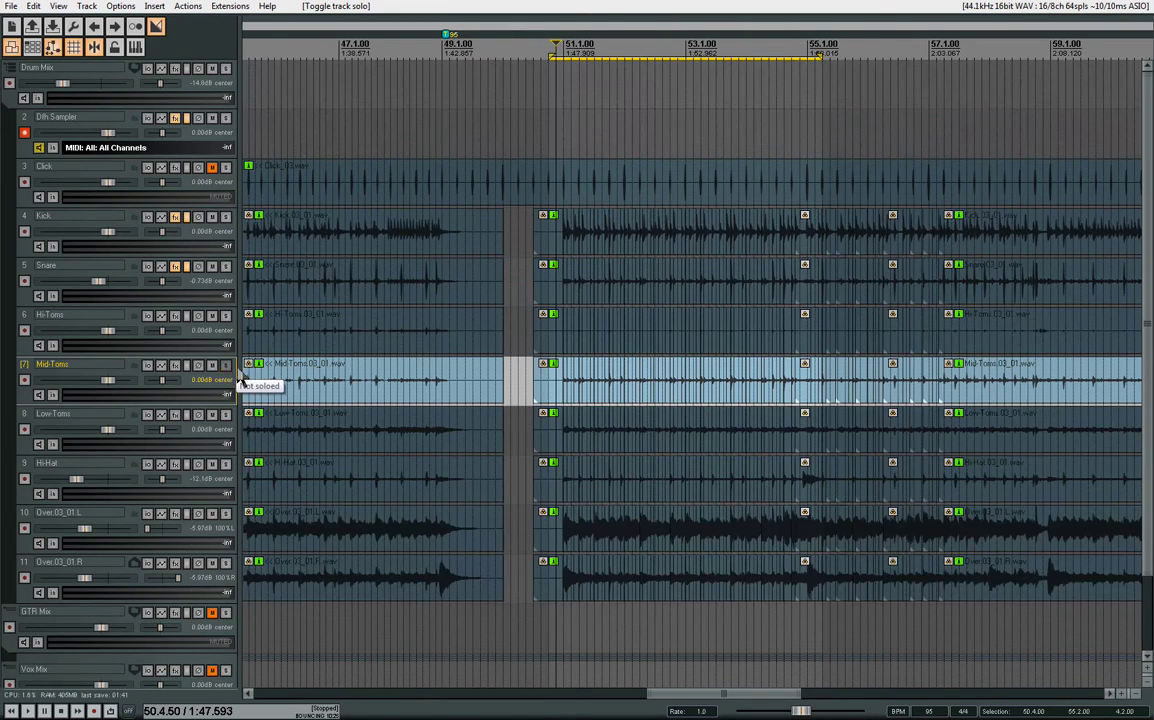
- Play the song section and audition the Mid-Toms, Low-Toms and Hi-Toms tracks in solo one after another
left_click(601, 384)
key("space")
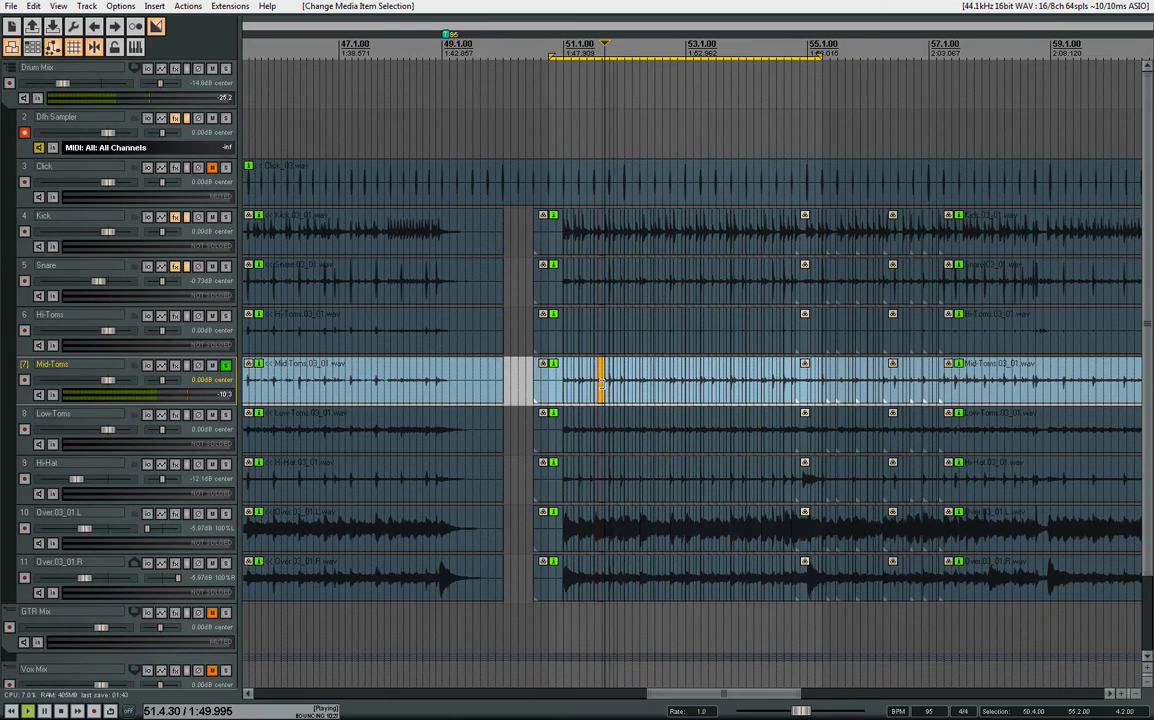
left_click(226, 364)
left_click(190, 425)
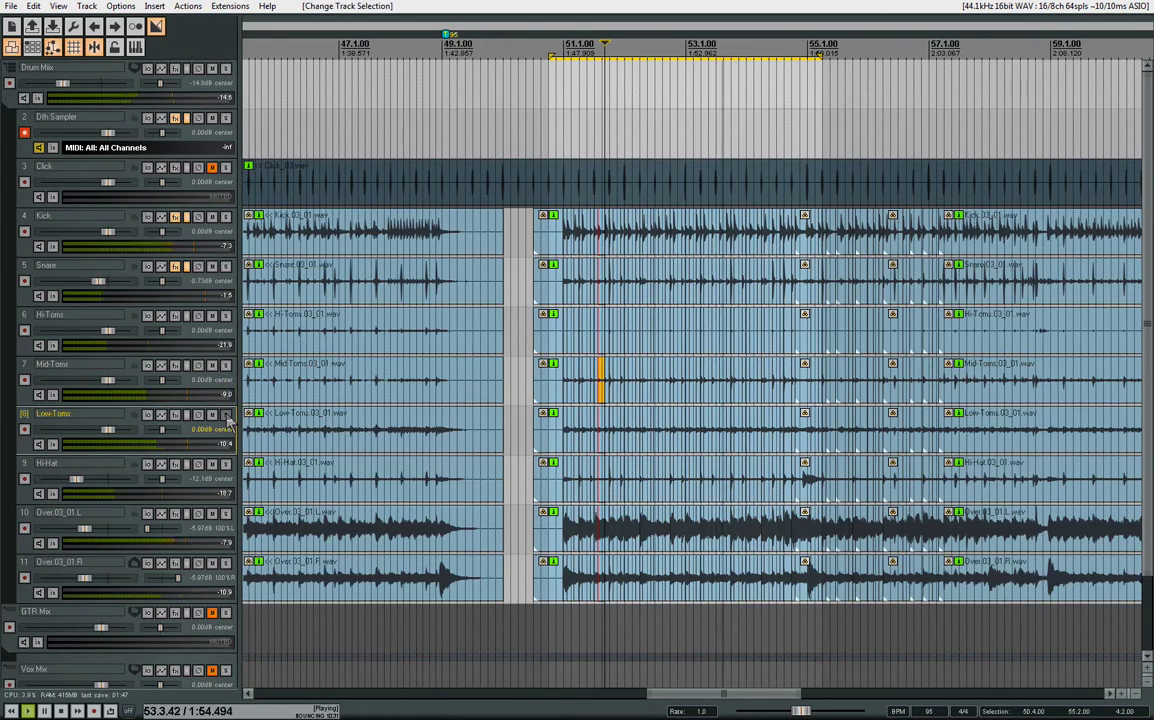
left_click(226, 414)
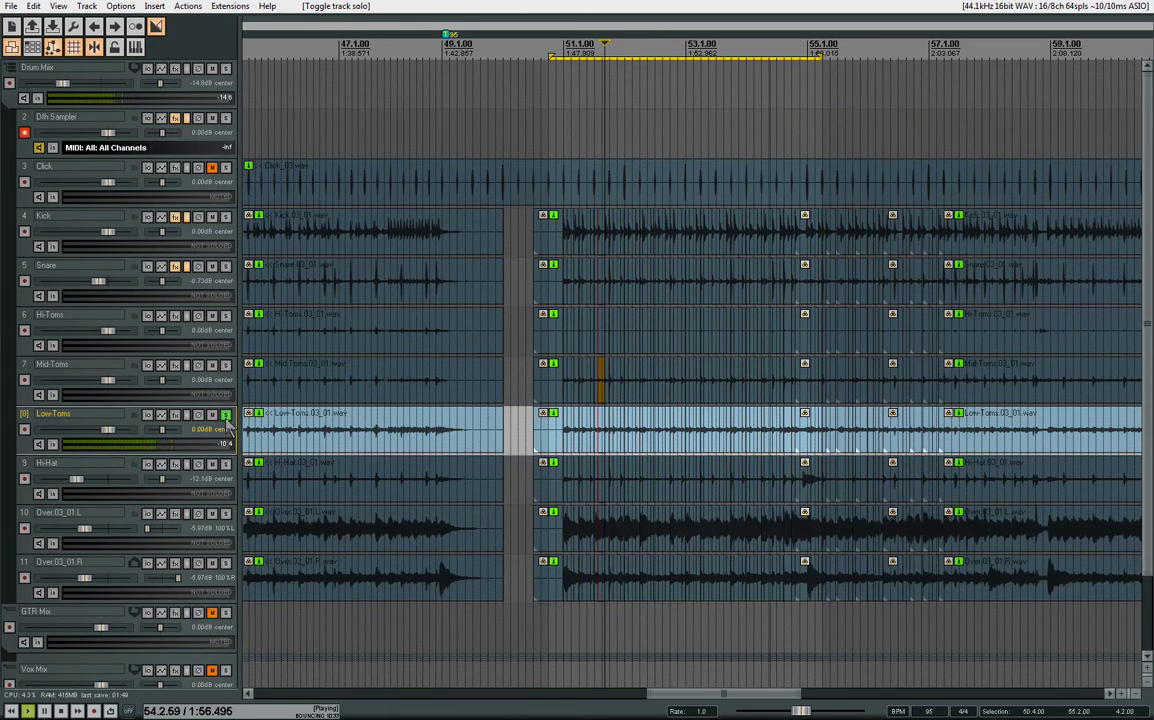
left_click(226, 416)
left_click(190, 325)
left_click(226, 315)
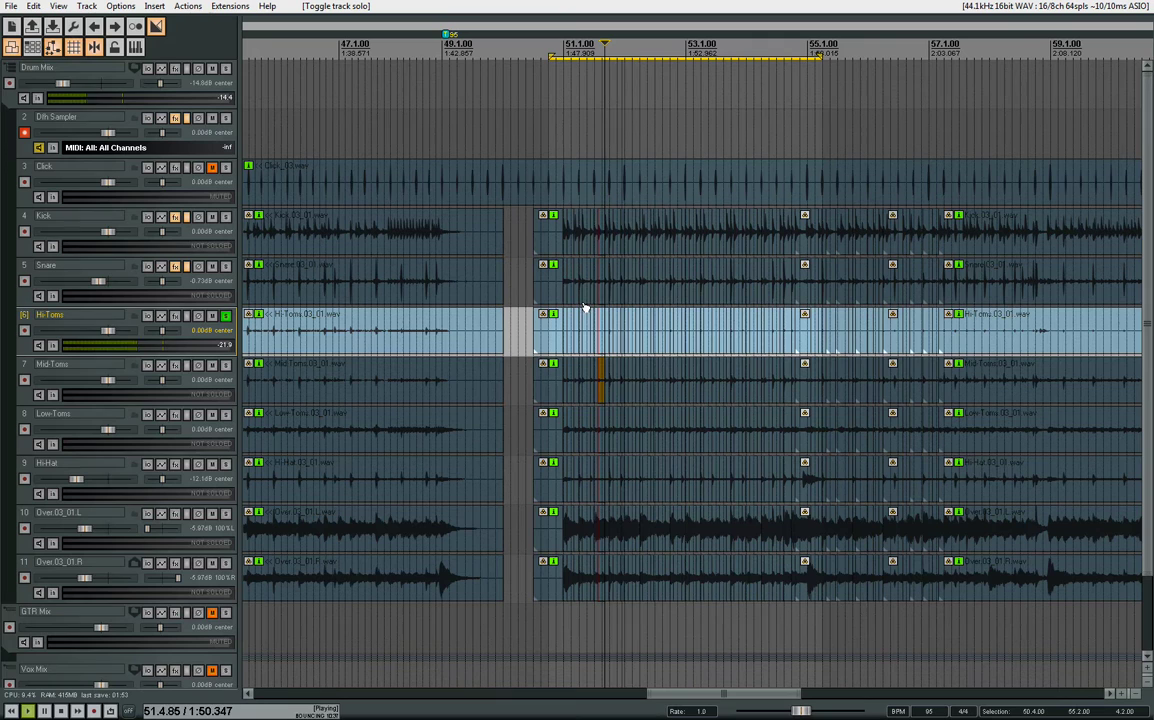
left_click(226, 315)
key("space")
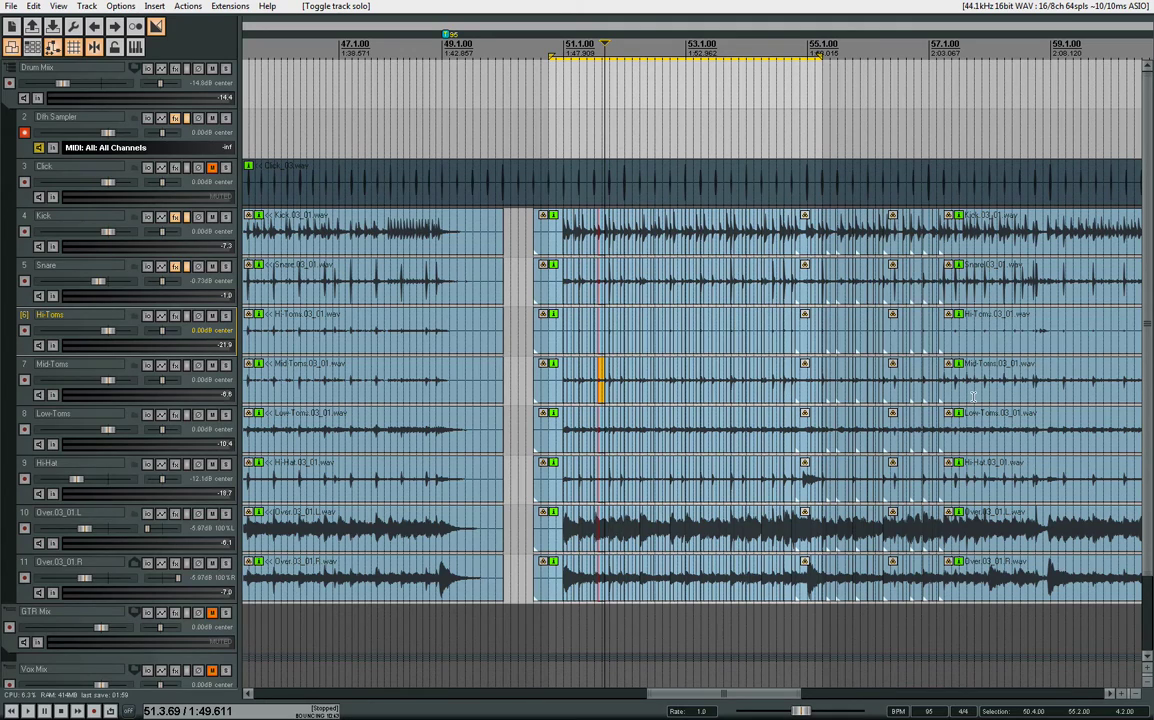
- Mute the Hi-Toms, Mid-Toms and Low-Toms tracks, and move the Hi-Hat track directly below Snare
left_click_drag(716, 690, 704, 697)
left_click(600, 338)
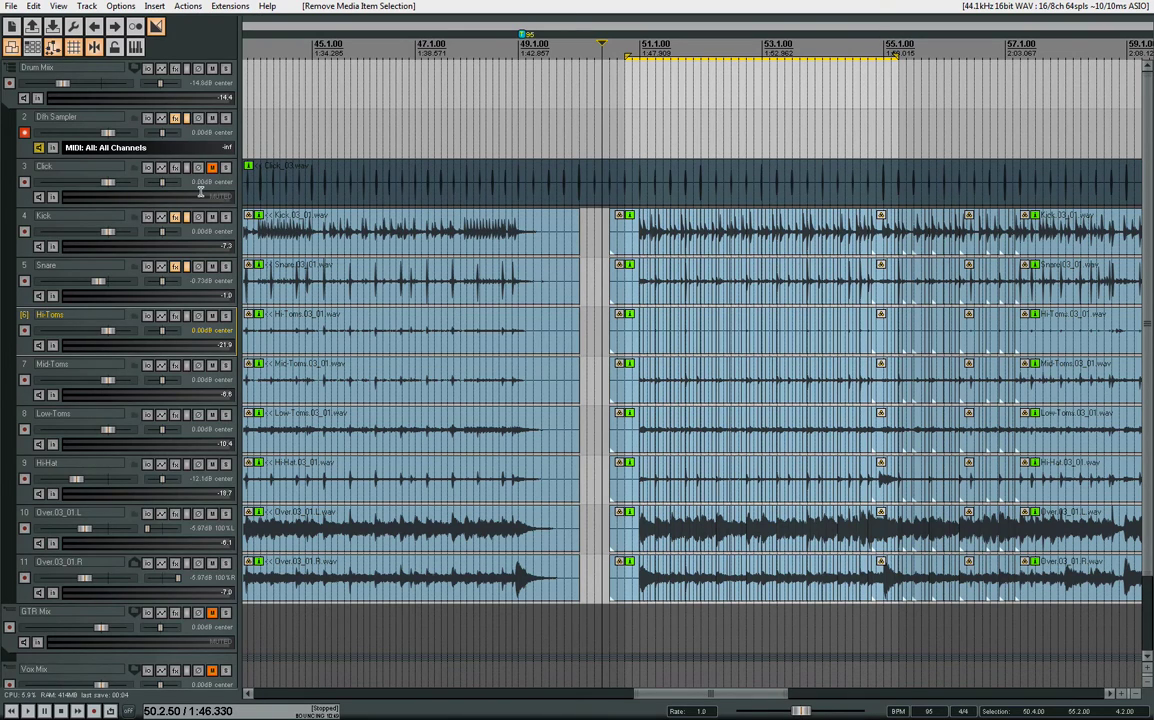
left_click(211, 315)
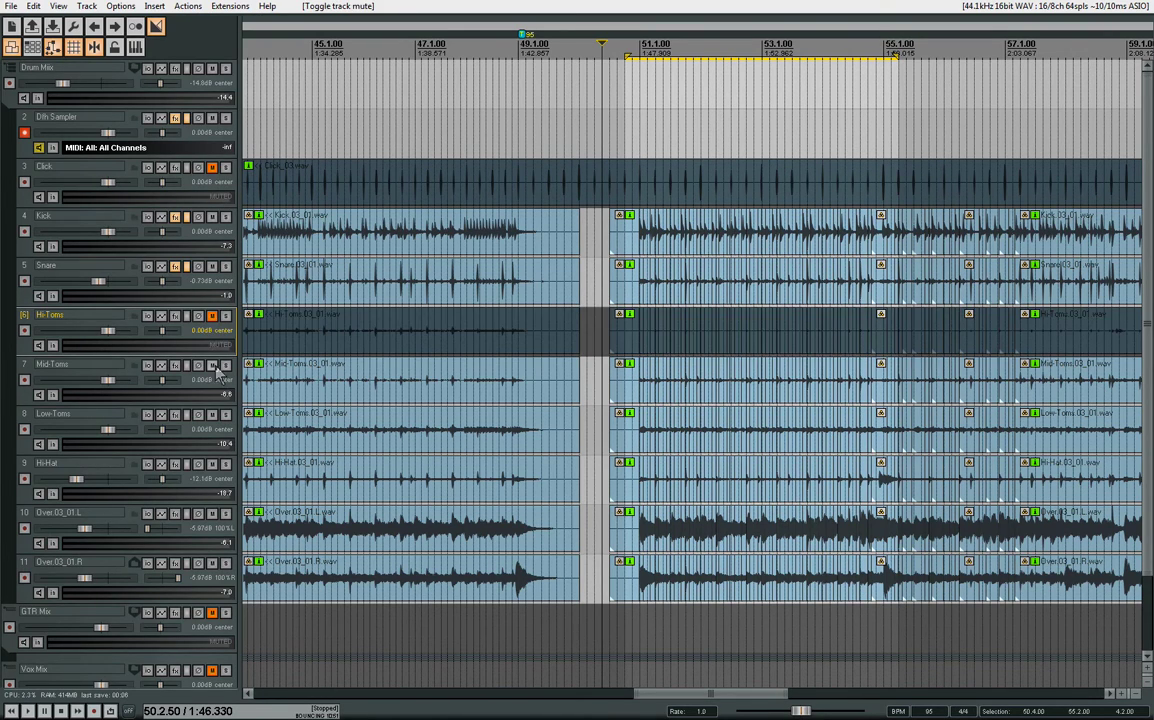
left_click(211, 364)
left_click(211, 414)
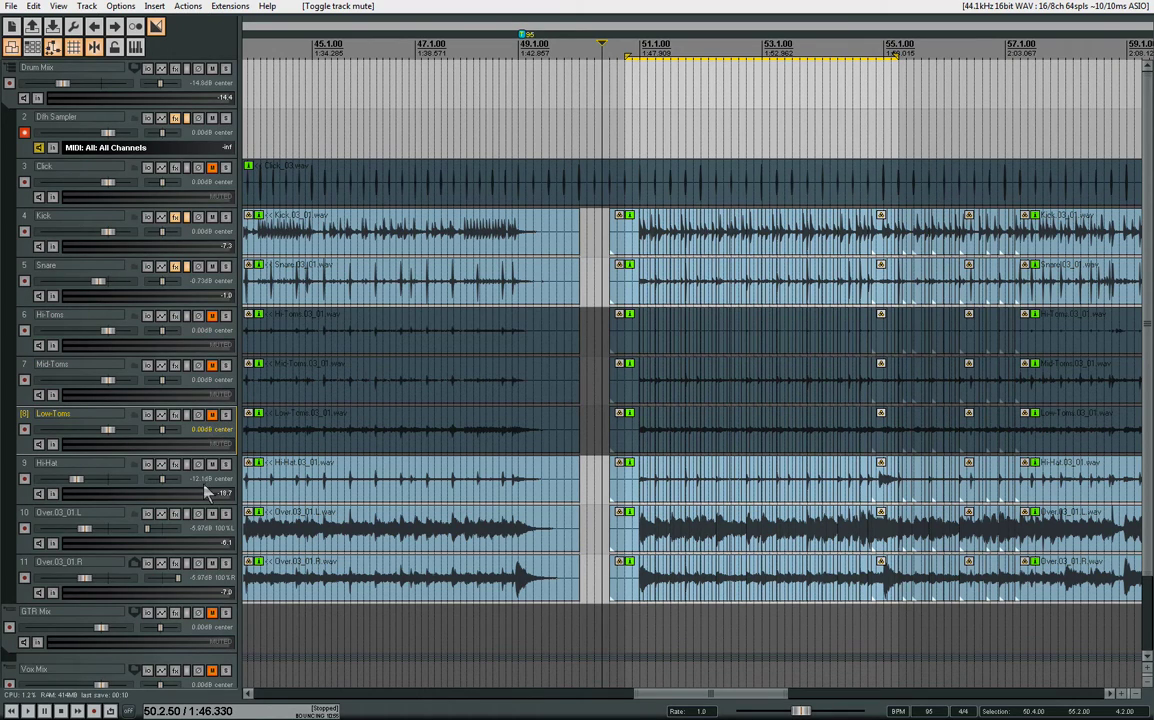
left_click_drag(25, 455, 20, 304)
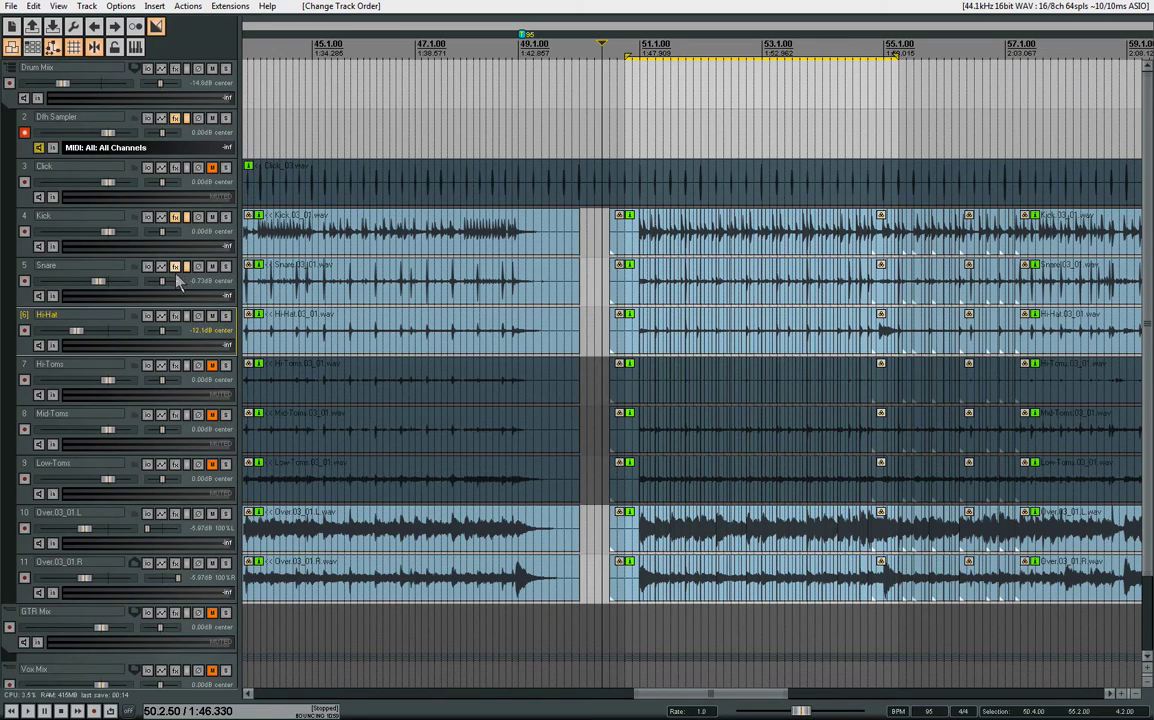
- Create a send from the Kick track to Dfh Sampler with audio set to None and MIDI set to All
left_click(146, 216)
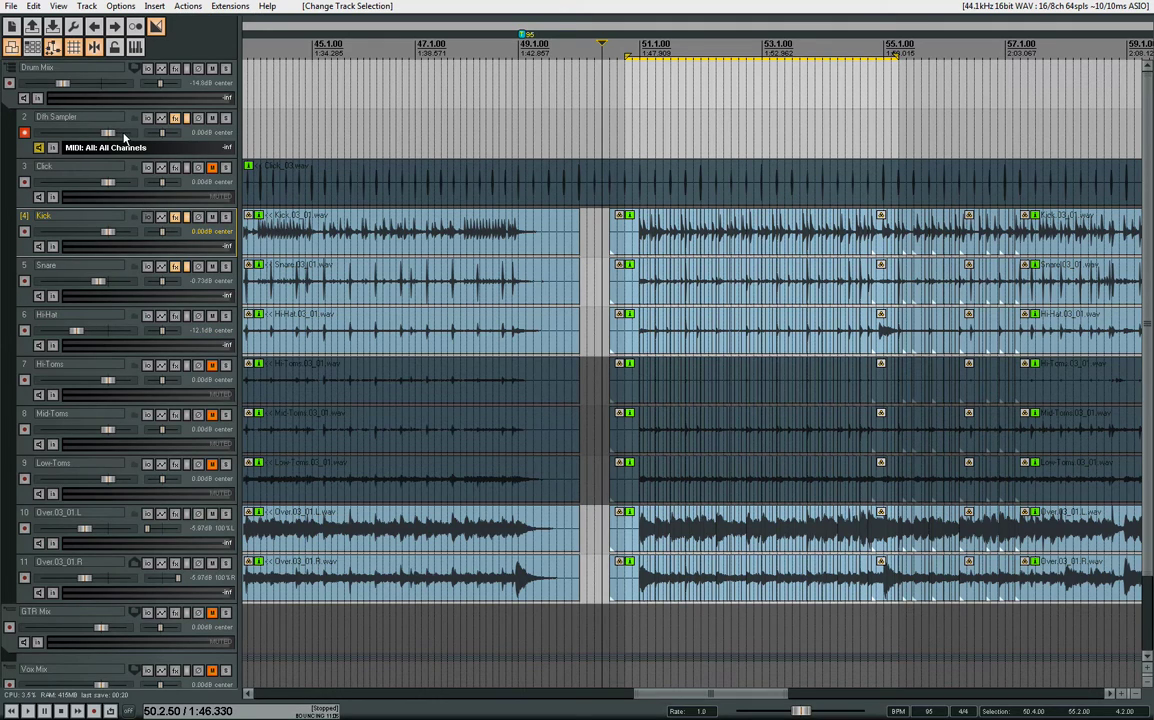
left_click_drag(147, 217, 126, 124)
left_click_drag(306, 130, 447, 159)
left_click(350, 213)
left_click(360, 224)
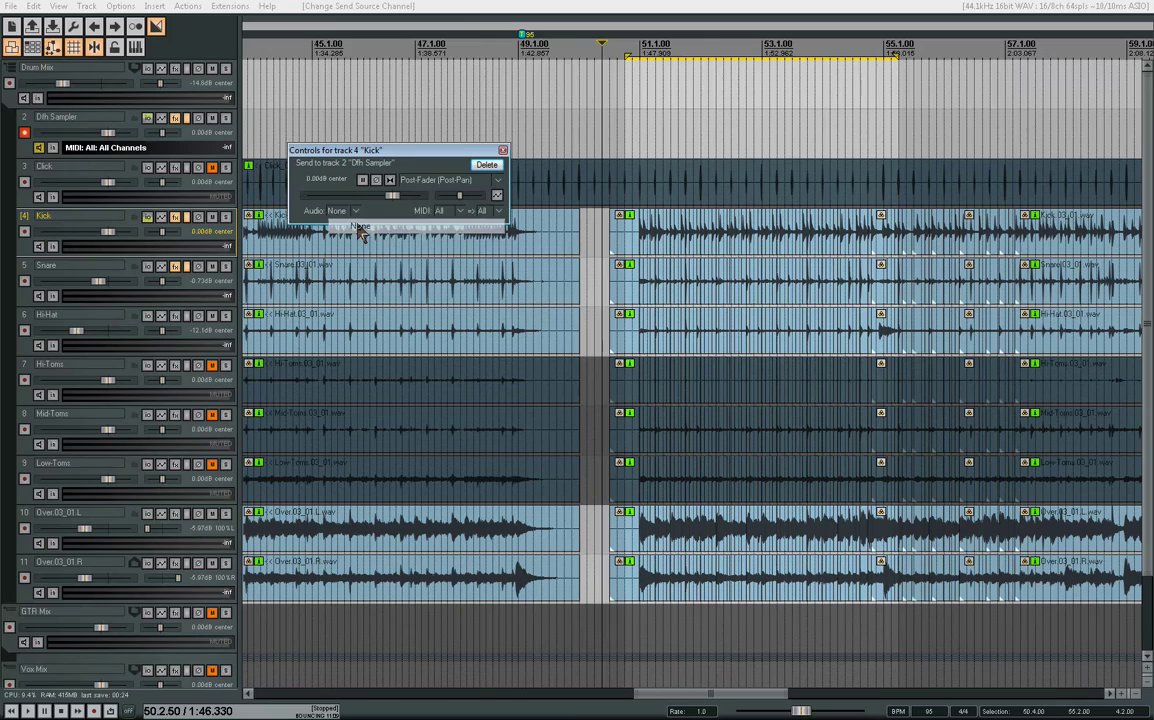
left_click(459, 211)
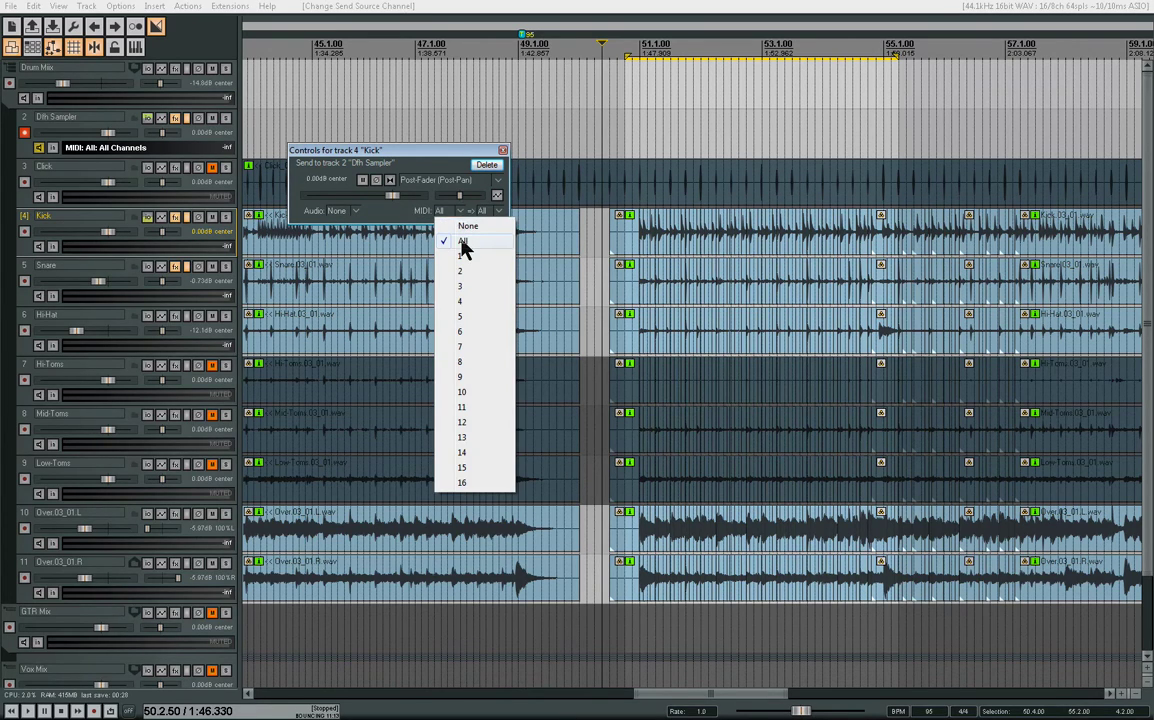
left_click(463, 242)
left_click(503, 152)
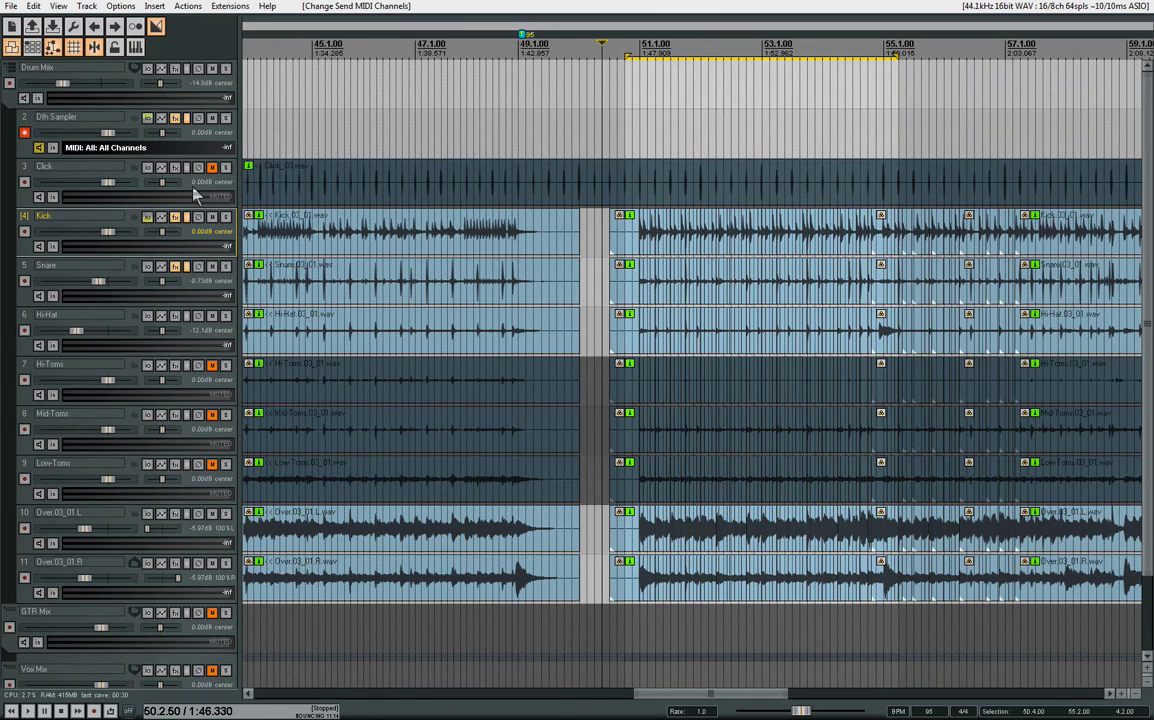
- Create a send from the Snare track to Dfh Sampler with its audio set to None
left_click(147, 265)
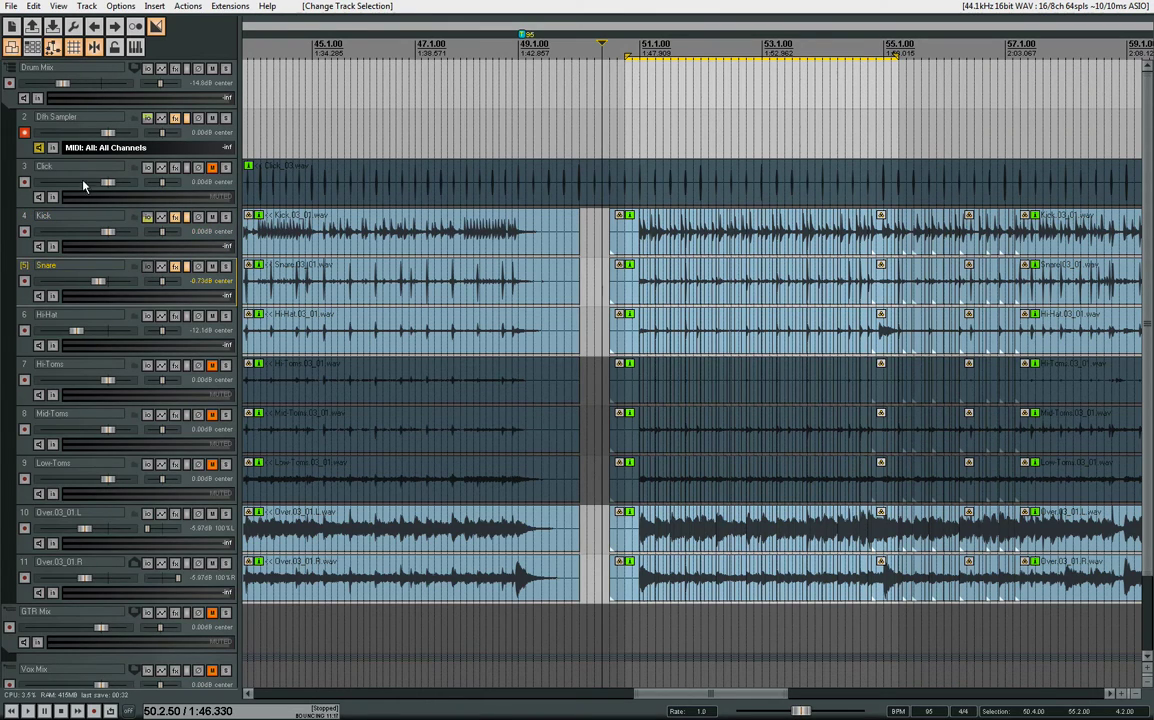
left_click(88, 147)
left_click(148, 209)
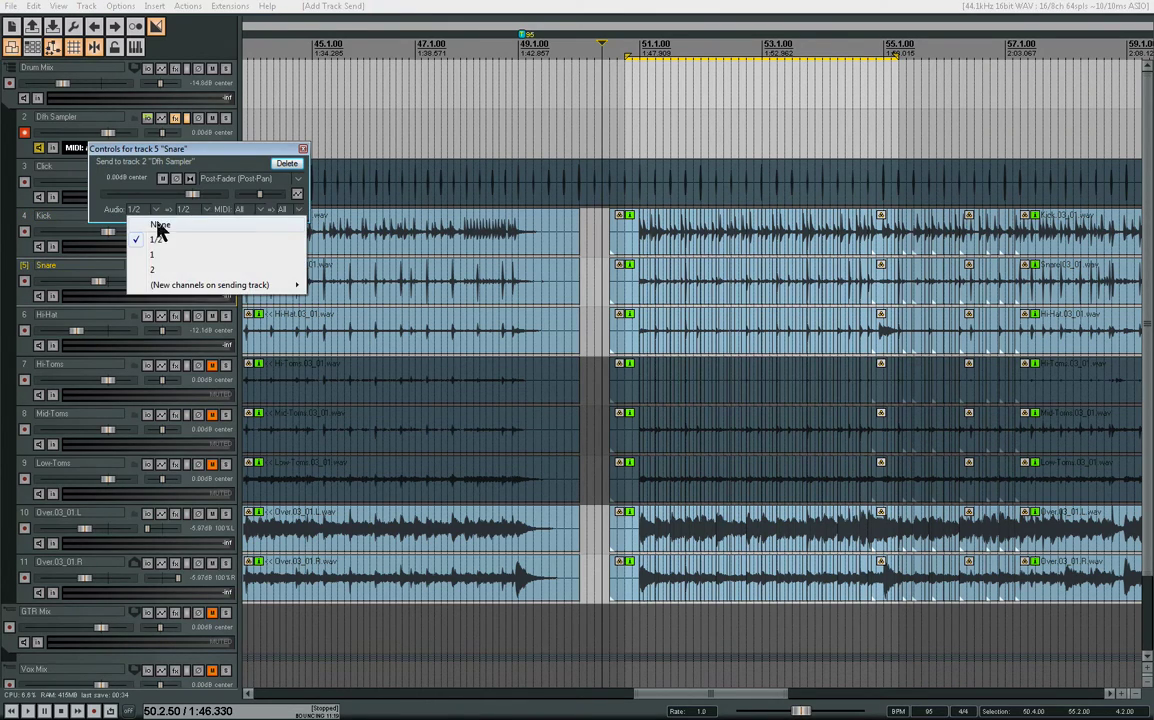
left_click(158, 227)
left_click(303, 148)
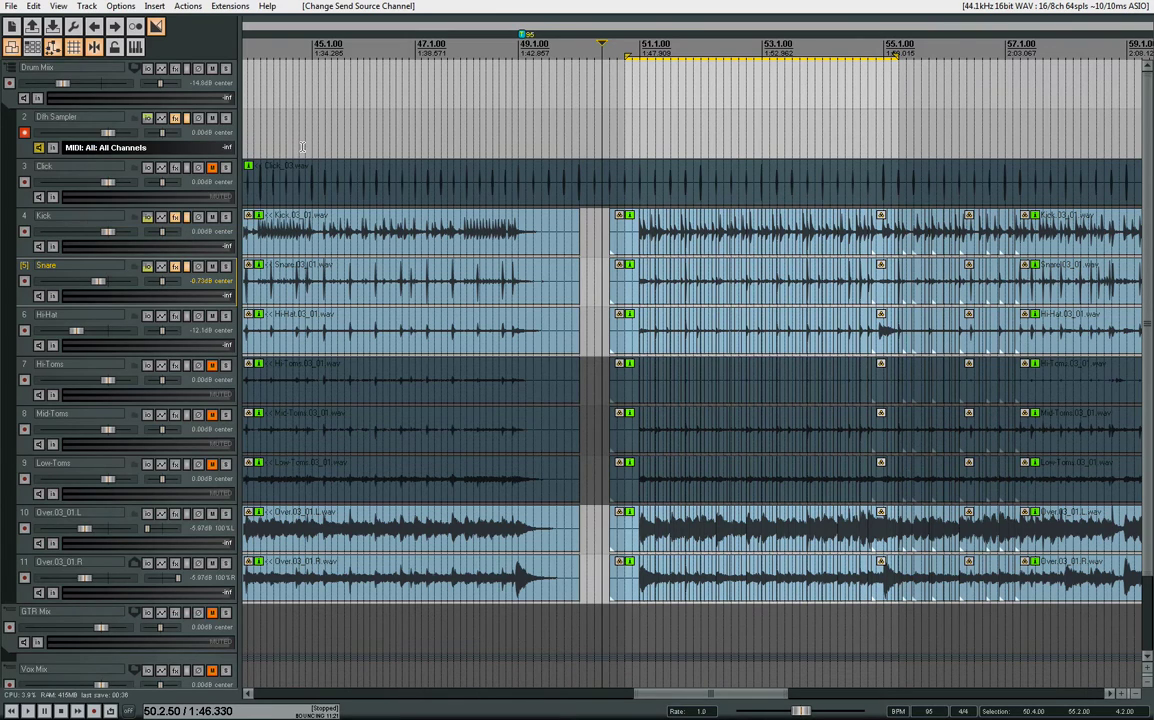
- Enable sending MIDI on open/close in the Snare track's ReaGate
left_click(175, 266)
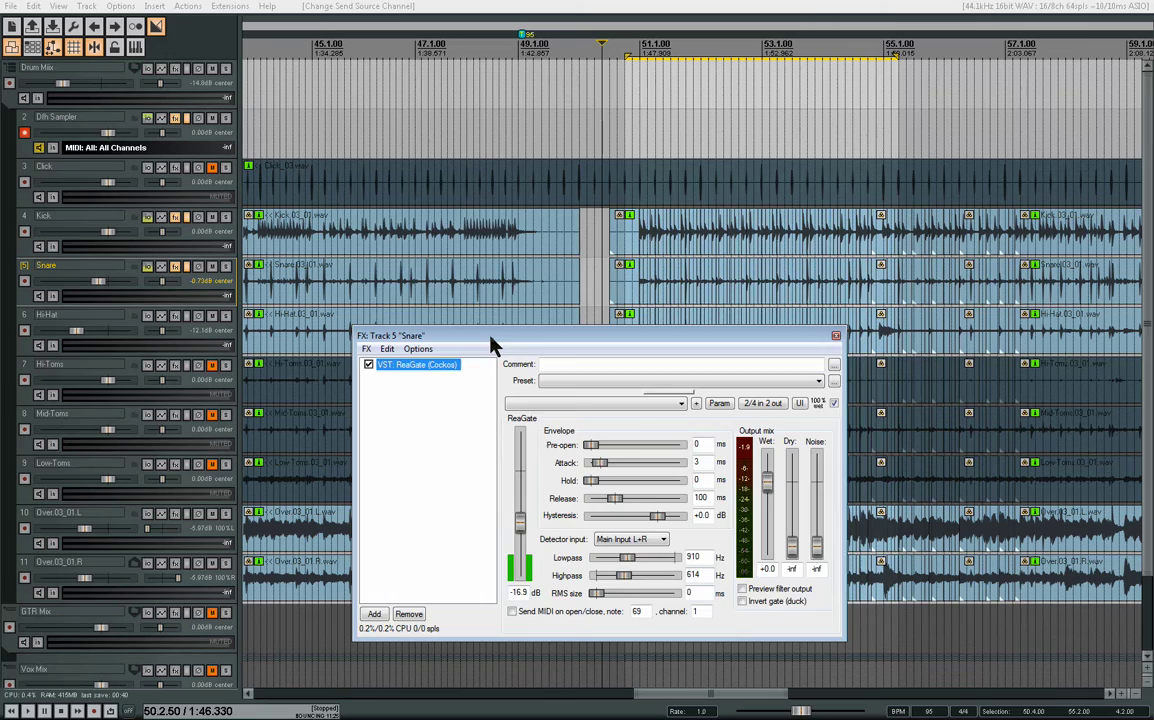
left_click_drag(489, 340, 478, 212)
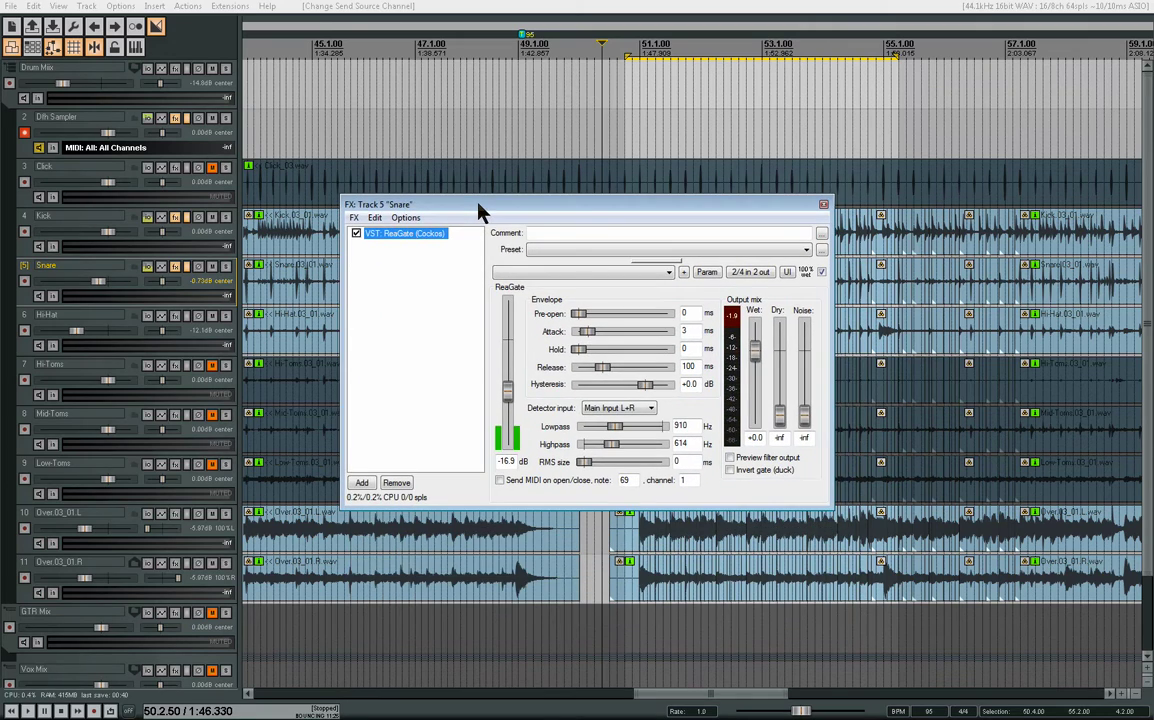
left_click(521, 479)
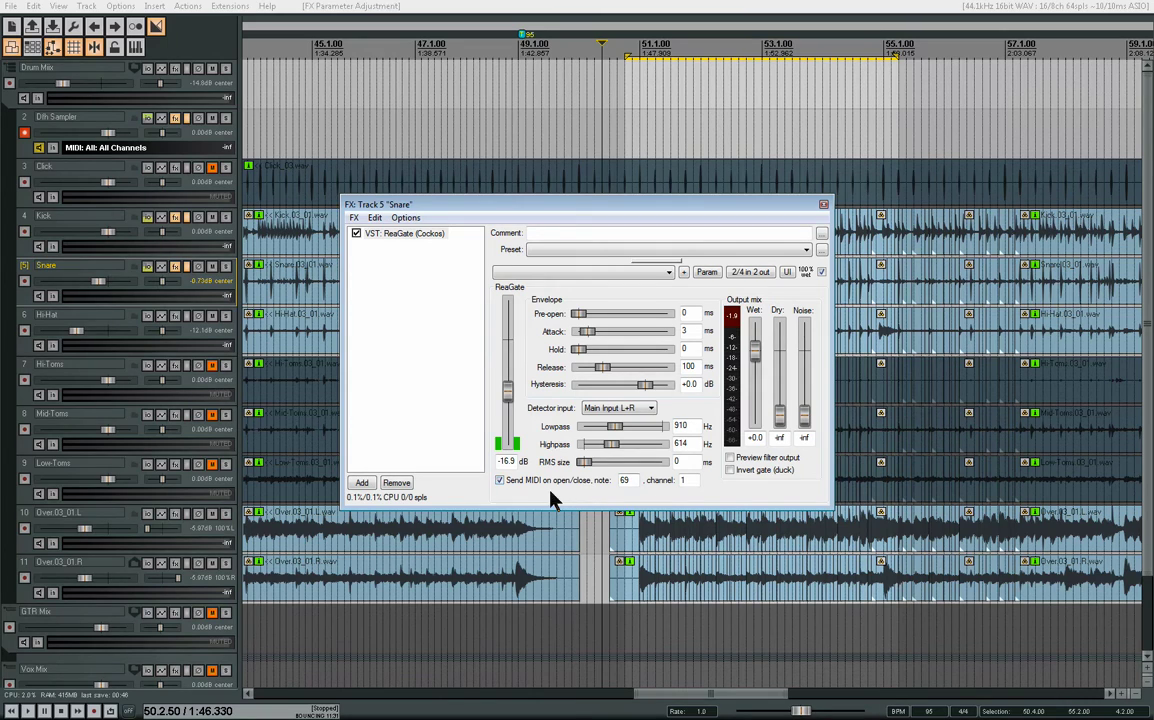
- Show the Dfh Sampler track's drum instrument and audition its snare and kick drums
left_click(192, 124)
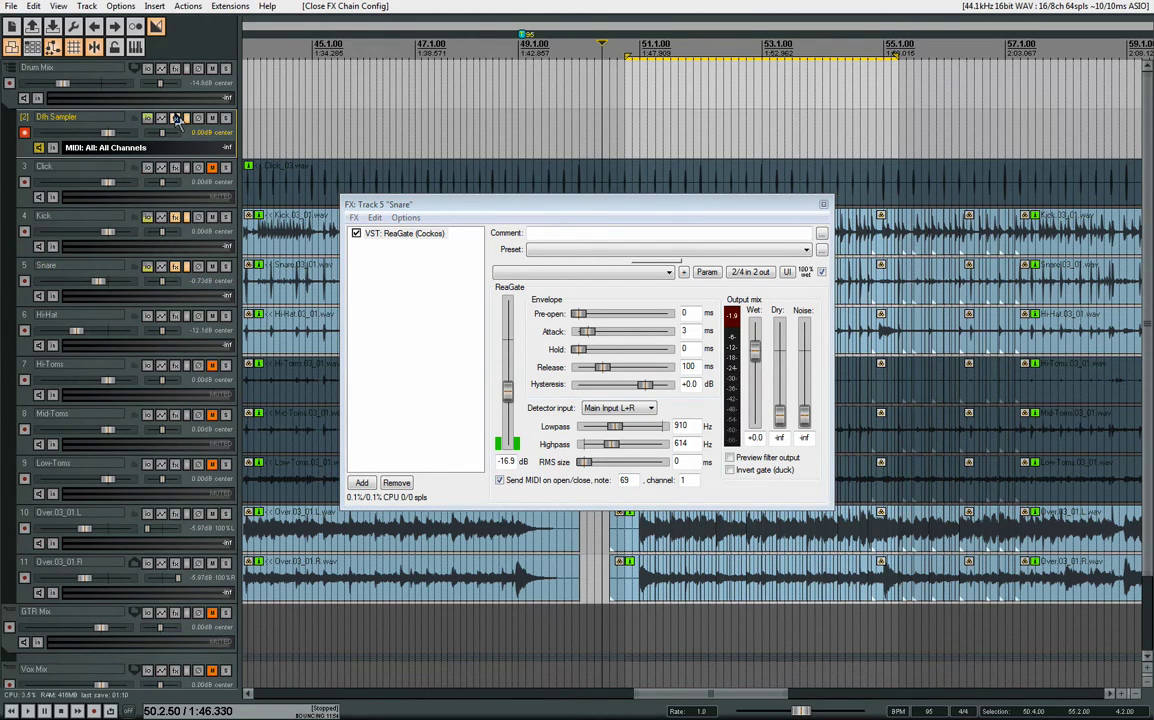
left_click(177, 119)
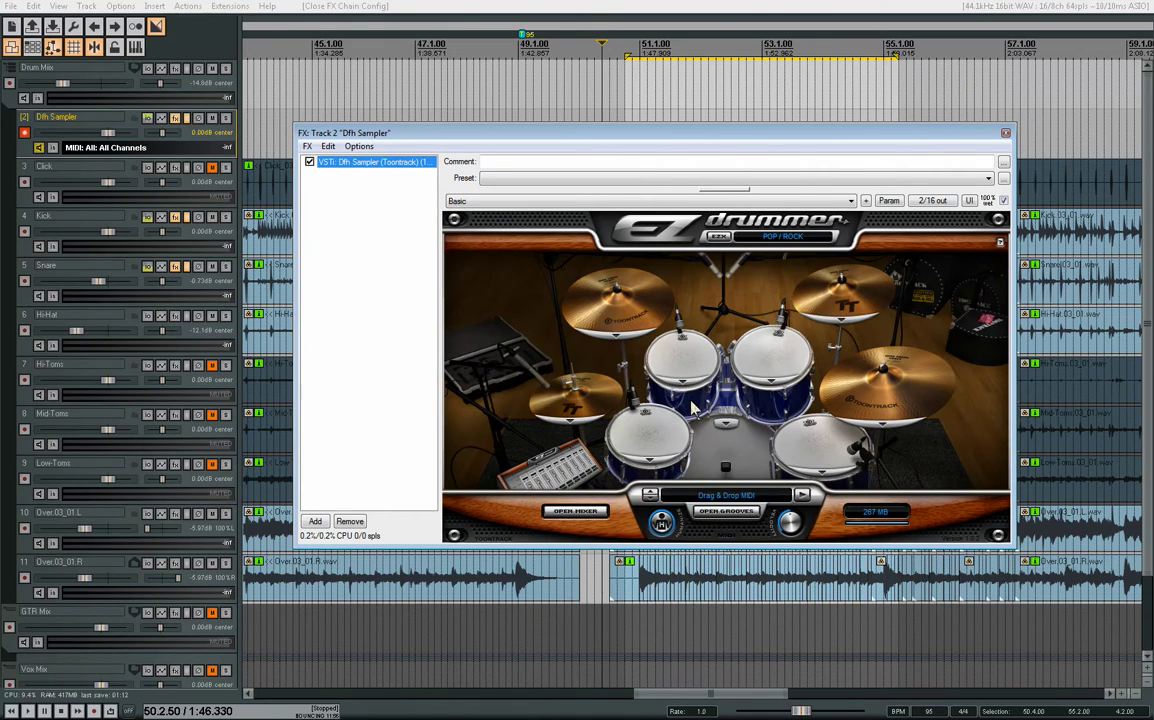
left_click(657, 433)
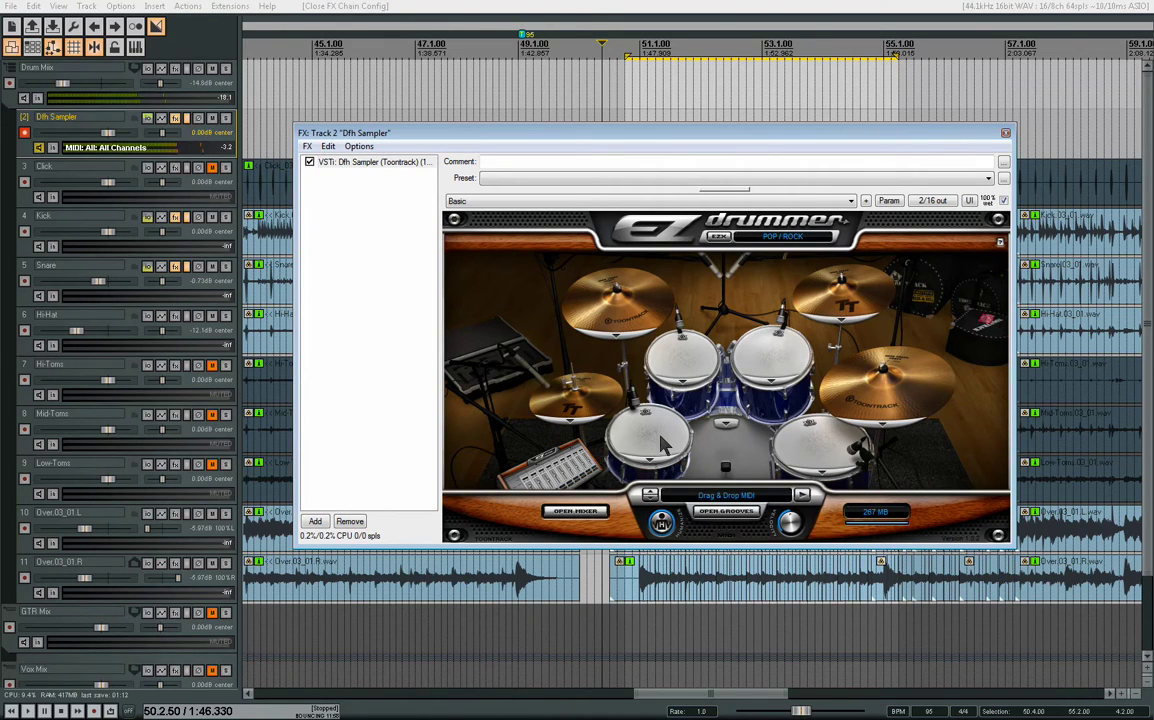
left_click(731, 445)
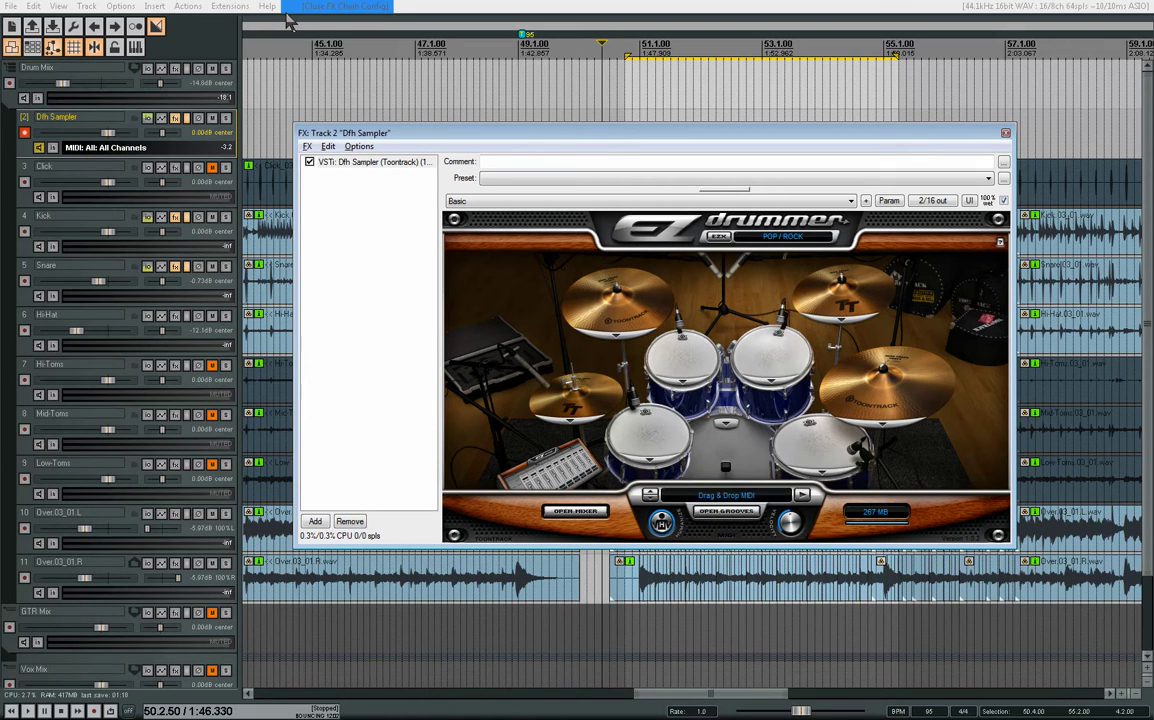
- Open the virtual MIDI keyboard below the drum kit, center it on C3, and play C2 to check the kick's note
key("alt+b")
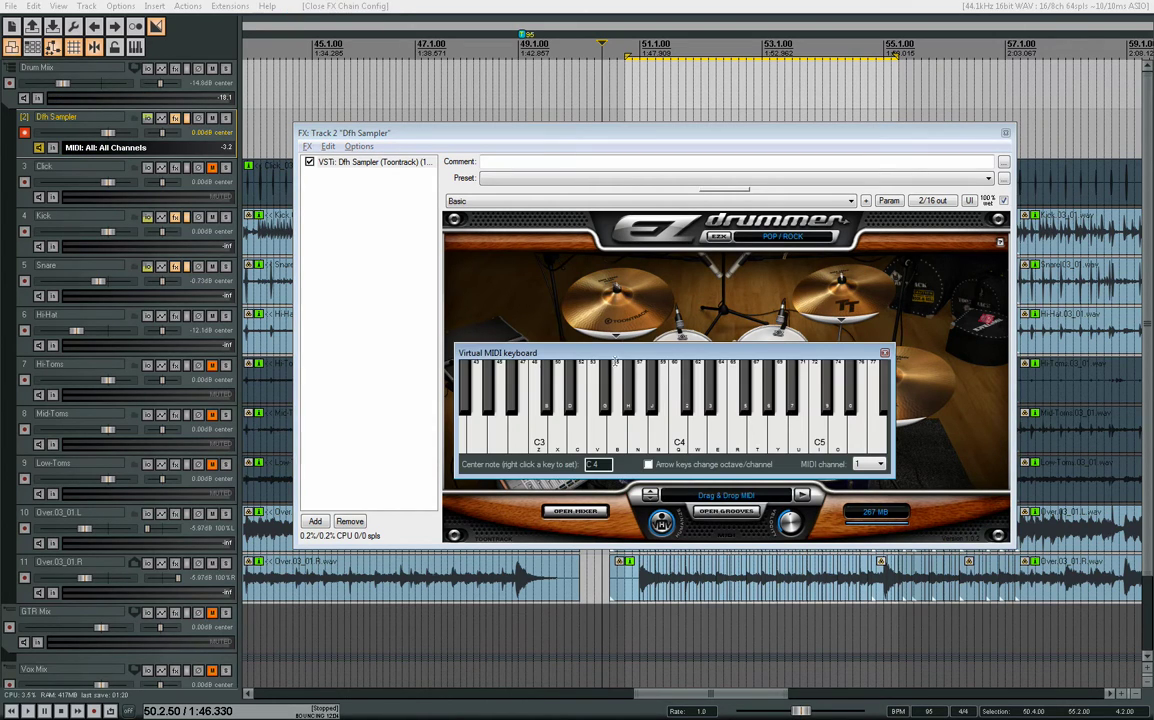
left_click_drag(555, 320, 663, 522)
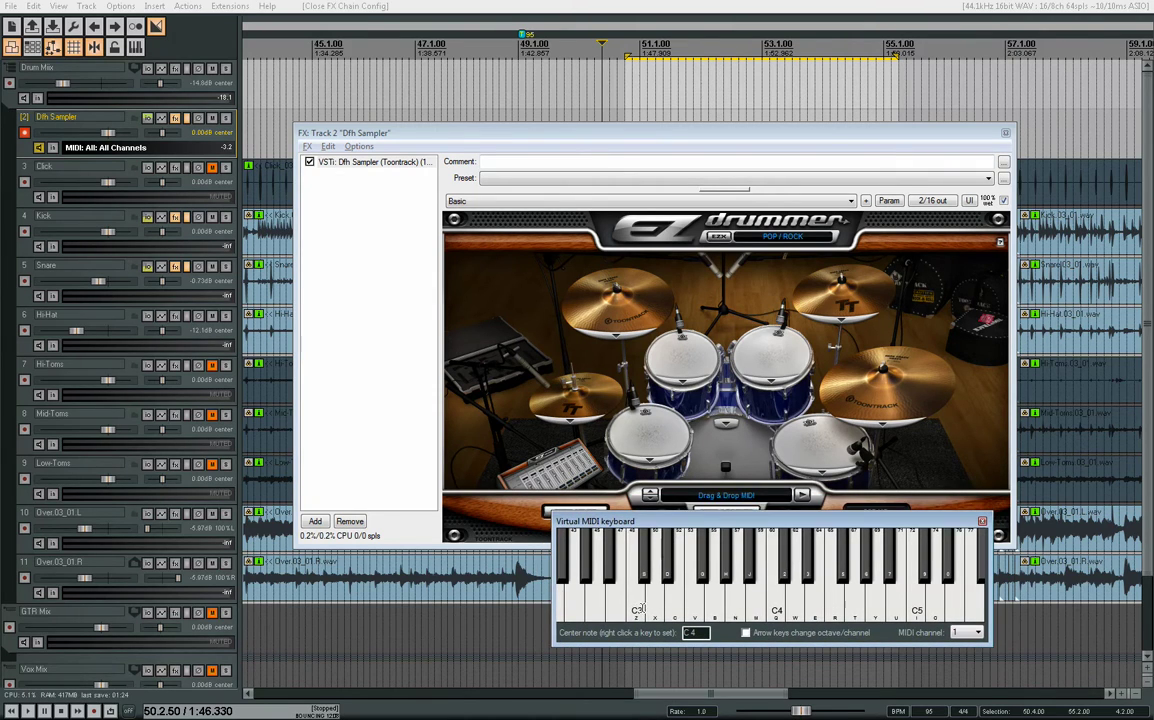
left_click(640, 610)
left_click(634, 612)
left_click(634, 612)
left_click(634, 613)
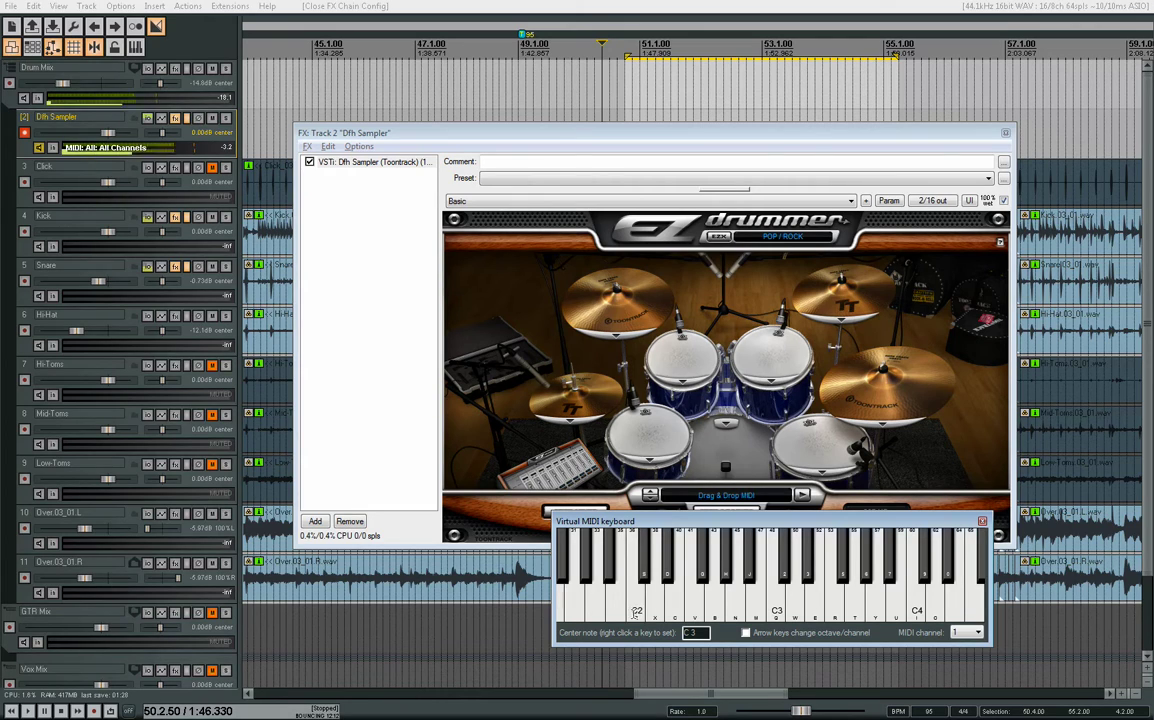
left_click(634, 612)
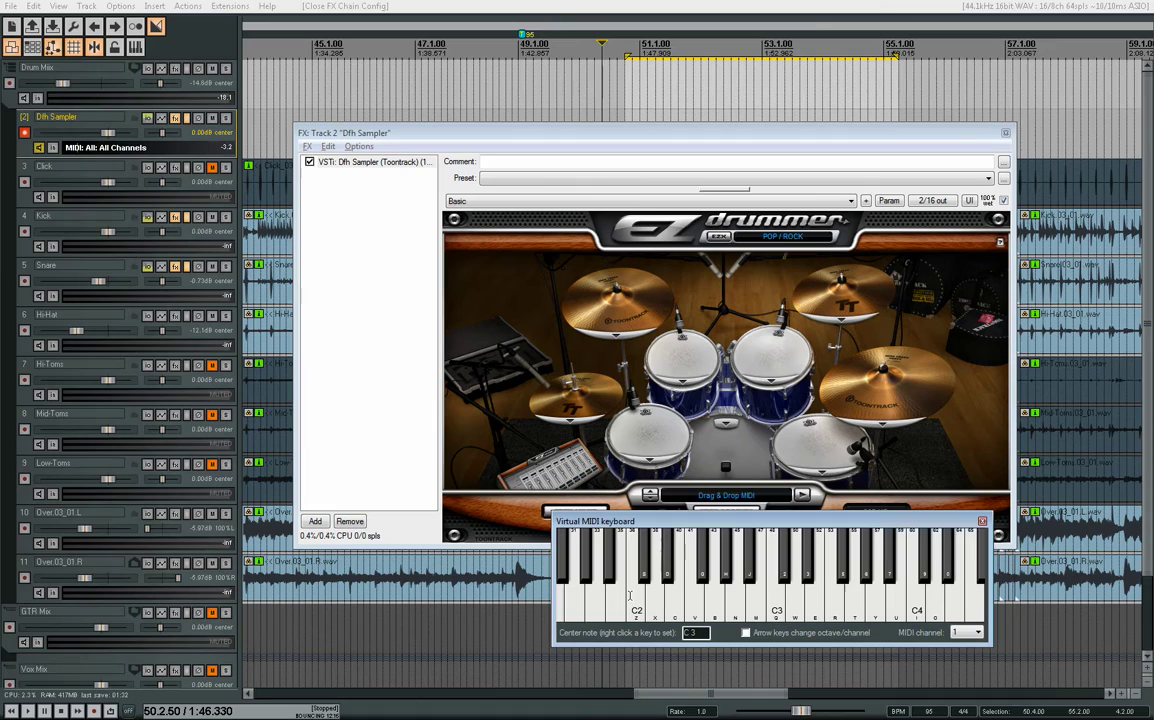
- Play D2 on the virtual keyboard to check the snare's note, and close the keyboard and the Dfh Sampler window
left_click(635, 602)
right_click(655, 607)
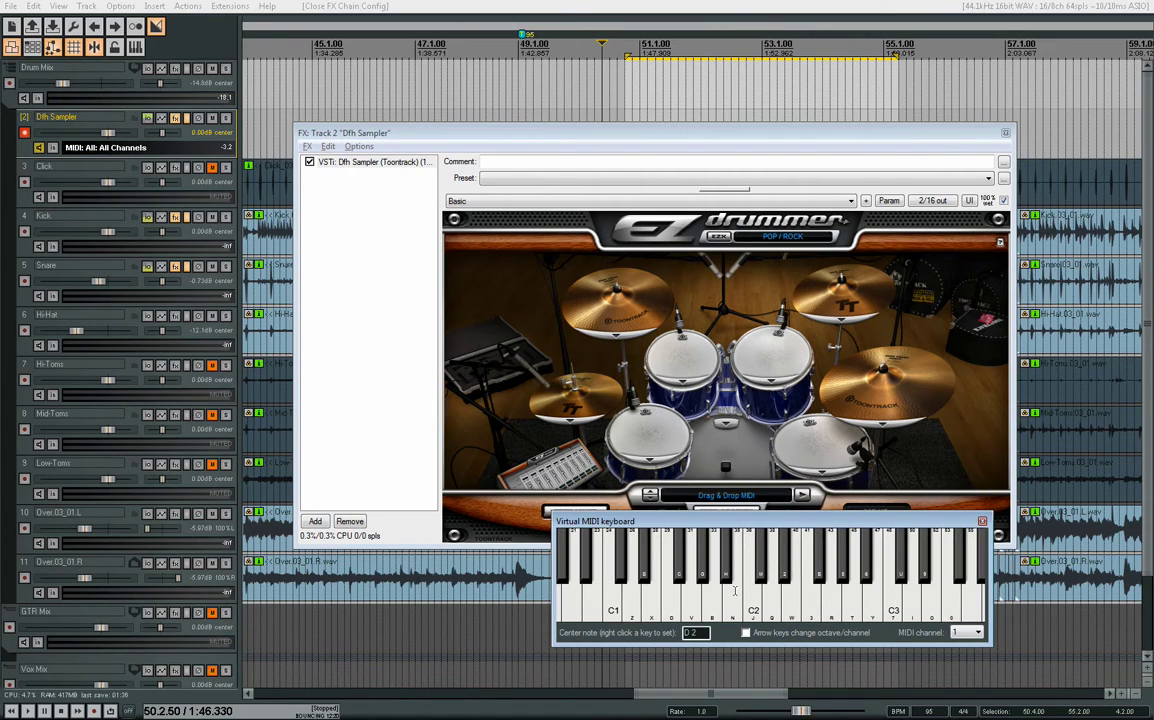
right_click(893, 608)
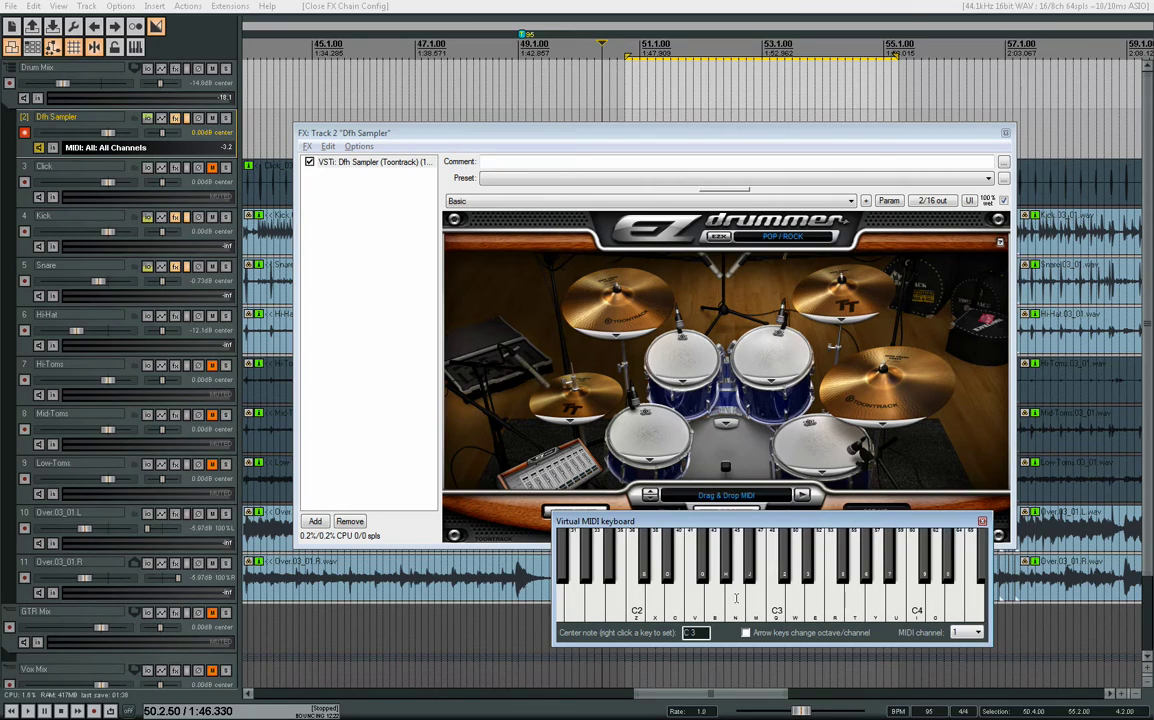
left_click(658, 607)
left_click(983, 522)
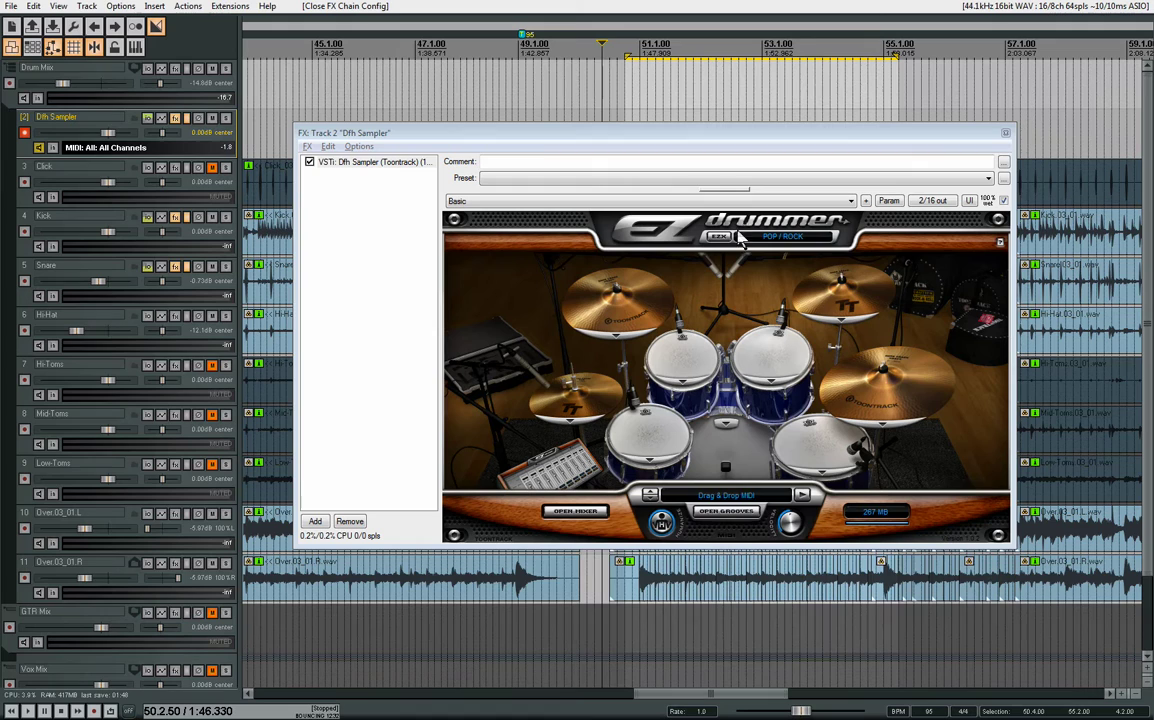
left_click(1005, 133)
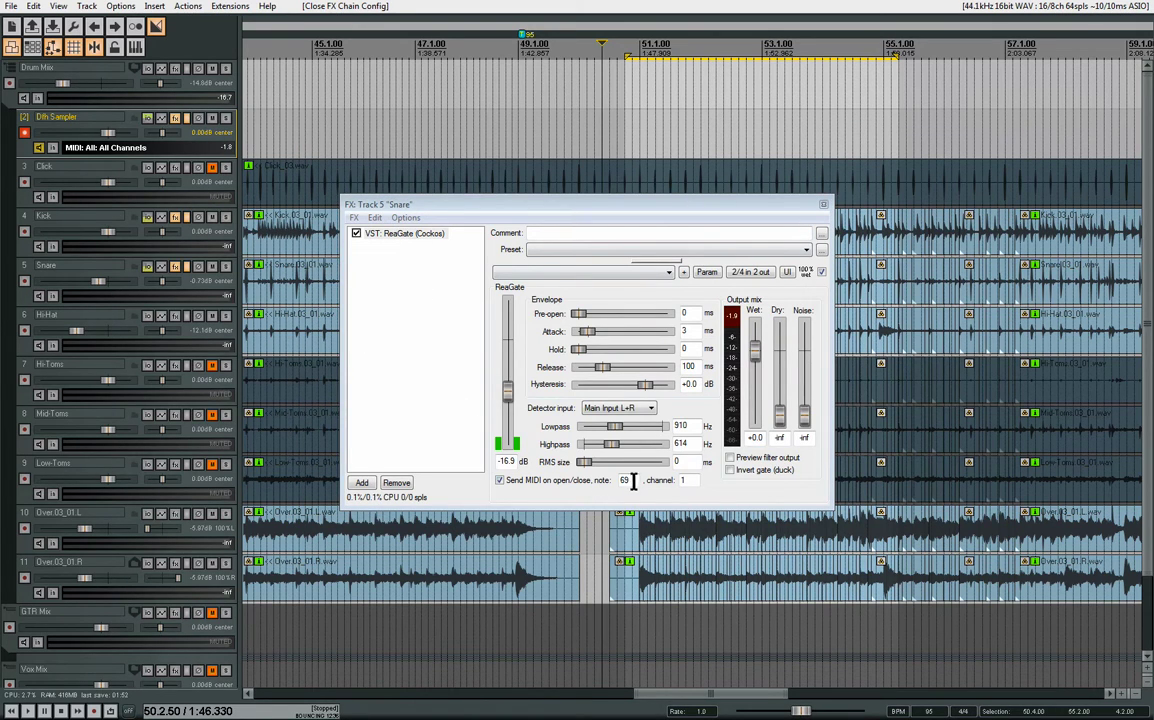
- Set the Snare gate's MIDI note to 38 and close its effect window
left_click_drag(634, 482, 530, 486)
type("3")
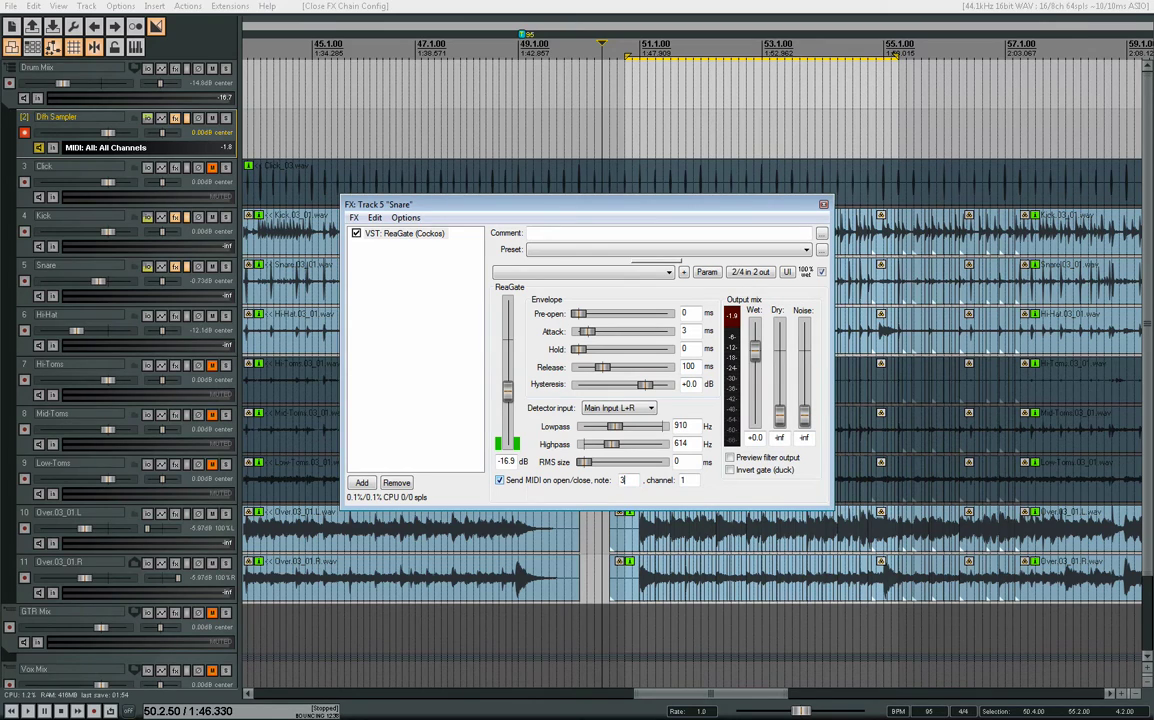
type("8")
left_click(822, 203)
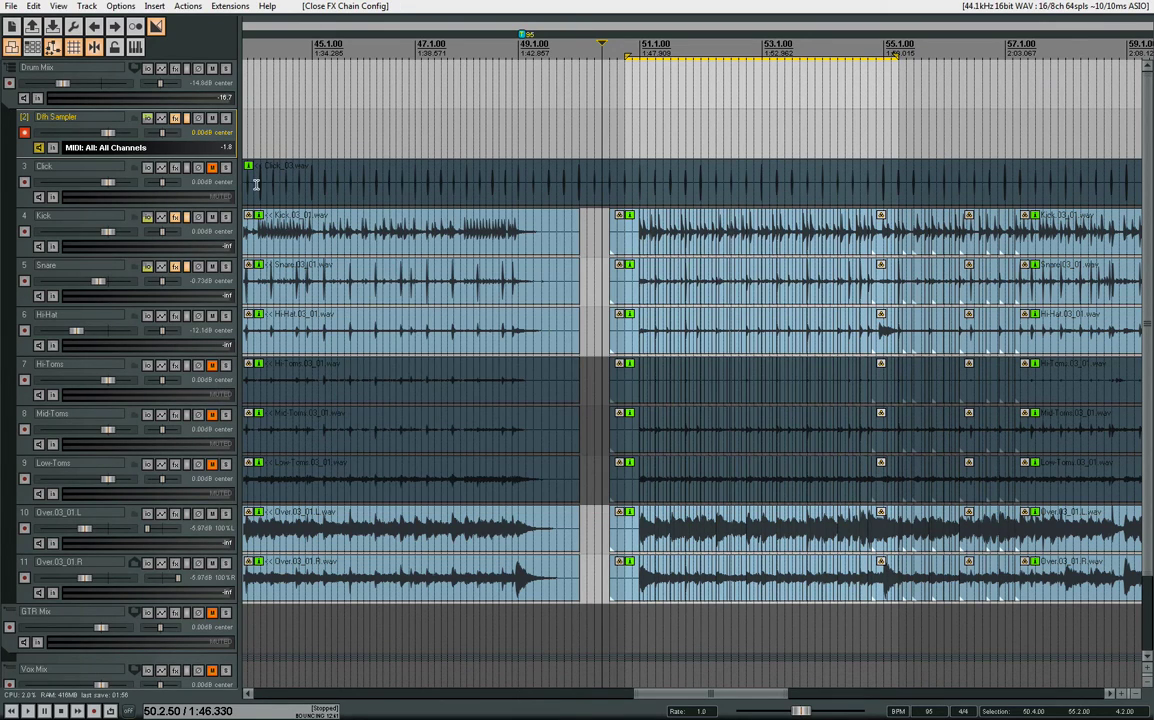
- Enable sending MIDI on open/close in the Kick track's ReaGate and set its note to 36
left_click(175, 218)
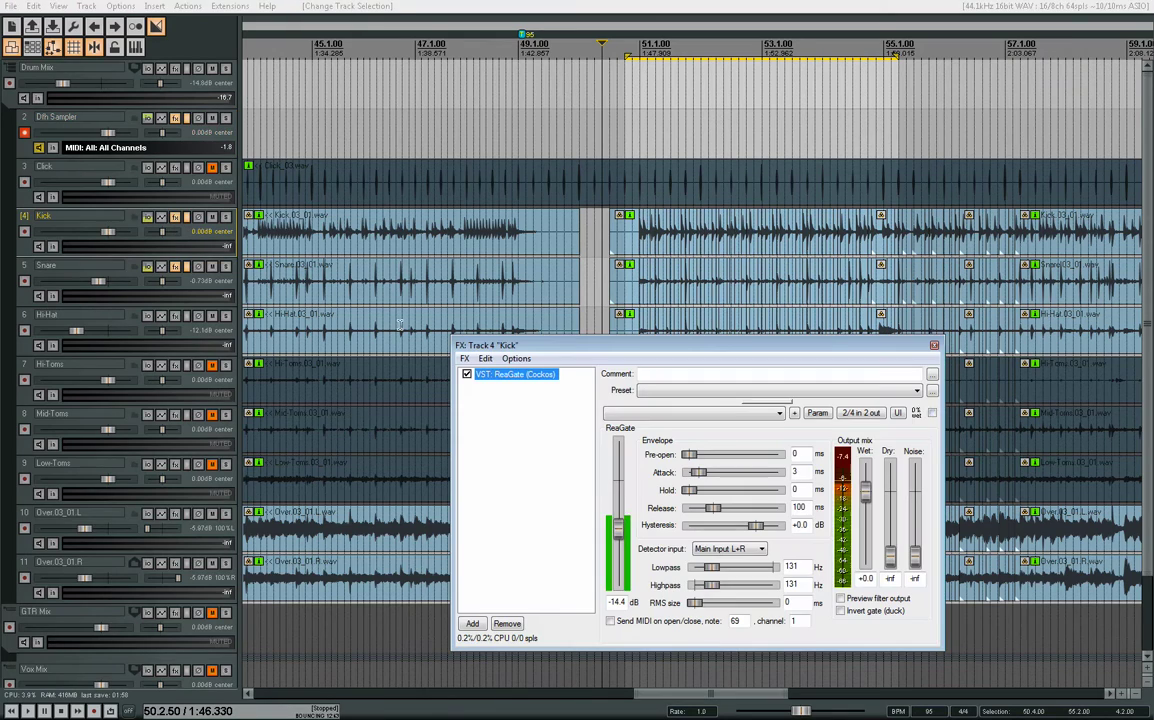
left_click(686, 622)
left_click_drag(742, 621, 693, 635)
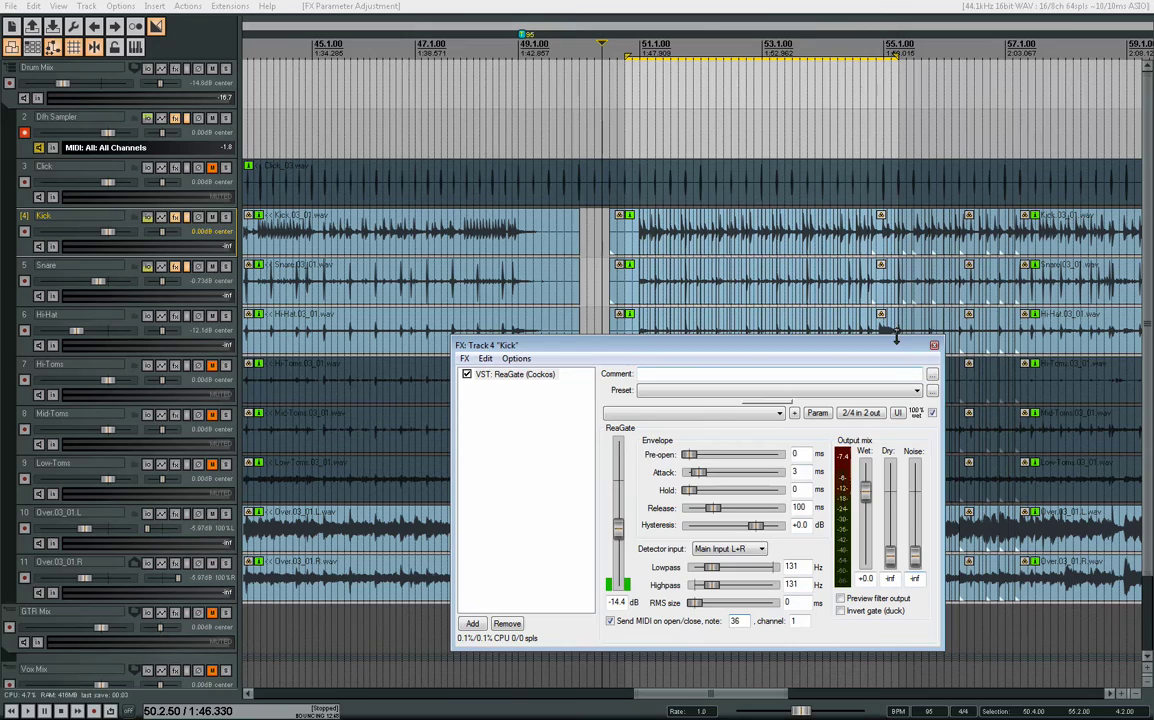
- Close the Kick's effect window, turn off the Kick track's parent send, and verify its routing to the Dfh Sampler
left_click(934, 345)
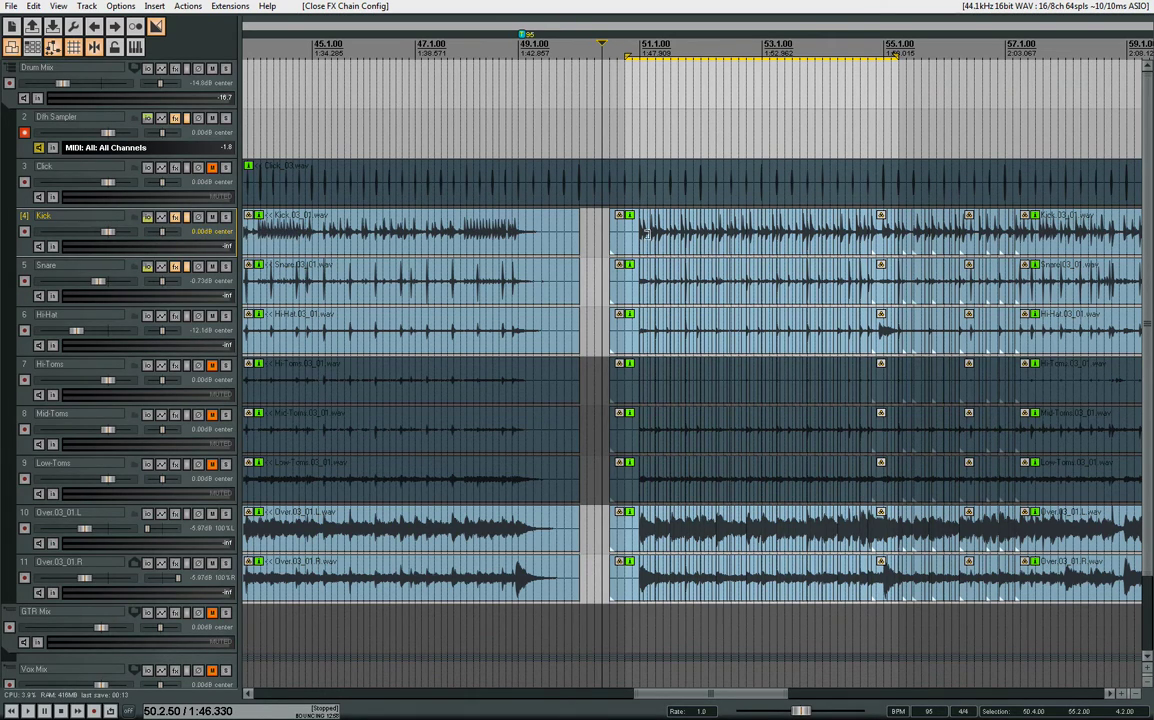
left_click(146, 220)
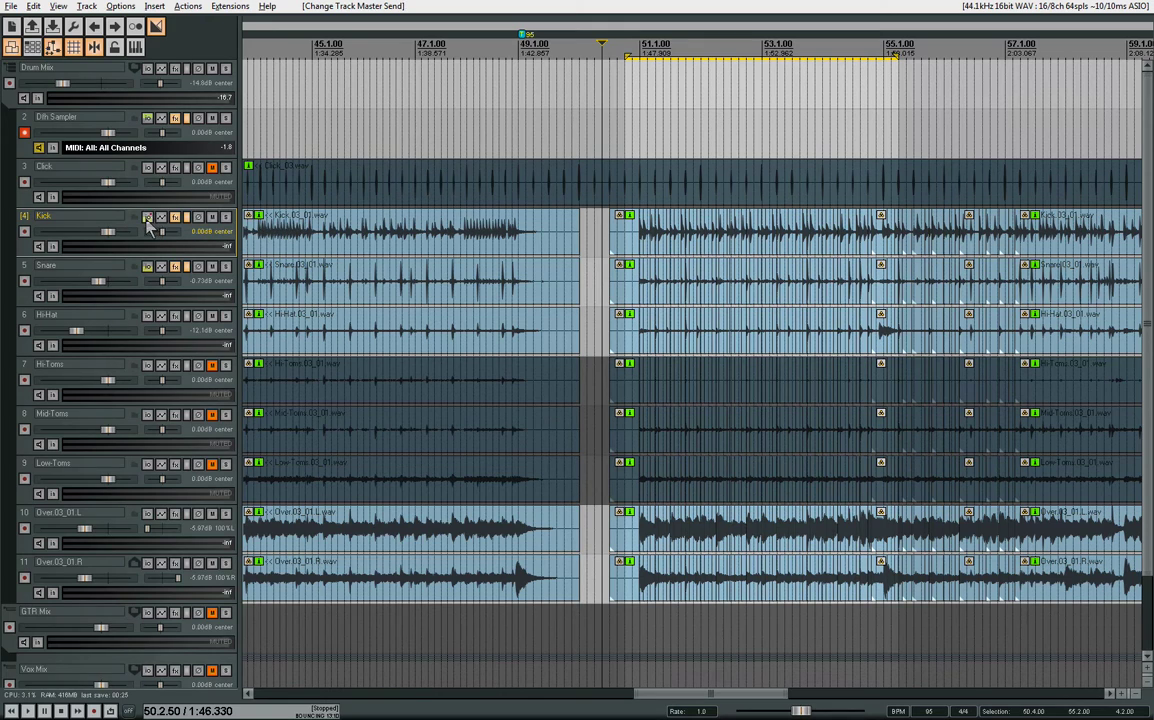
right_click(149, 220)
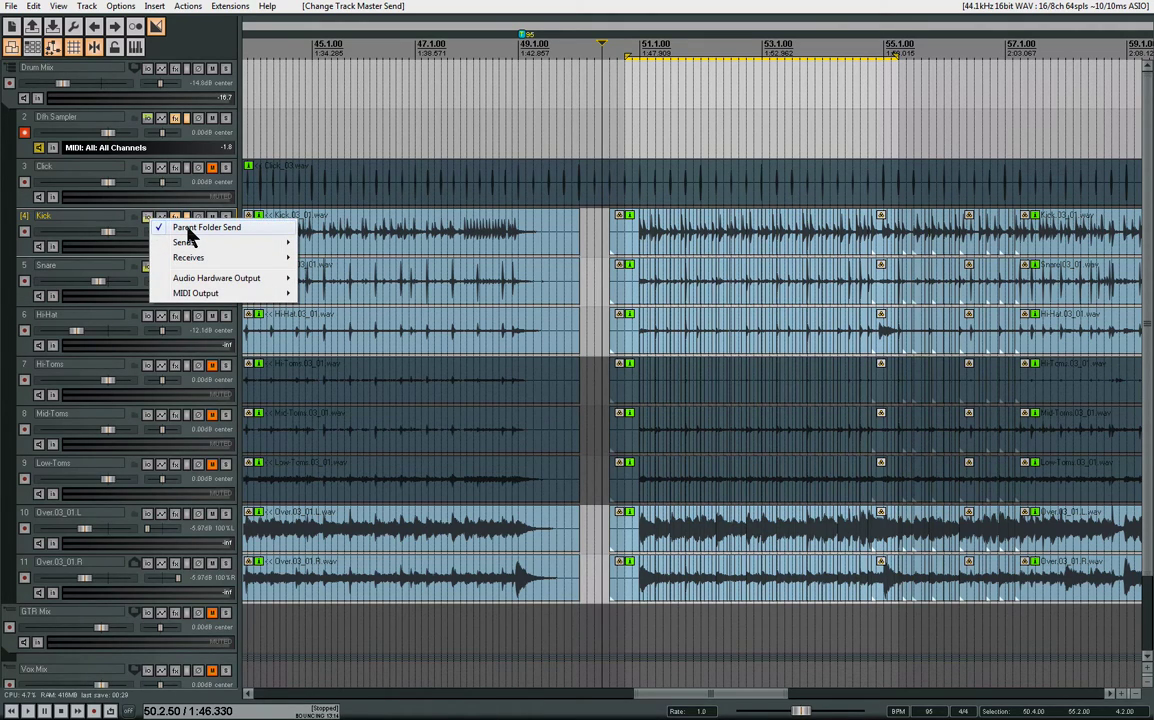
left_click(191, 229)
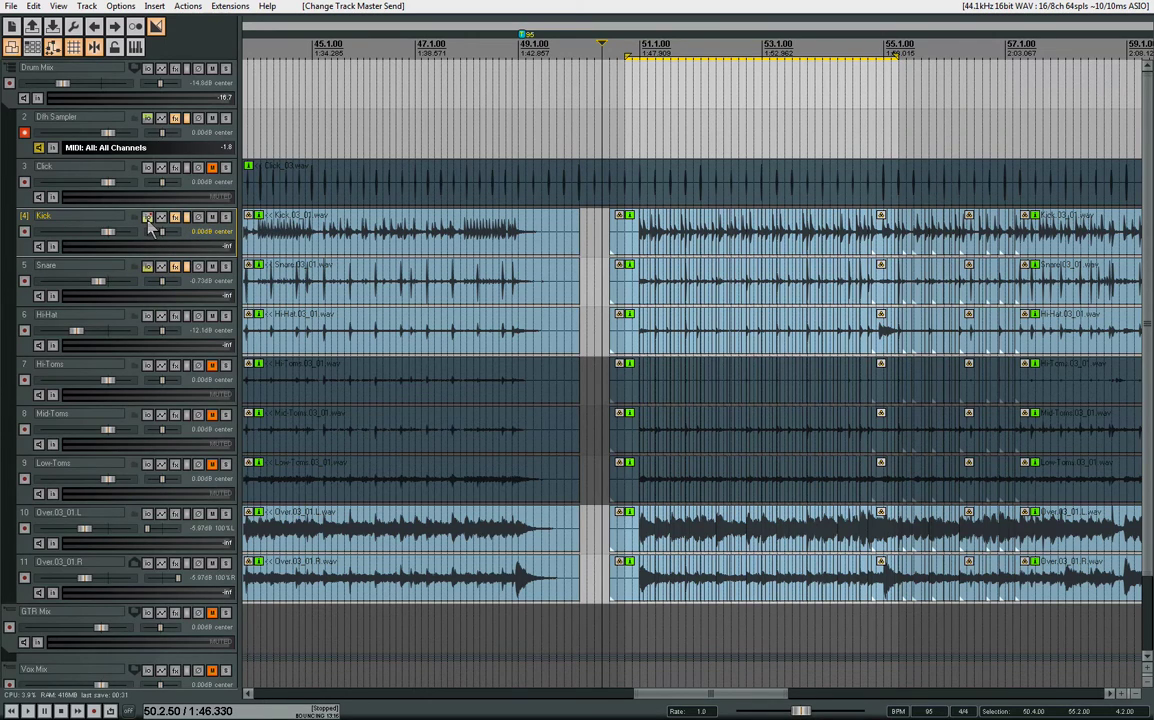
right_click(149, 219)
left_click(166, 228)
left_click(149, 223)
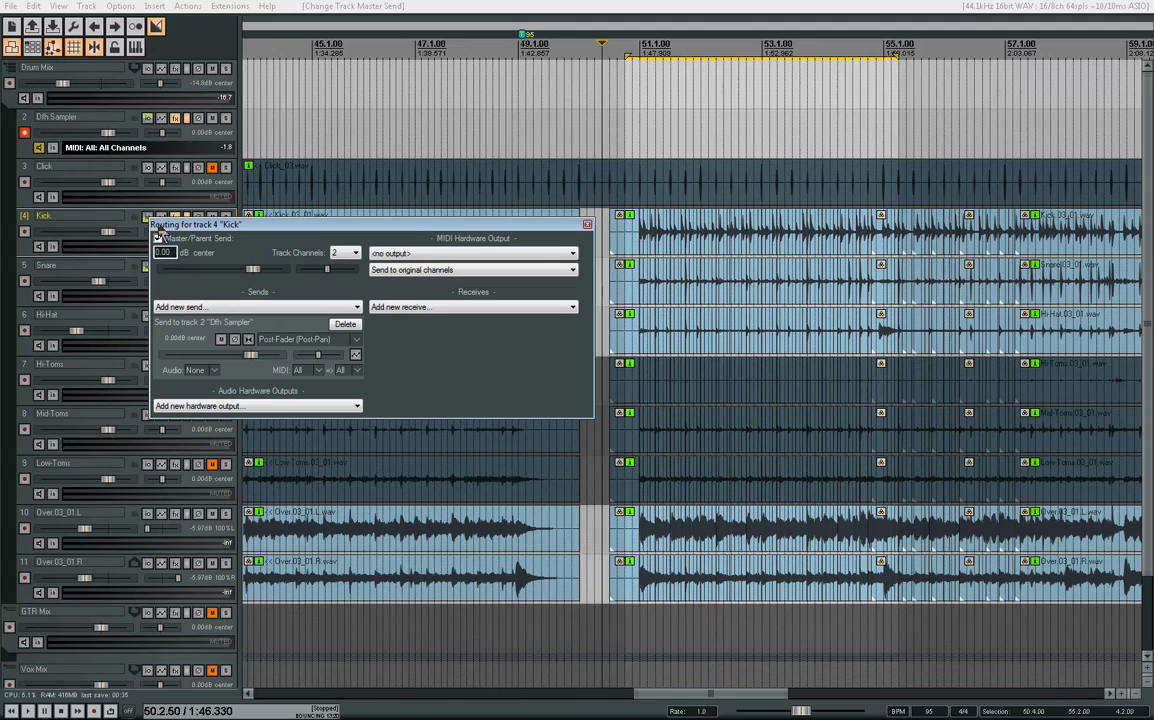
left_click(589, 224)
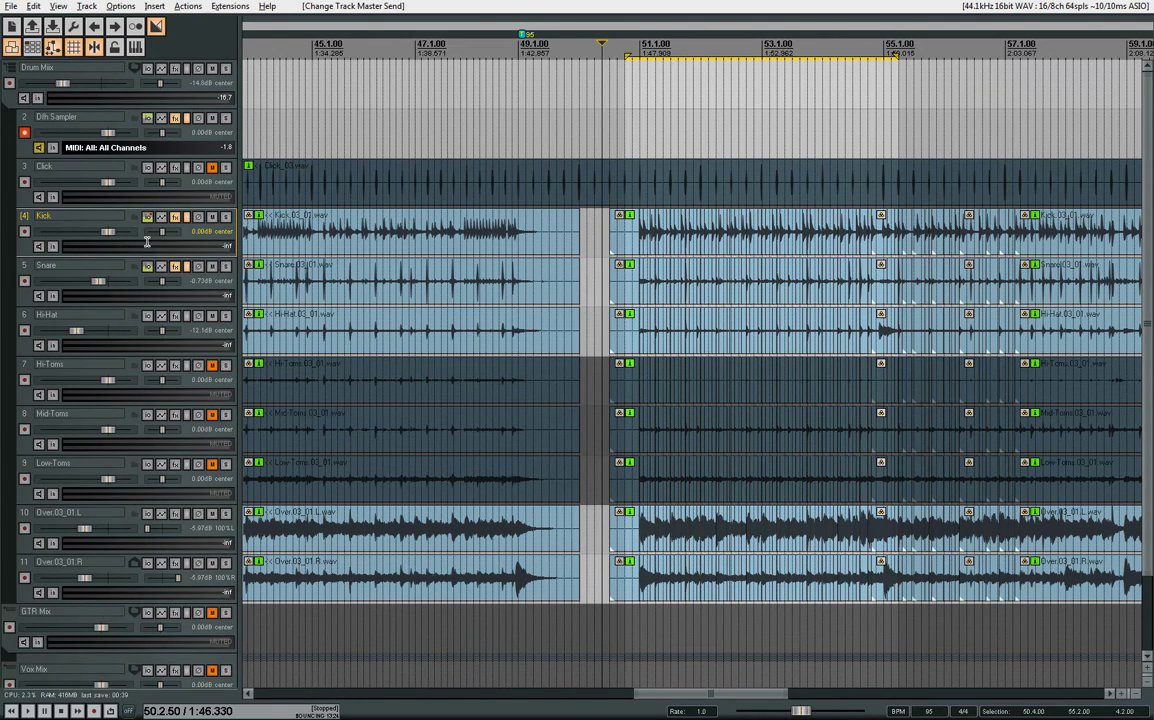
- Play the selected passage to audition the sampled kick and snare with the rest of the drums
left_click(155, 277)
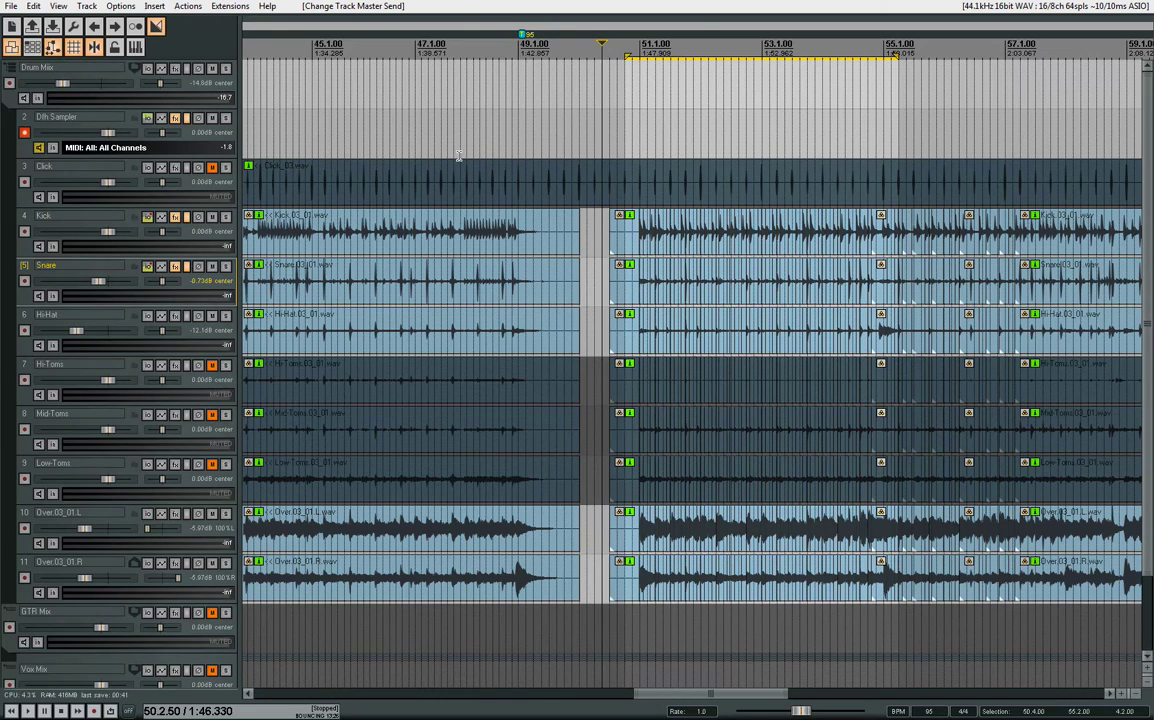
left_click_drag(627, 50, 626, 49)
key("space")
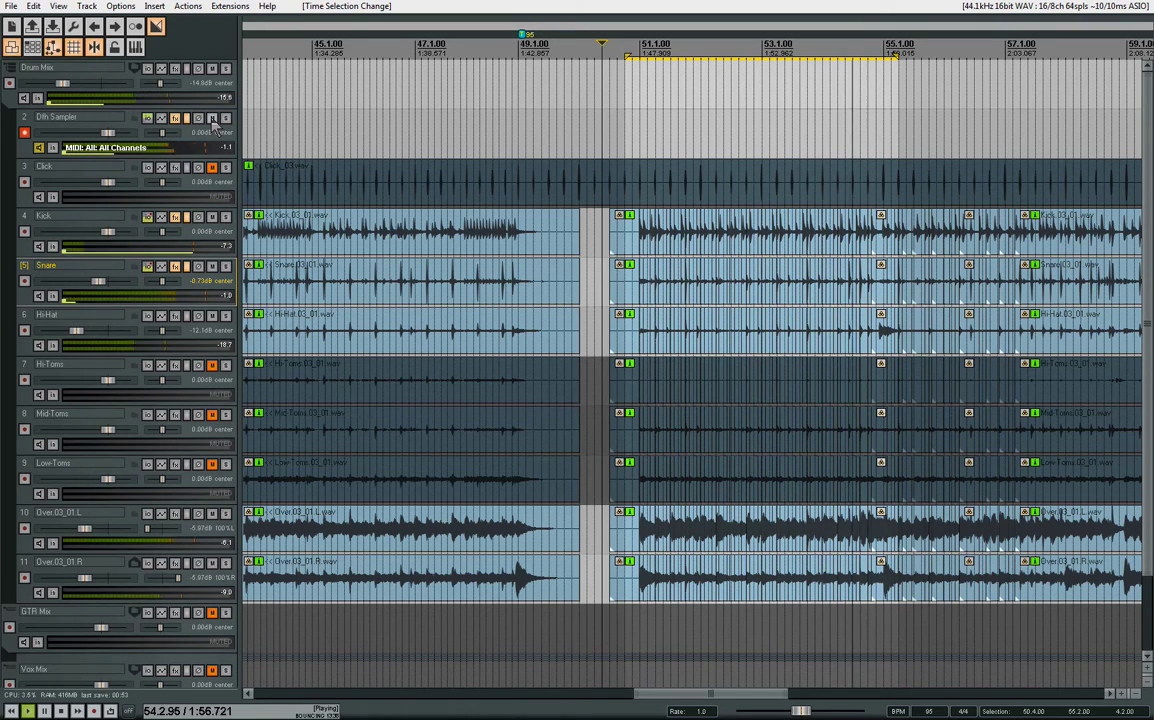
key("space")
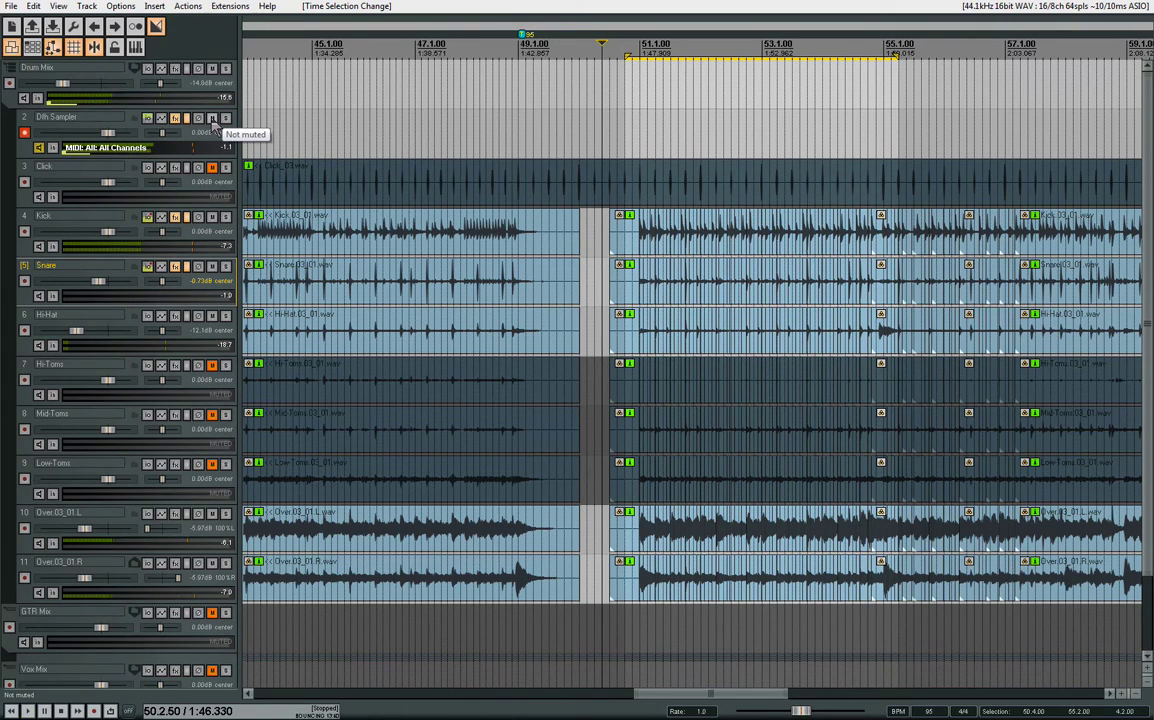
- Compare the original drums with the Dfh Sampler muted, and replay the passage with the Kick and Snare effects active again
left_click(213, 126)
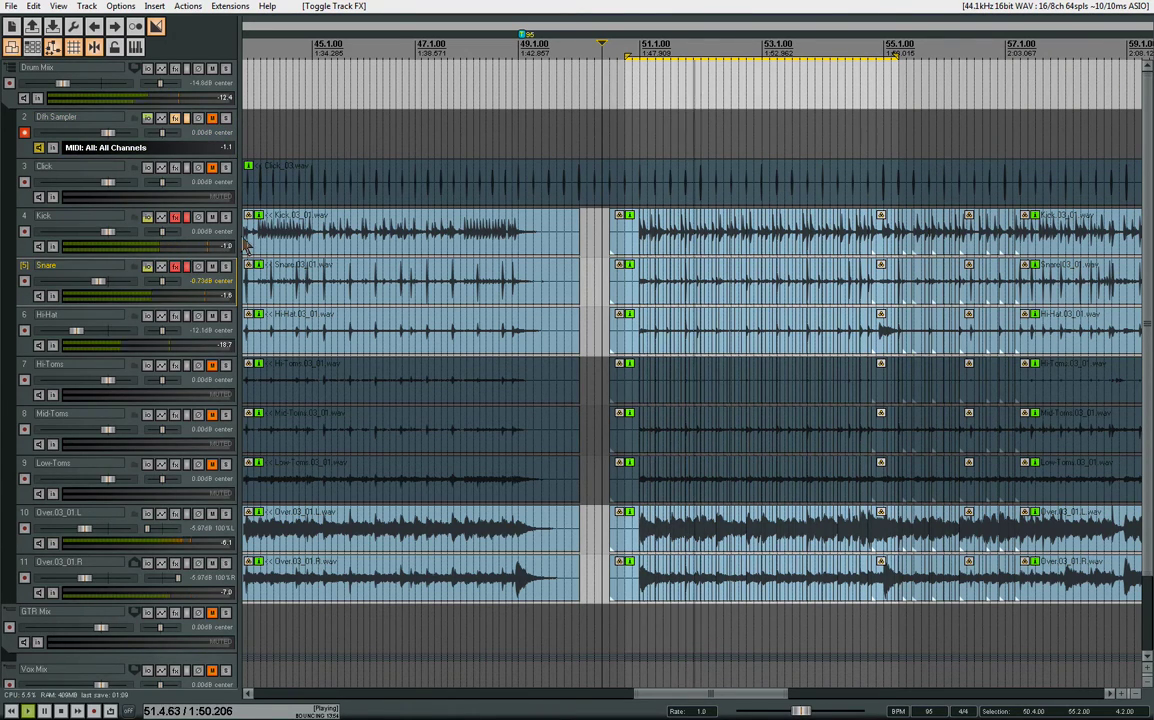
key("space")
left_click(187, 218)
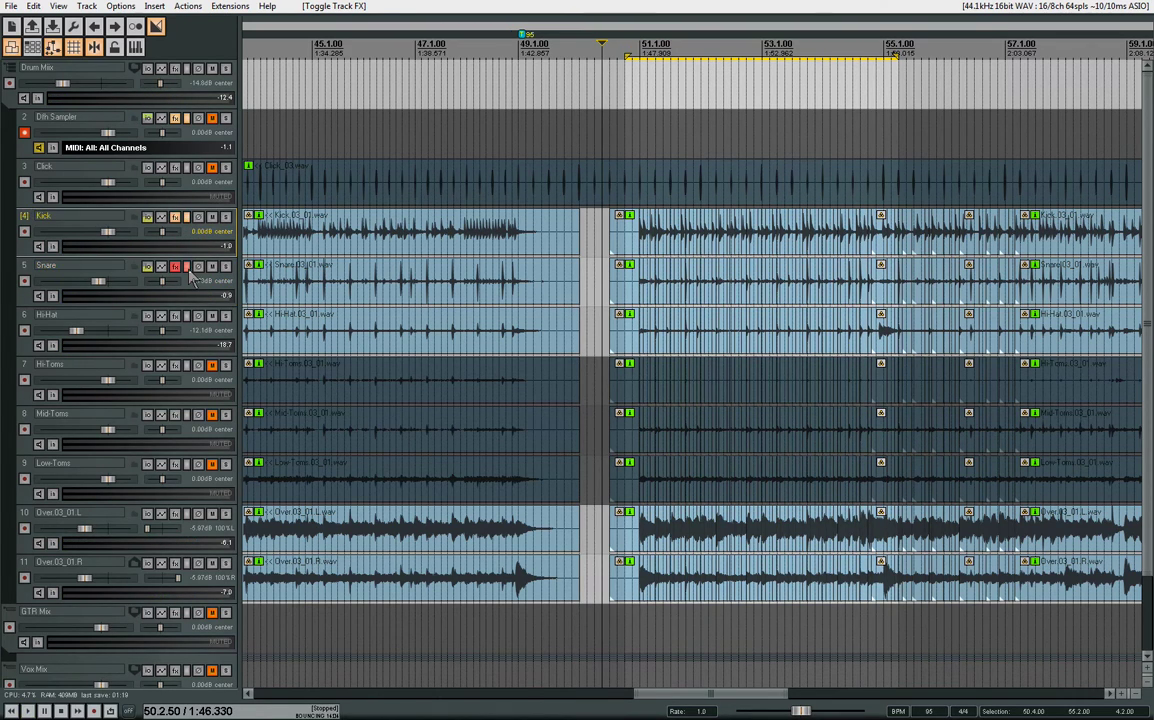
left_click(187, 268)
key("space")
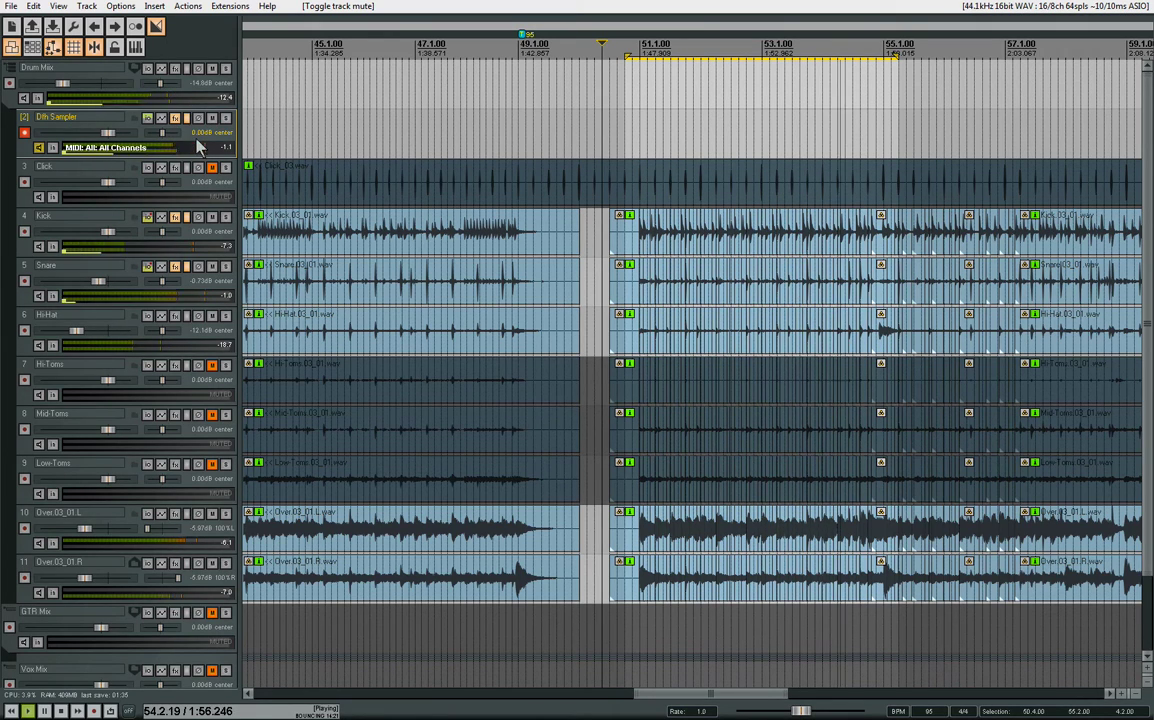
key("space")
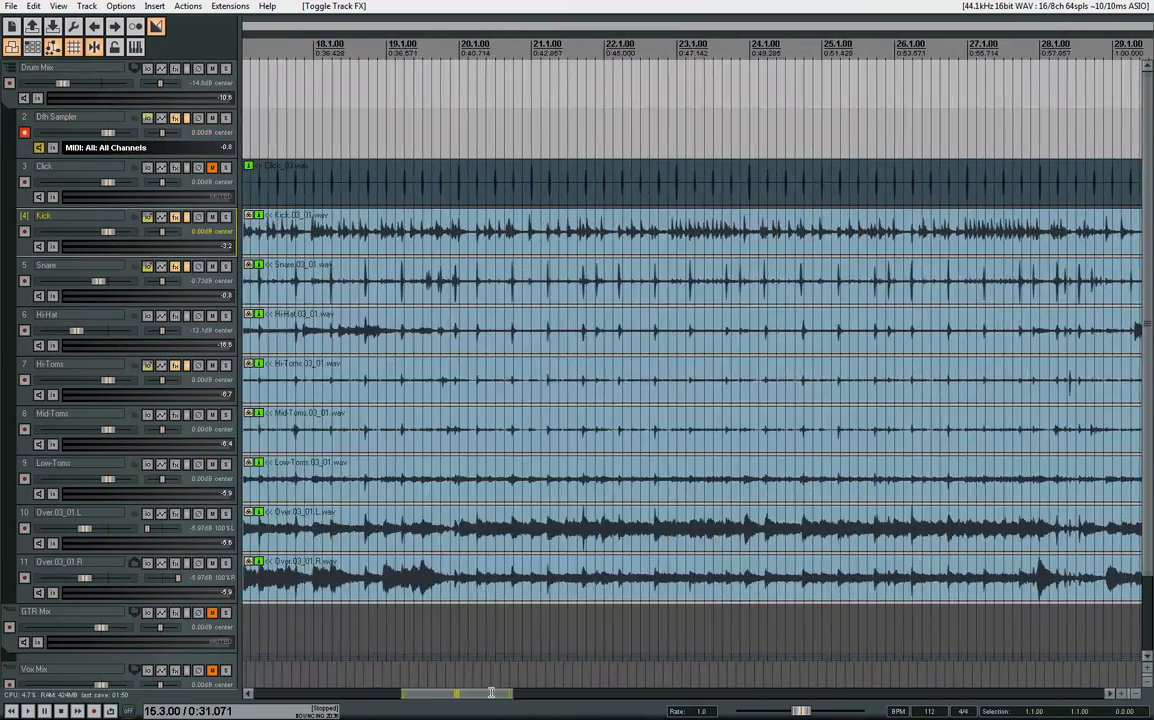
- Play the drums from just before bar 51 and again from bar 59 to audition the triggered samples
left_click_drag(489, 694, 767, 698)
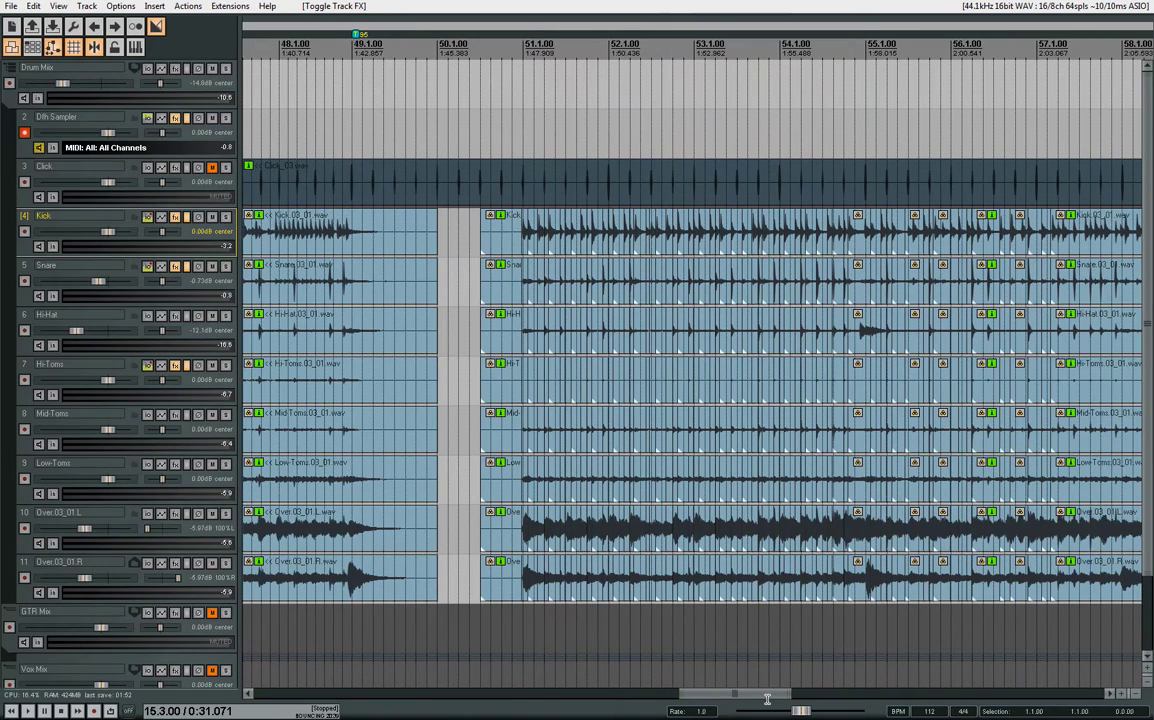
left_click(512, 51)
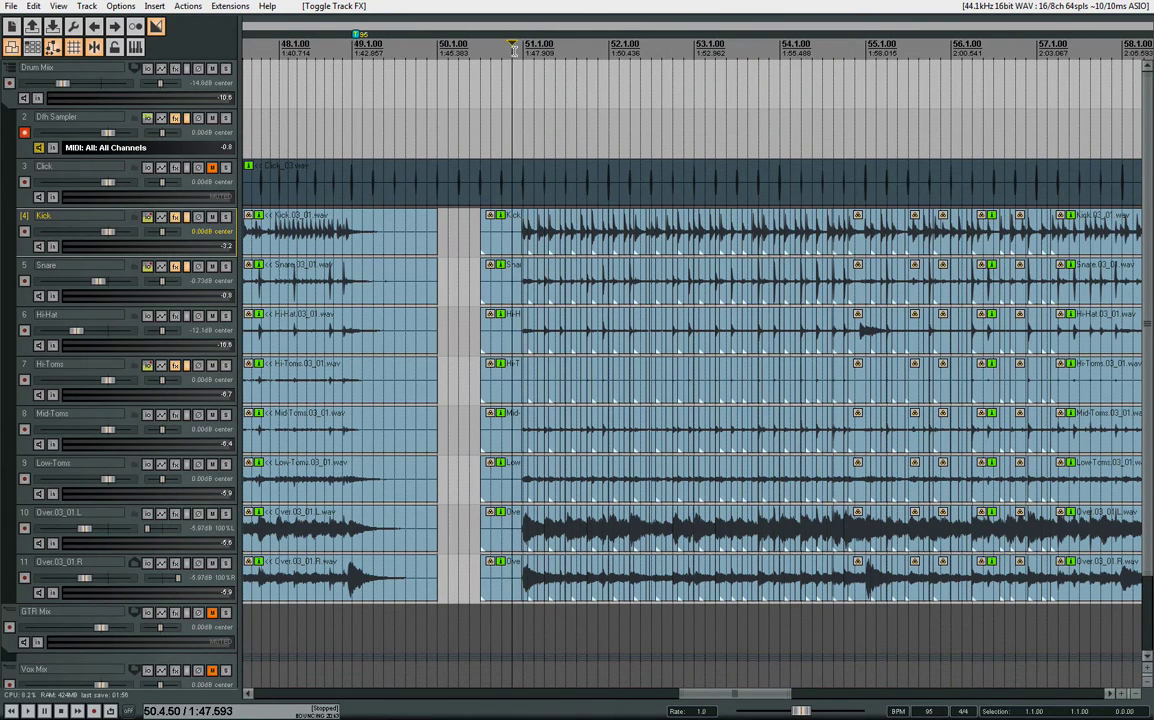
key("space")
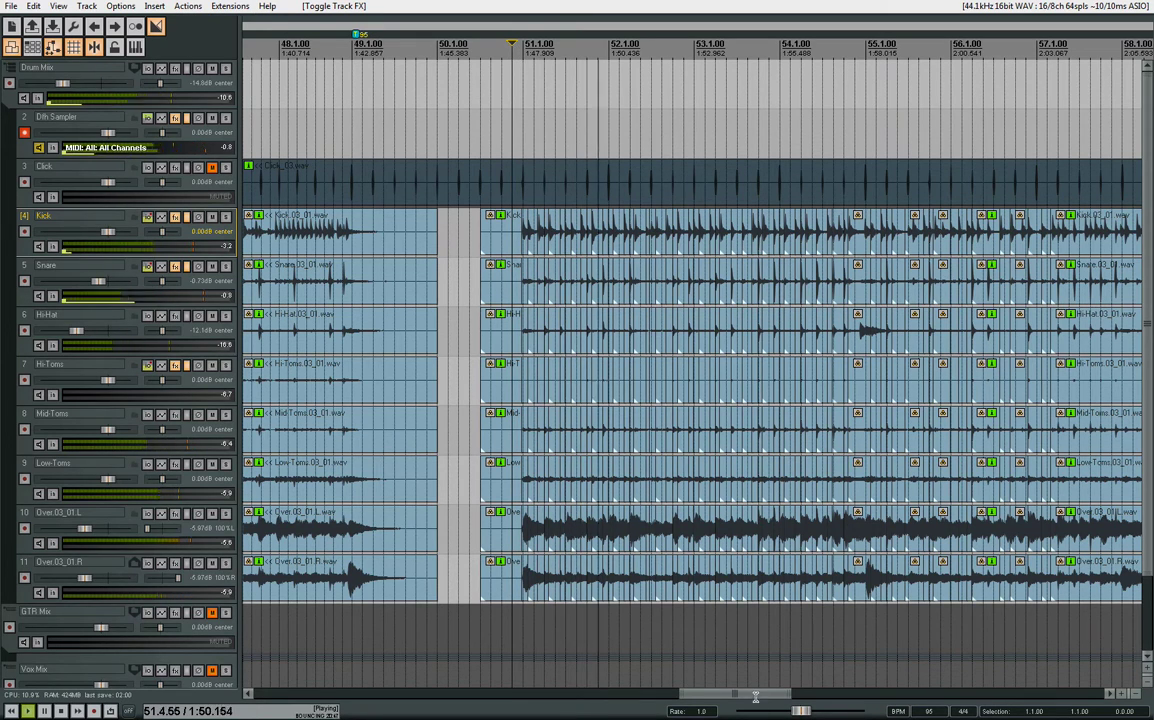
left_click_drag(755, 693, 860, 710)
key("space")
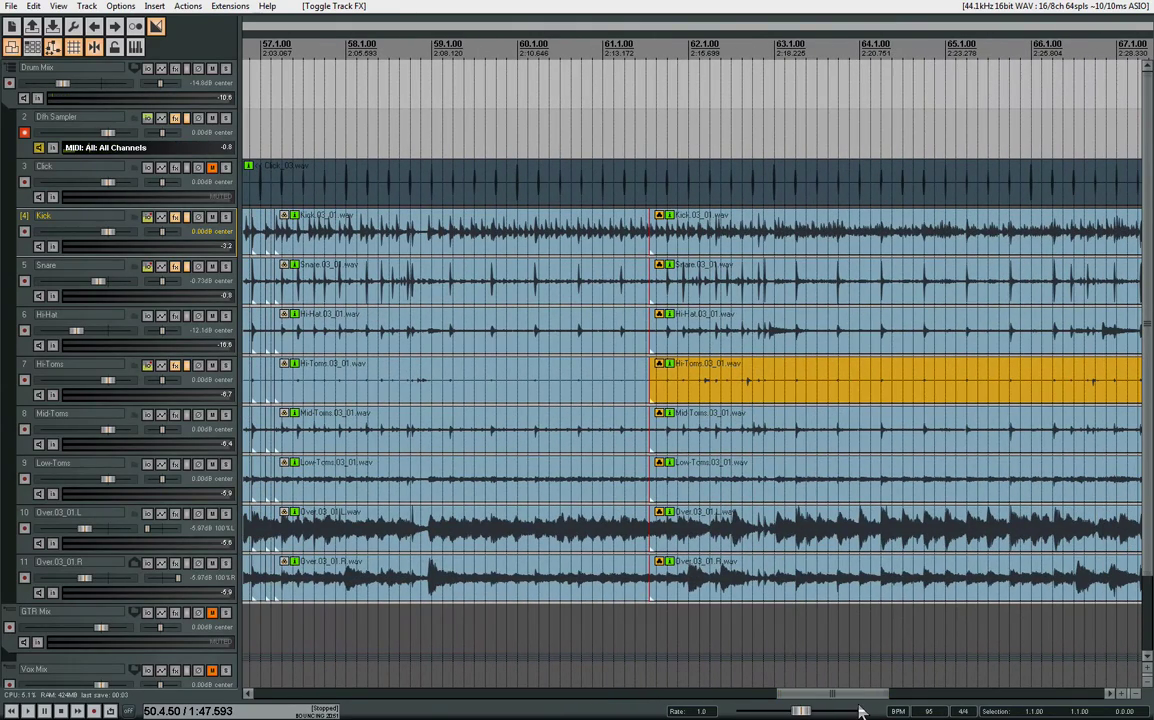
left_click(429, 49)
key("space")
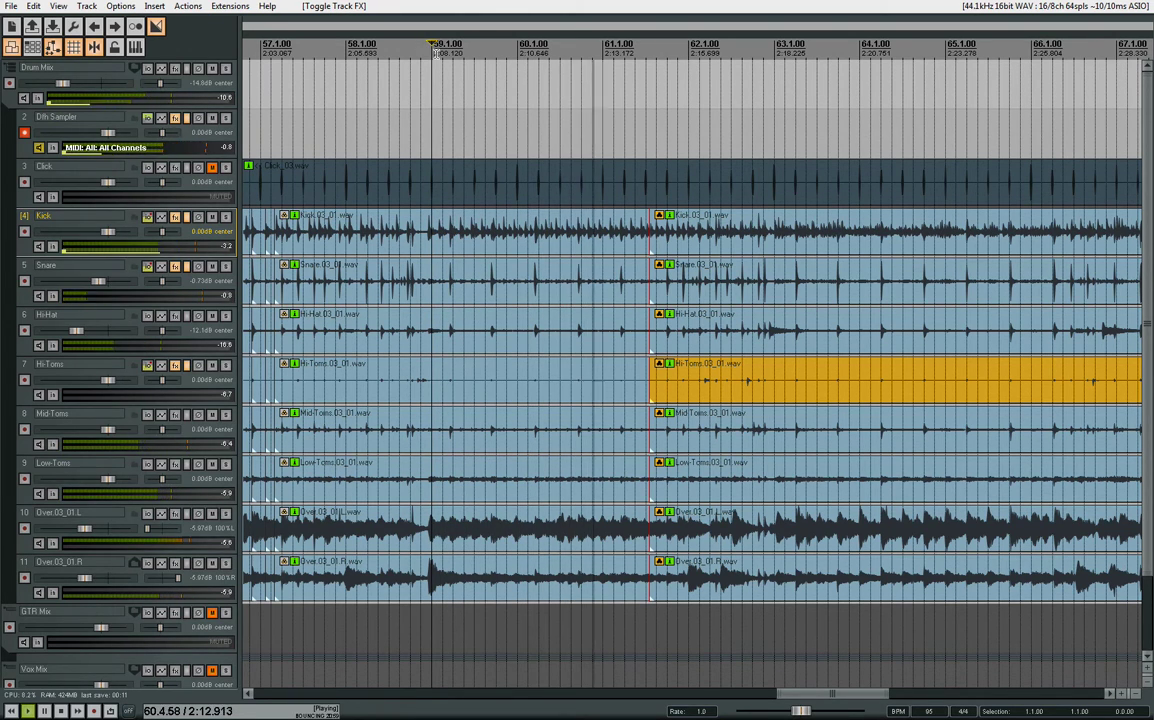
key("space")
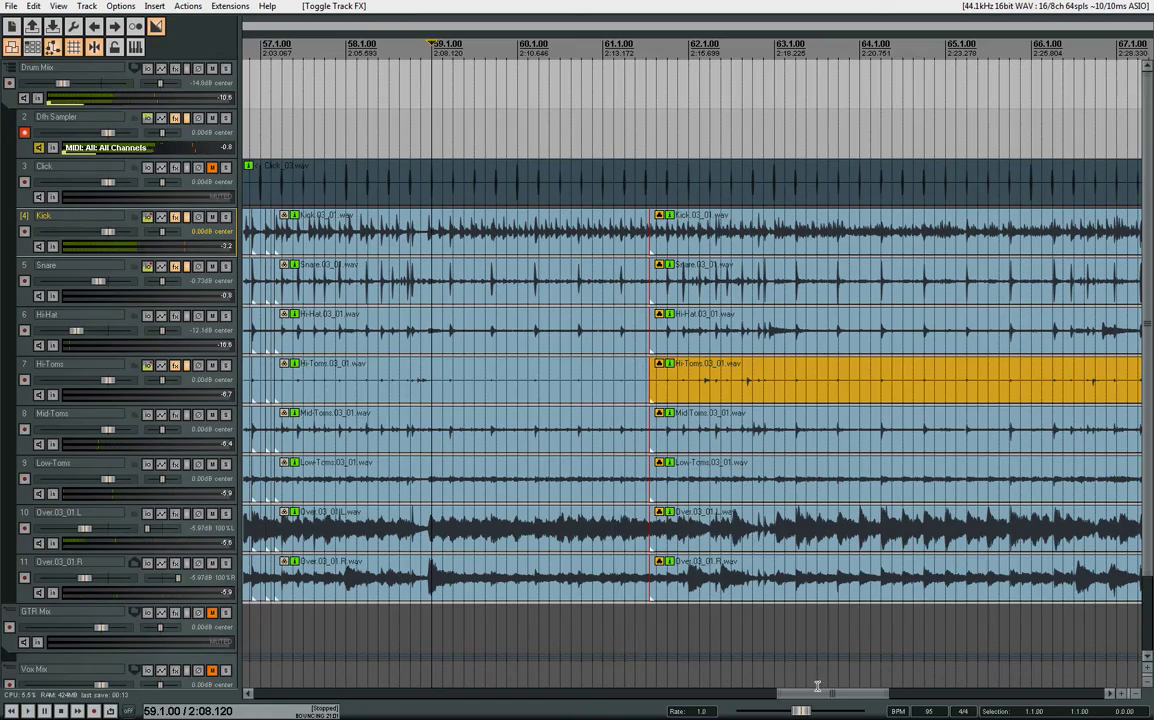
- Set the Dfh Sampler track's record mode to output (MIDI)
left_click_drag(817, 687, 707, 648)
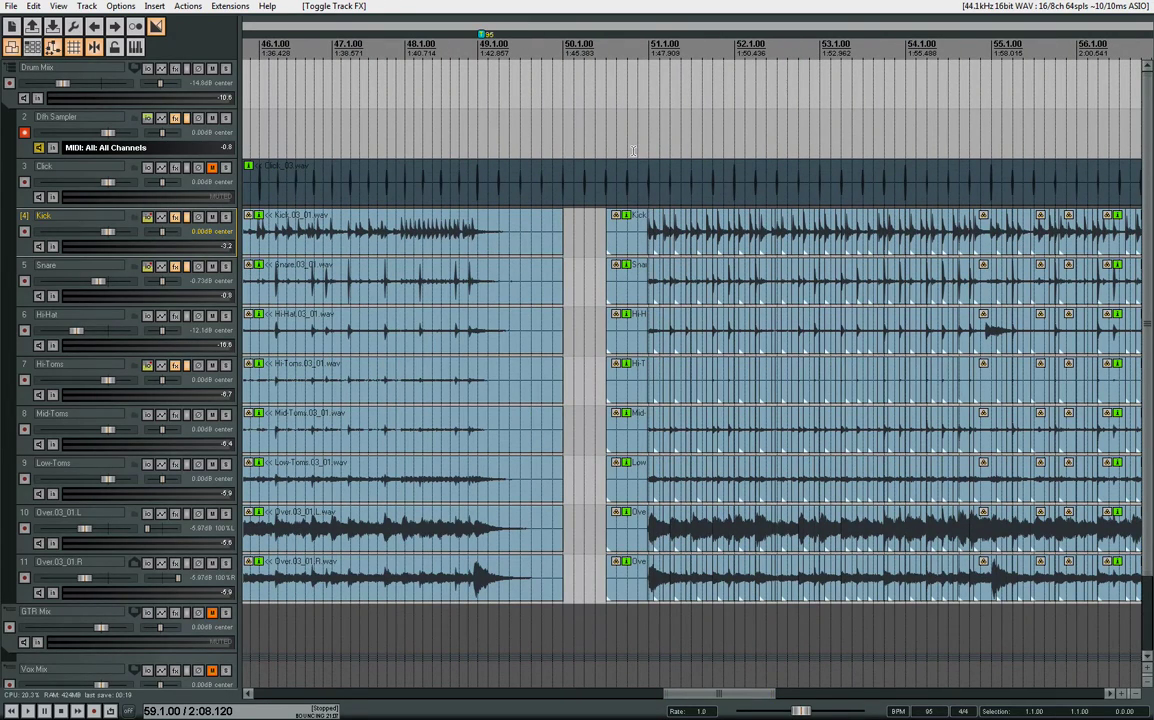
left_click_drag(681, 693, 693, 693)
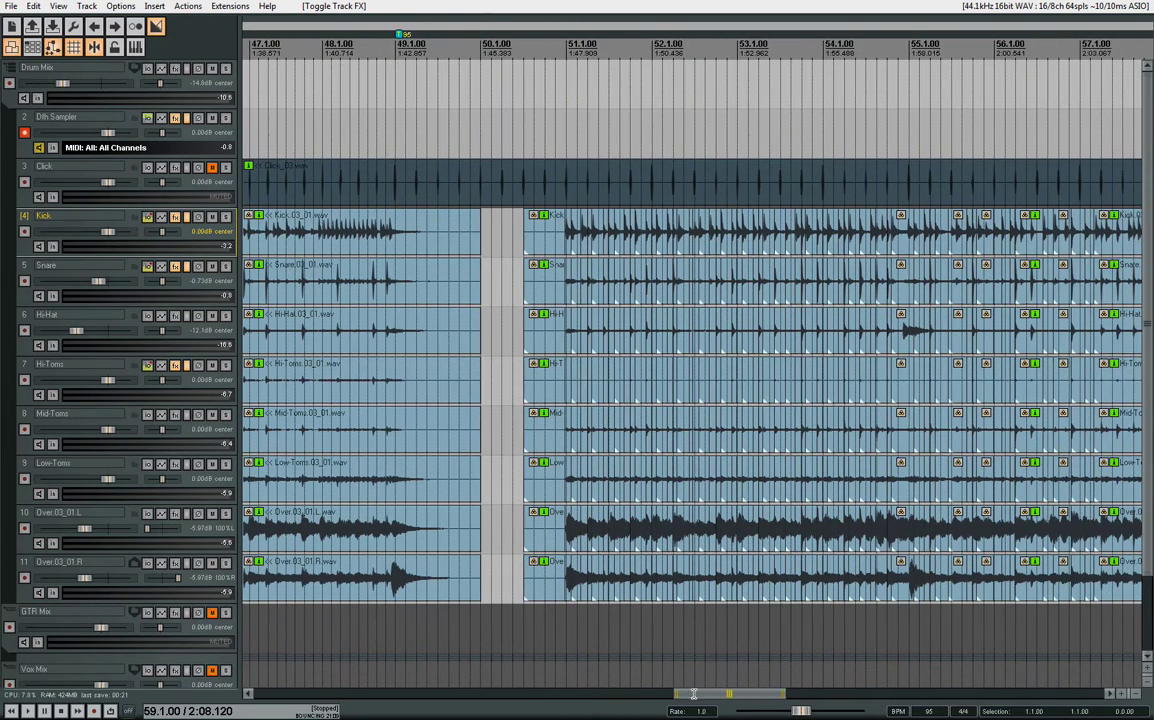
right_click(29, 149)
left_click(25, 132)
right_click(25, 132)
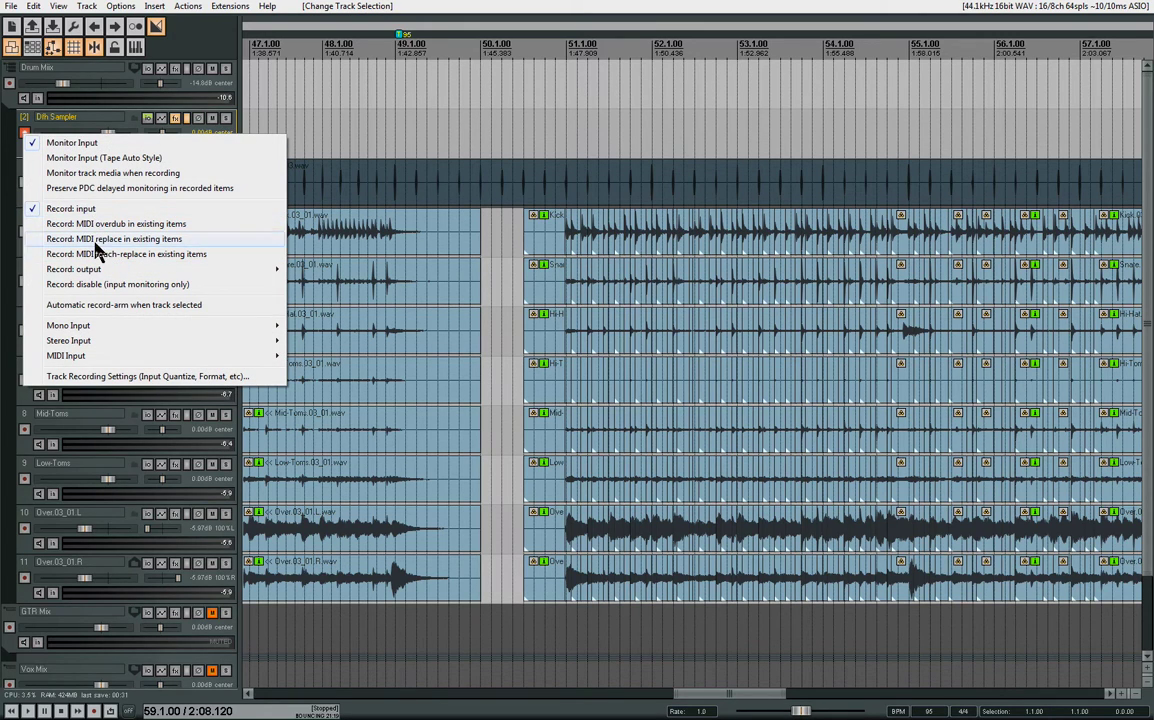
mouse_move(110, 269)
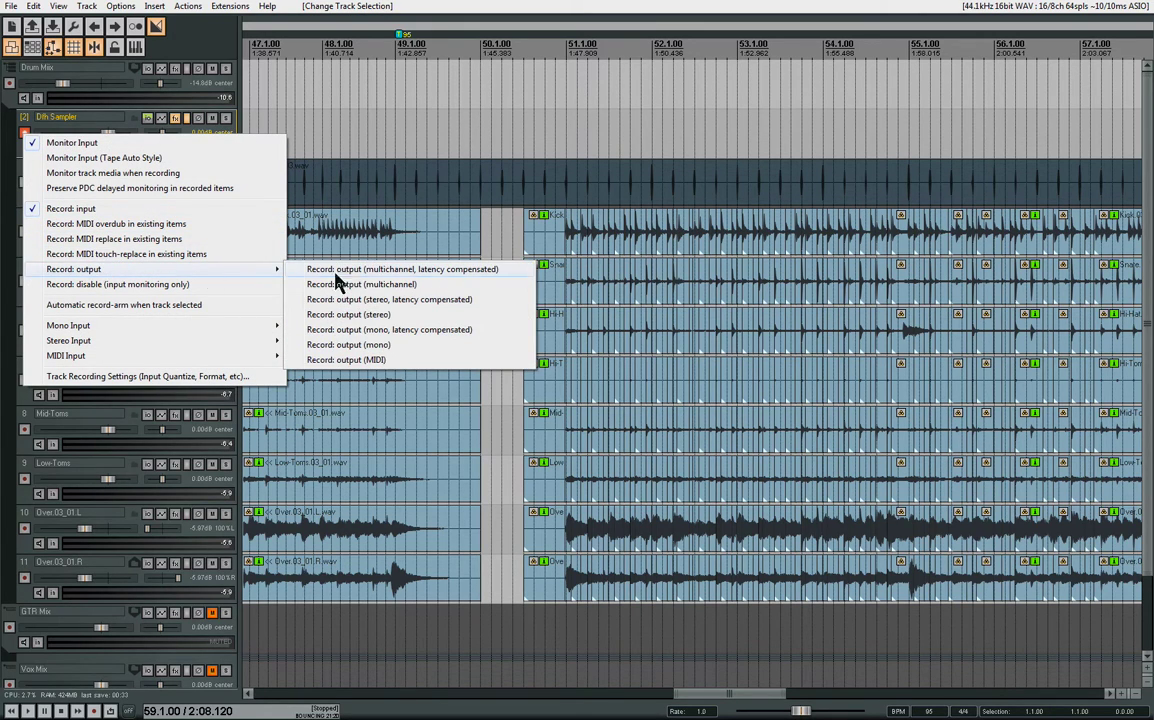
left_click(365, 360)
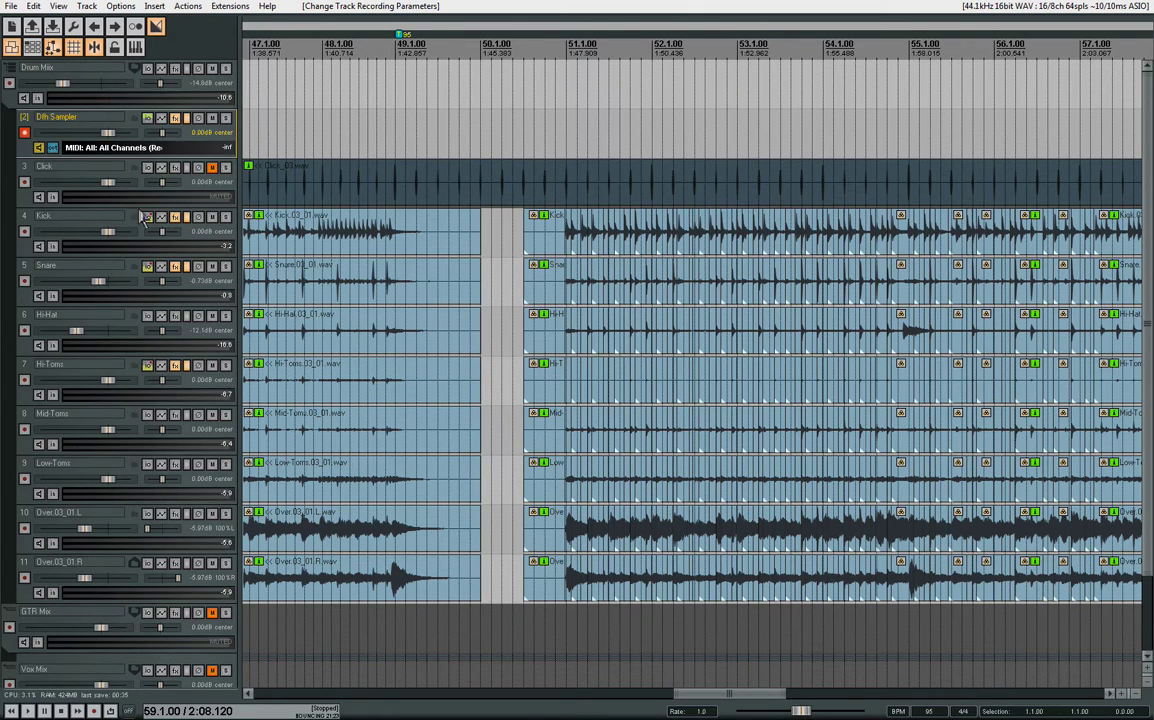
- Make a time selection from 50.4.50 to 55.3.50 and record the Dfh Sampler track's MIDI output until about bar 55
left_click_drag(556, 52, 961, 53)
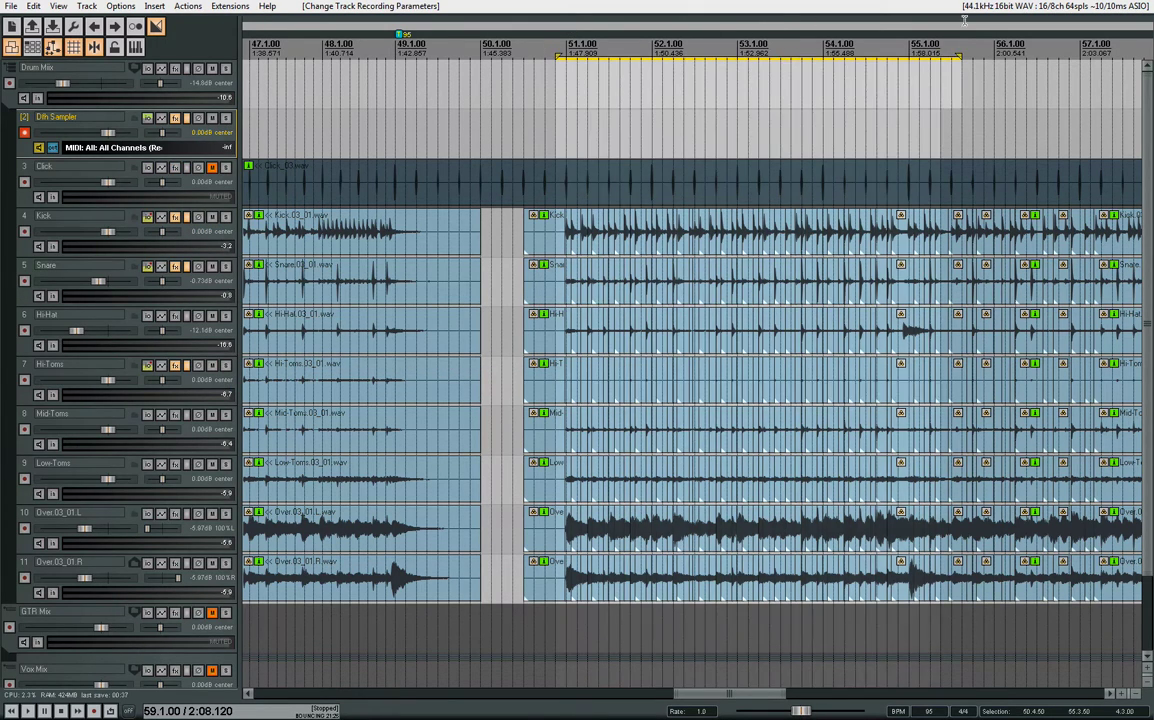
left_click(94, 711)
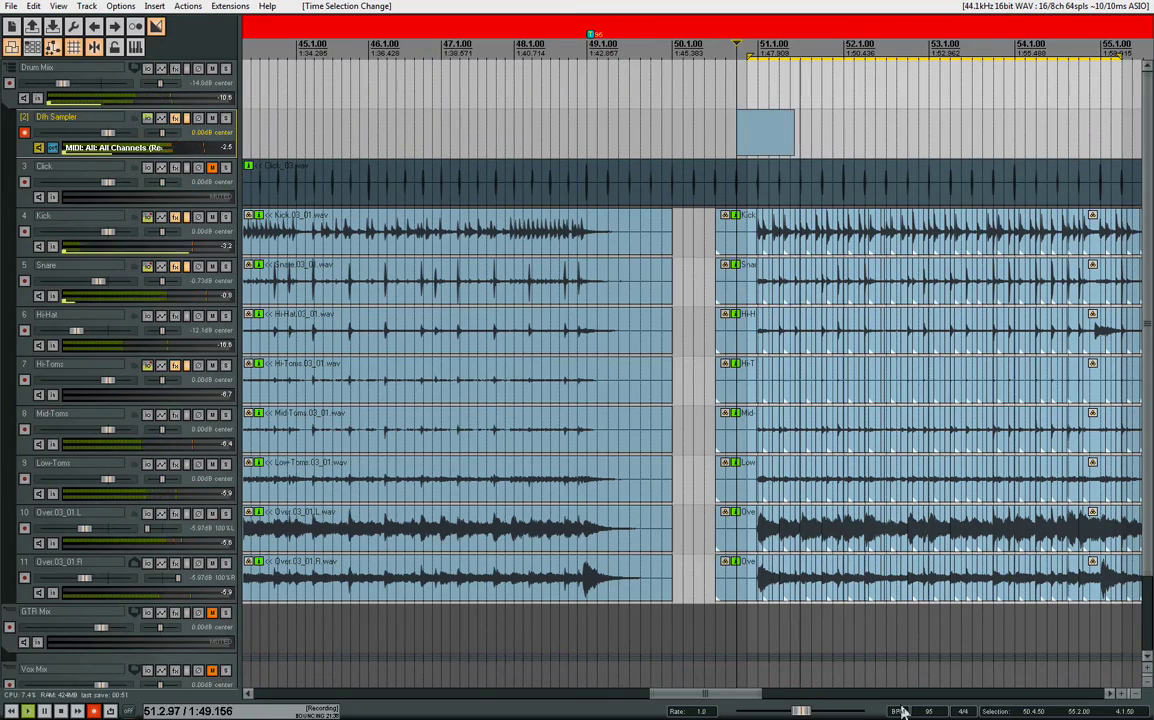
left_click_drag(728, 693, 758, 693)
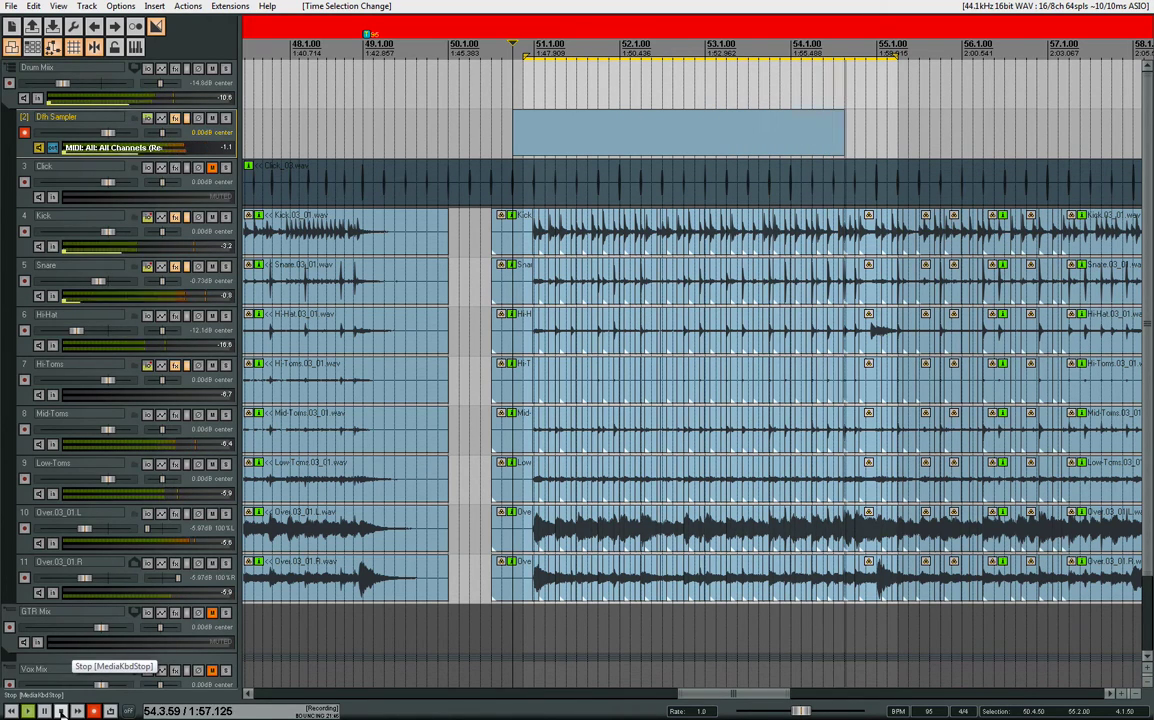
left_click(60, 711)
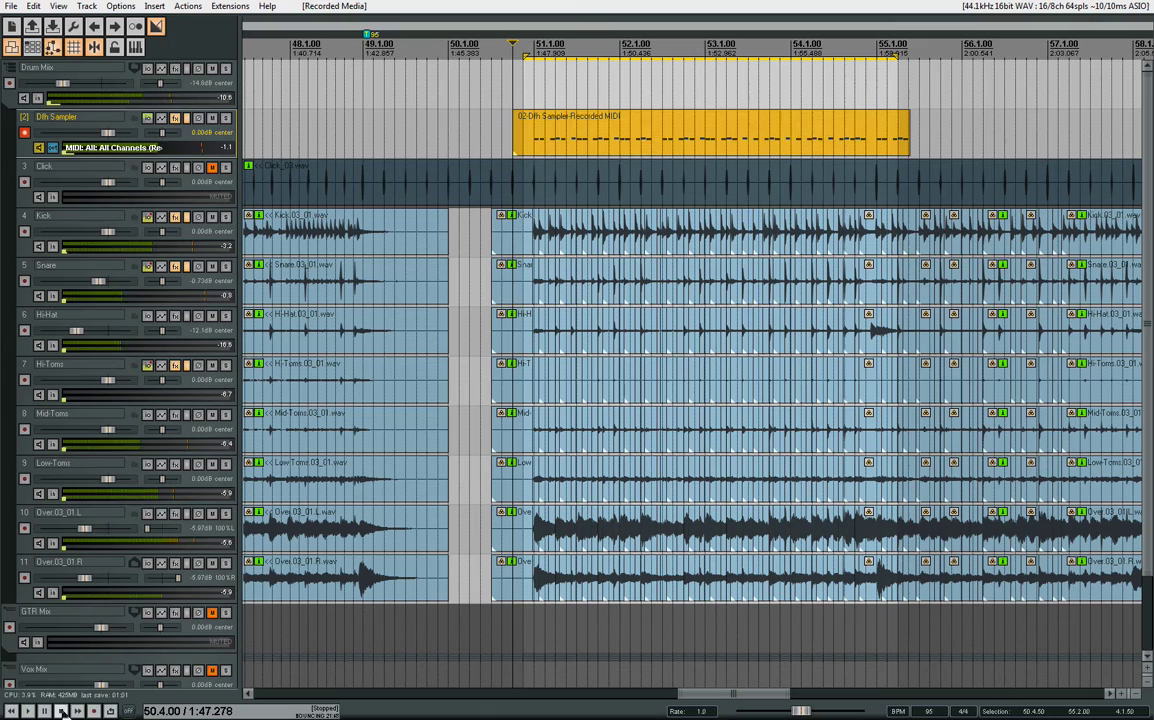
- Check the recorded Dfh Sampler notes against the drum hits from bar 51 and open the item in the MIDI editor
left_click(535, 143)
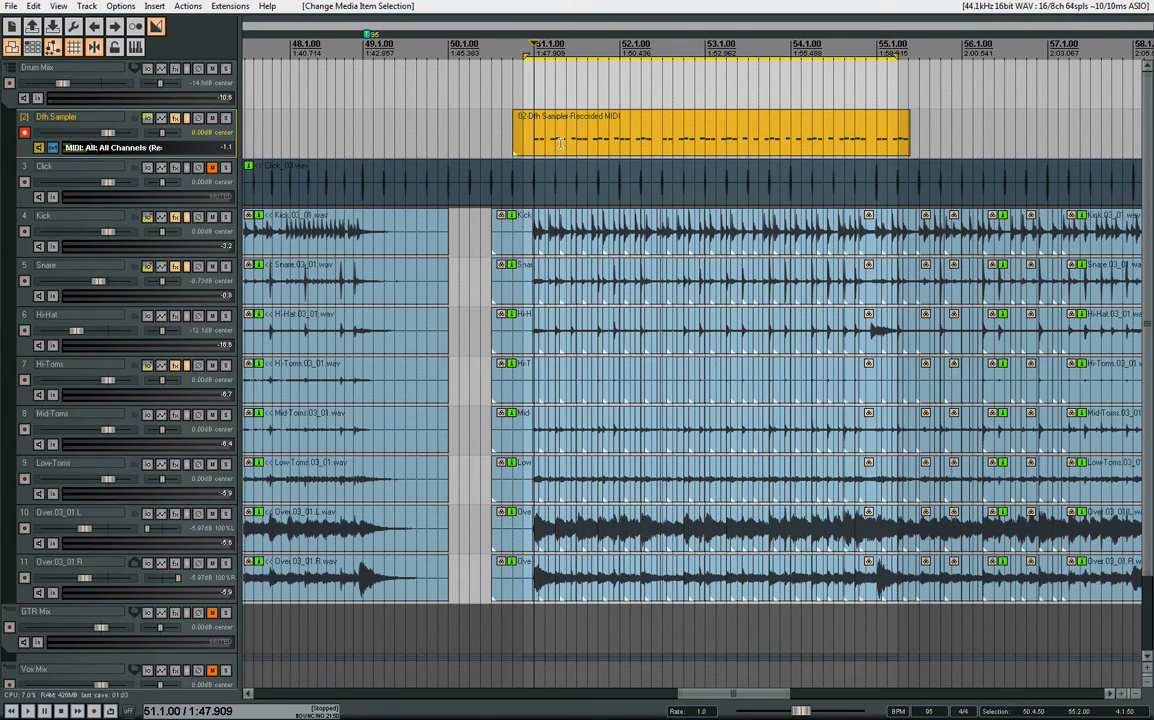
scroll(594, 133, "up", 5)
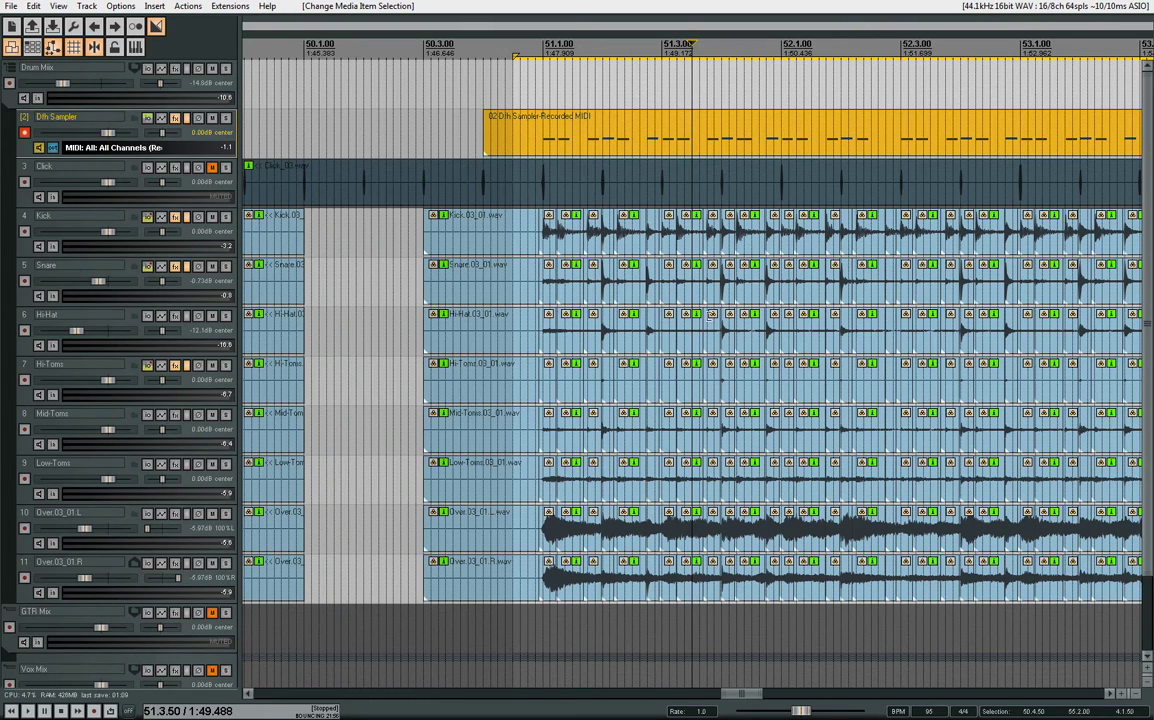
left_click(543, 141)
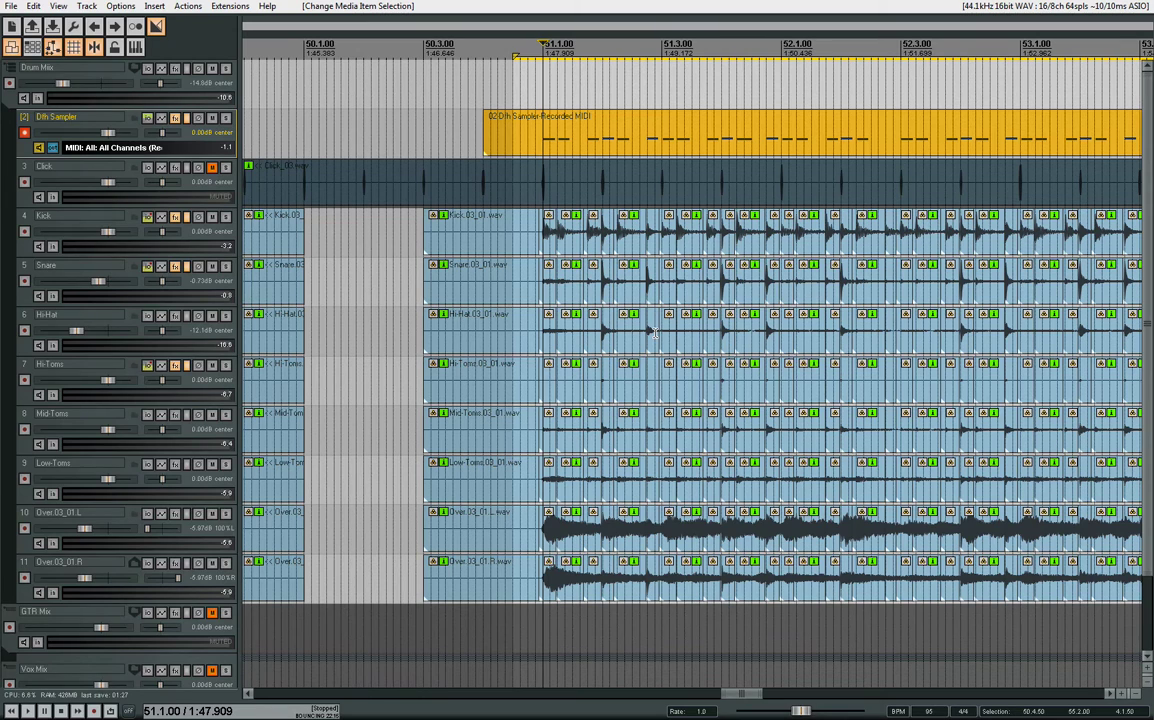
left_click(548, 138)
double_click(556, 138)
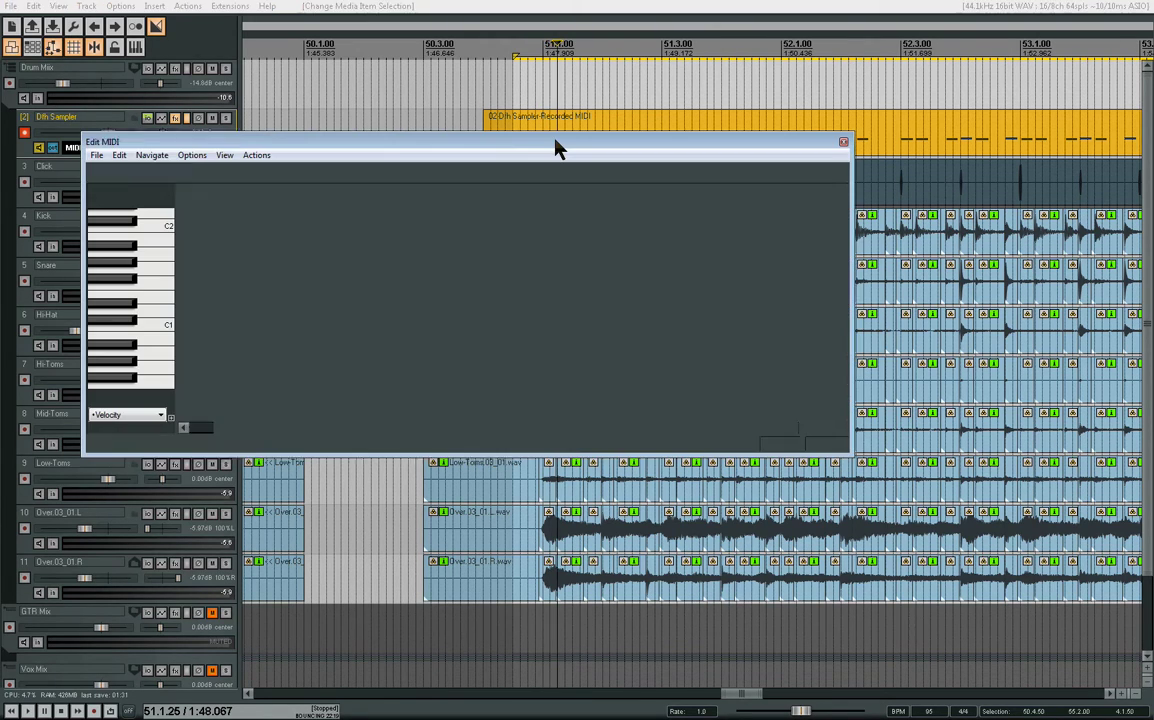
left_click_drag(528, 152, 672, 332)
scroll(604, 443, "up", 6)
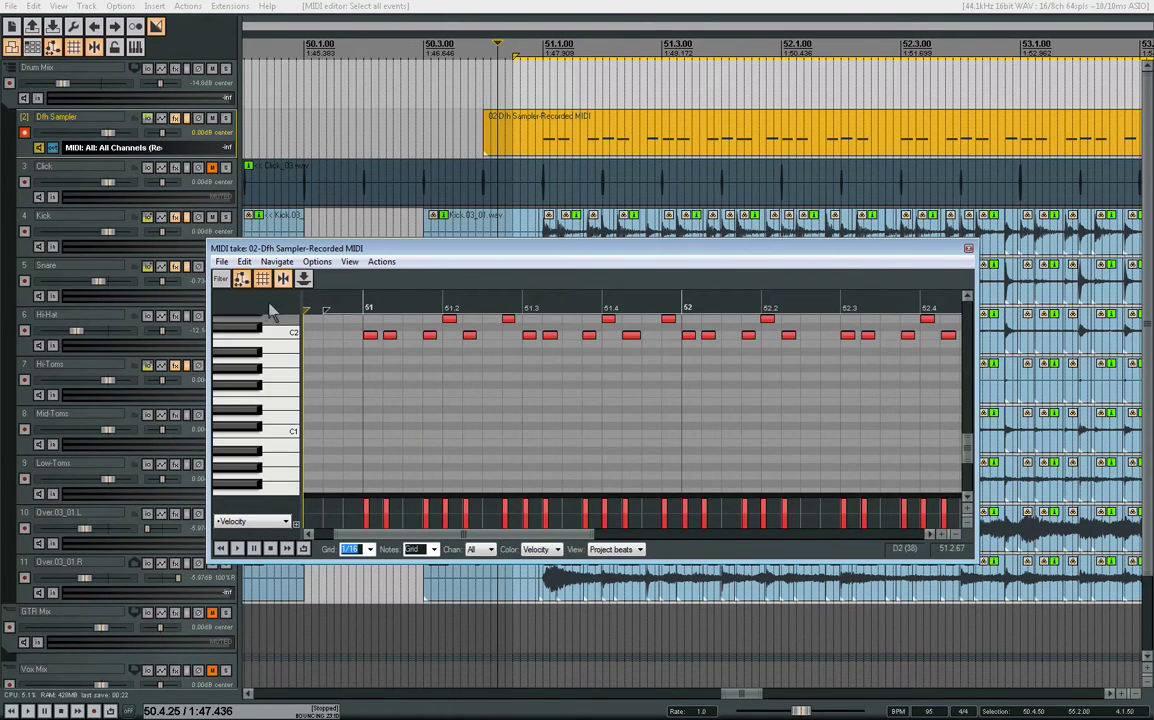
- Quantize the position of all recorded notes to the 1/16 grid at 100% strength with overlaps fixed
left_click(244, 261)
left_click(282, 502)
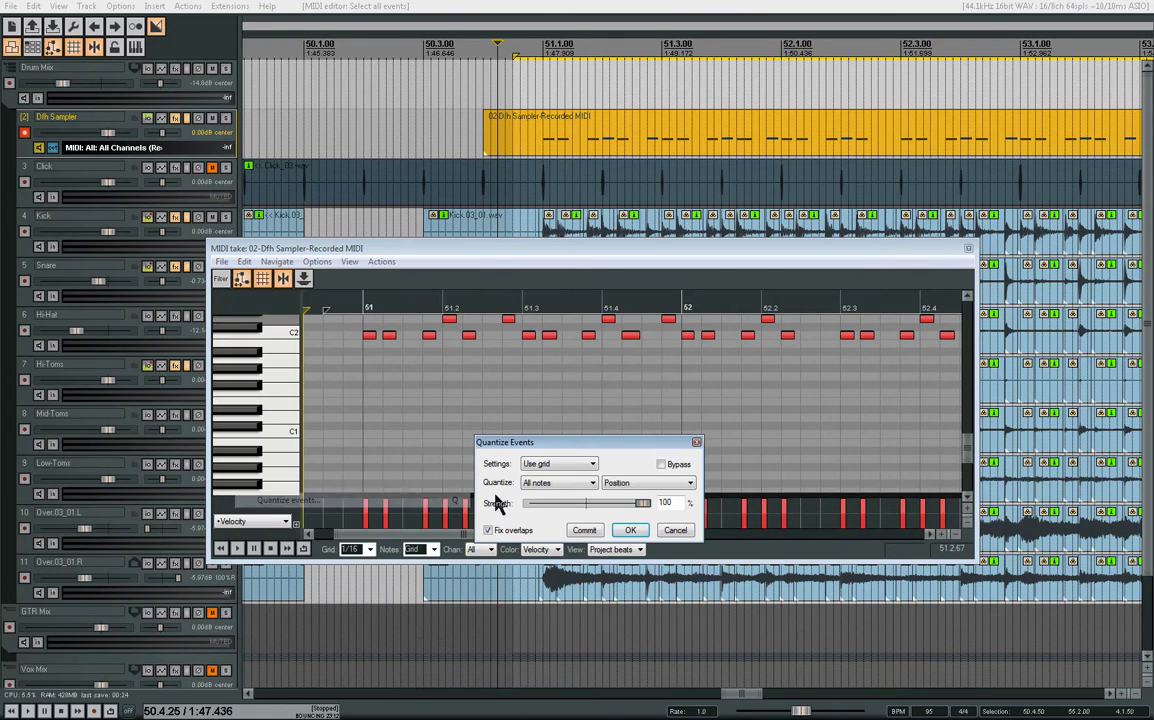
left_click(634, 531)
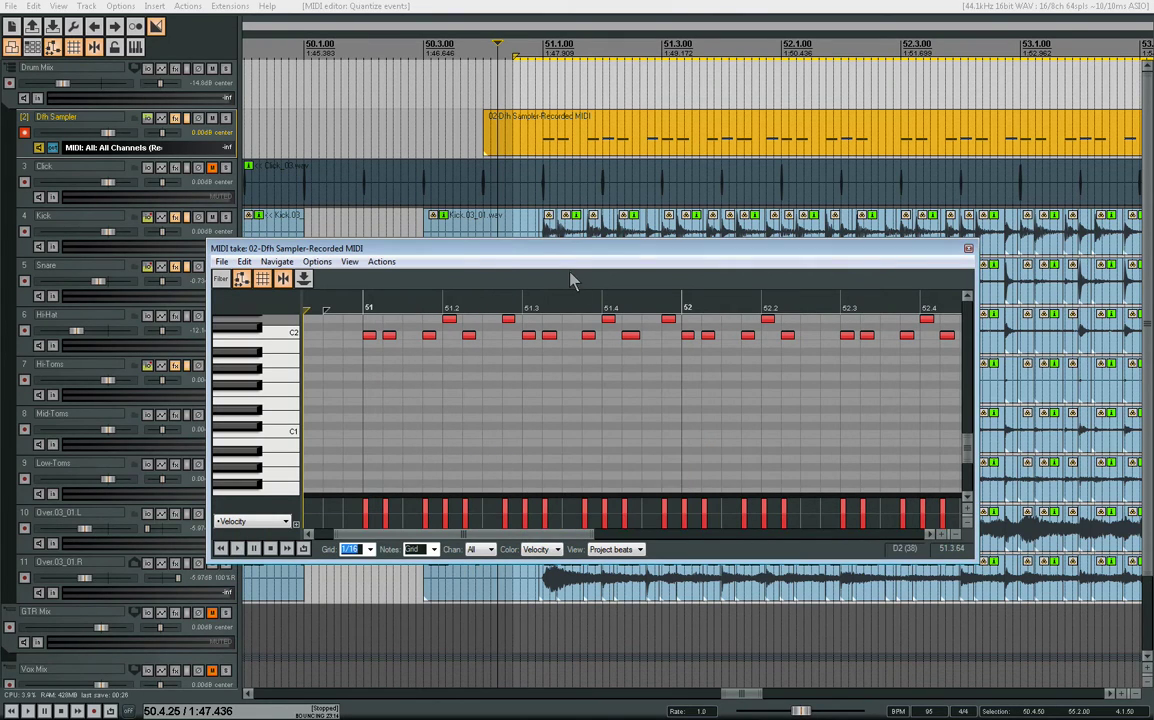
- Play the quantized notes from 50.4.37 with the Kick, Snare and Hi-Toms tracks muted, stop playback and close the MIDI editor
left_click(503, 50)
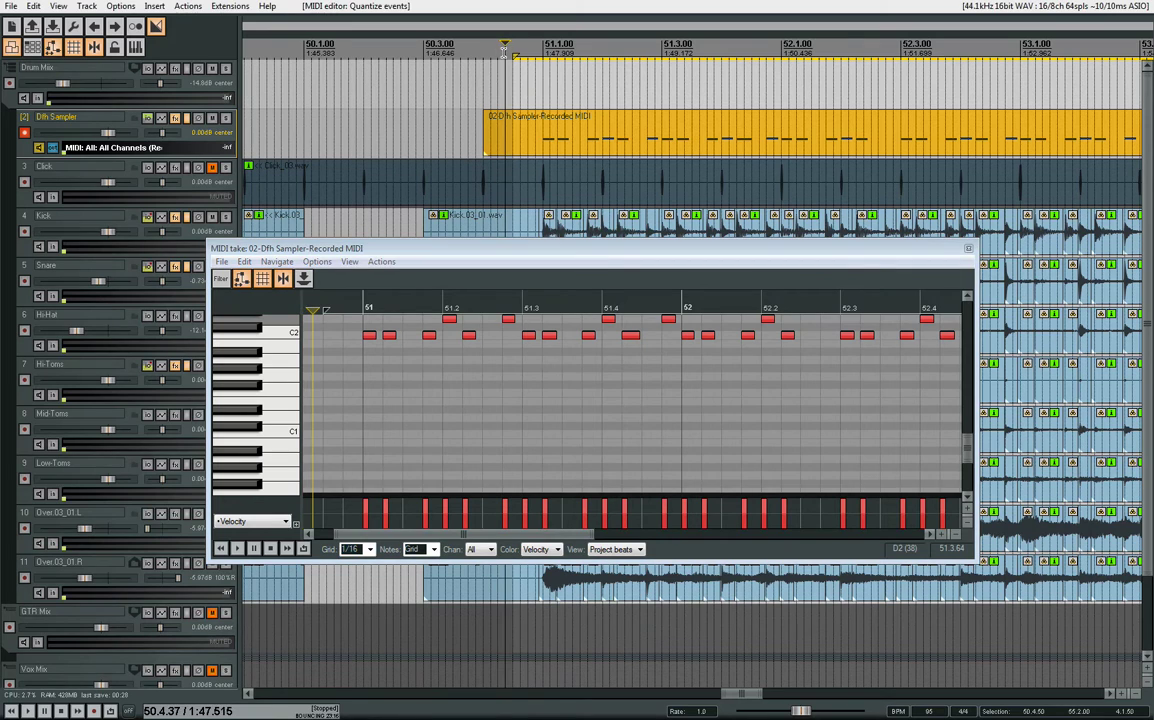
key("space")
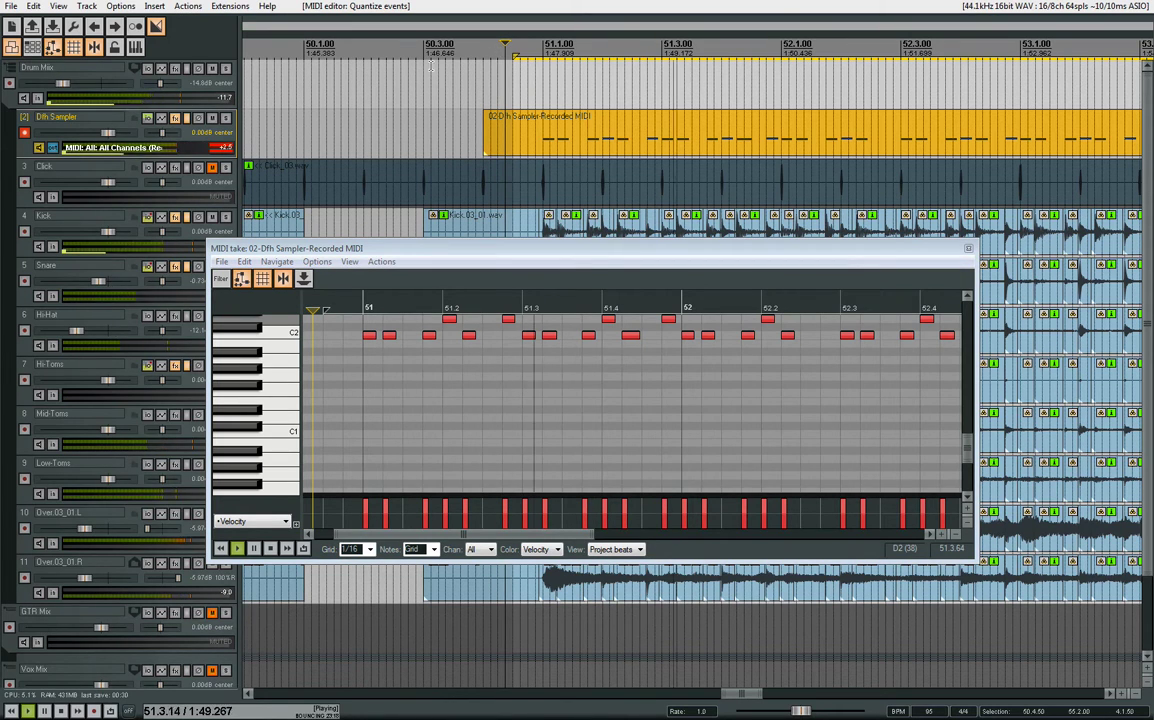
left_click(226, 217)
left_click_drag(226, 250, 309, 284)
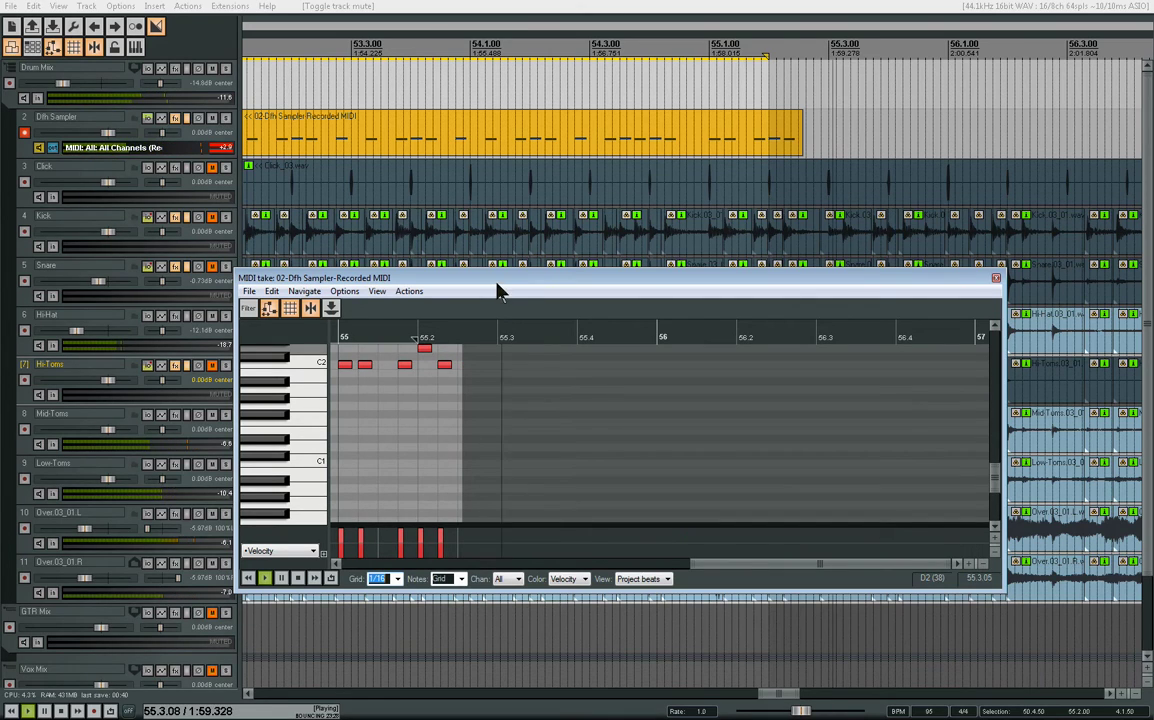
left_click(436, 412)
key("space")
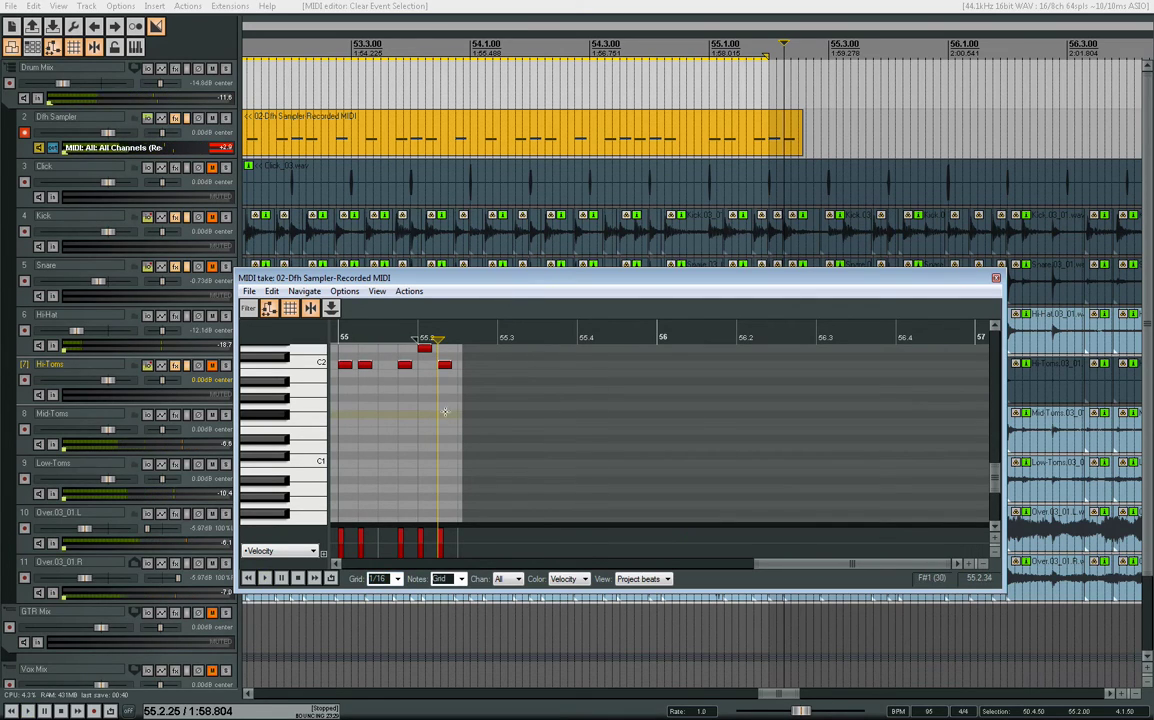
left_click(996, 279)
scroll(771, 138, "down", 5)
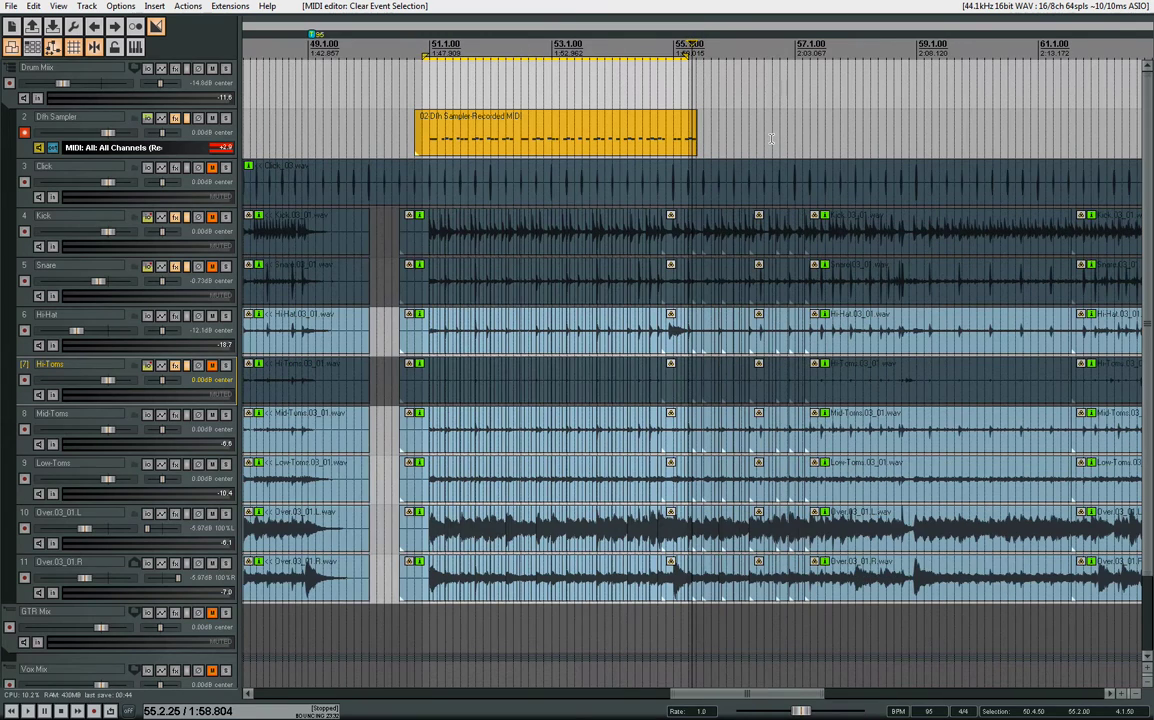
- Choose an output recording mode for the Dfh Sampler track
right_click(24, 132)
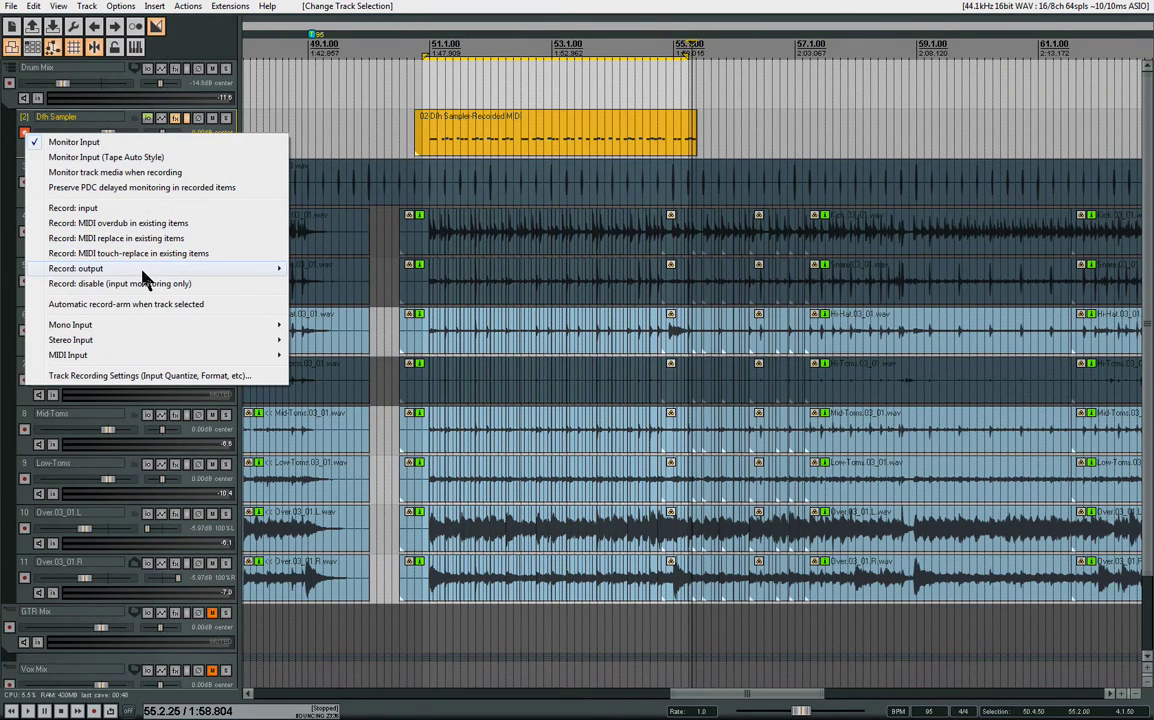
mouse_move(135, 270)
left_click(350, 358)
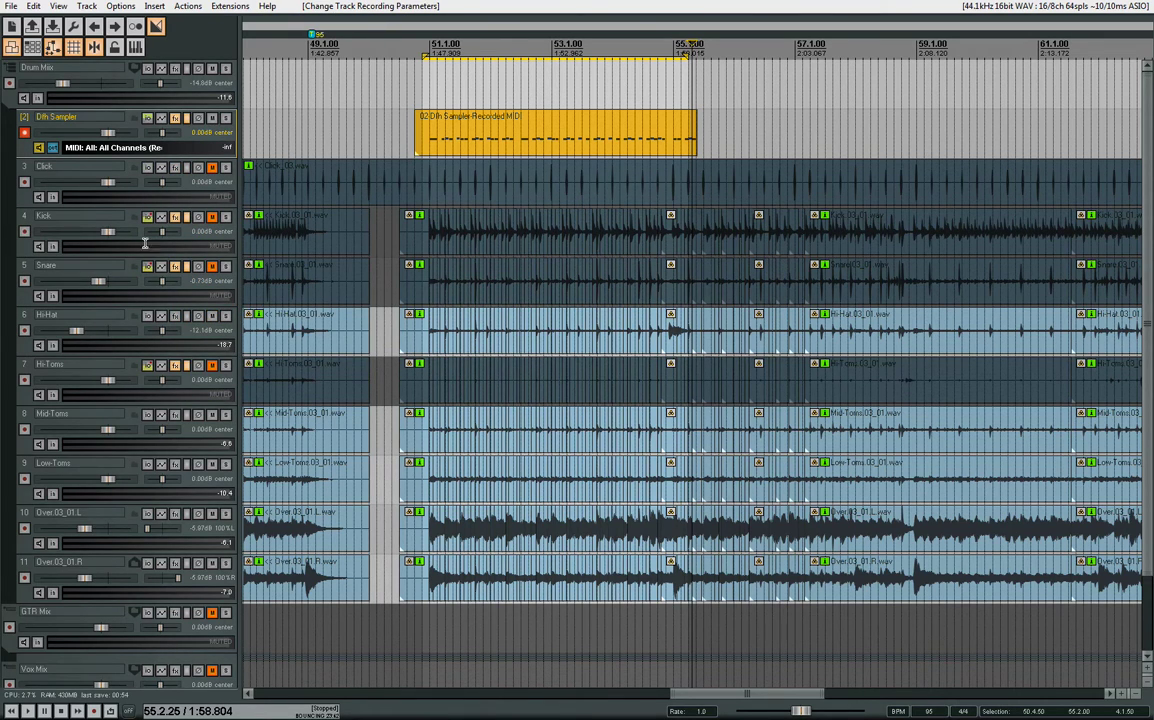
- Reopen the recorded Dfh Sampler MIDI item, try moving the C2 note just after 52.3, and close the editor
double_click(551, 137)
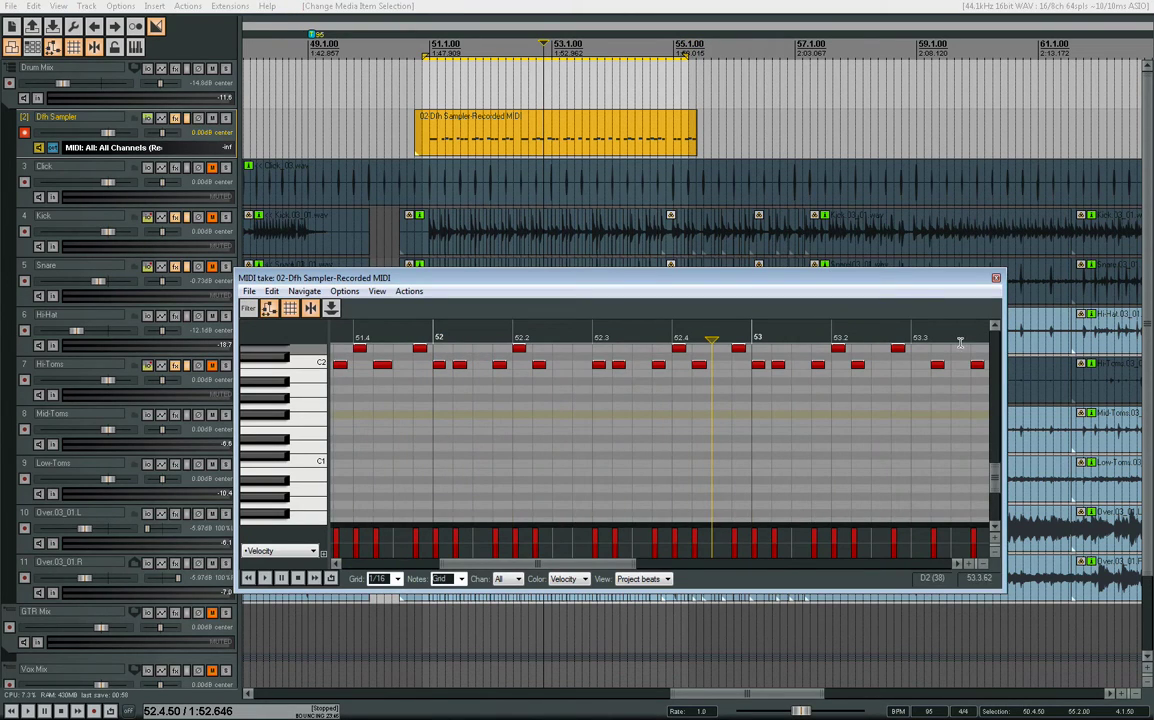
left_click_drag(907, 281, 946, 257)
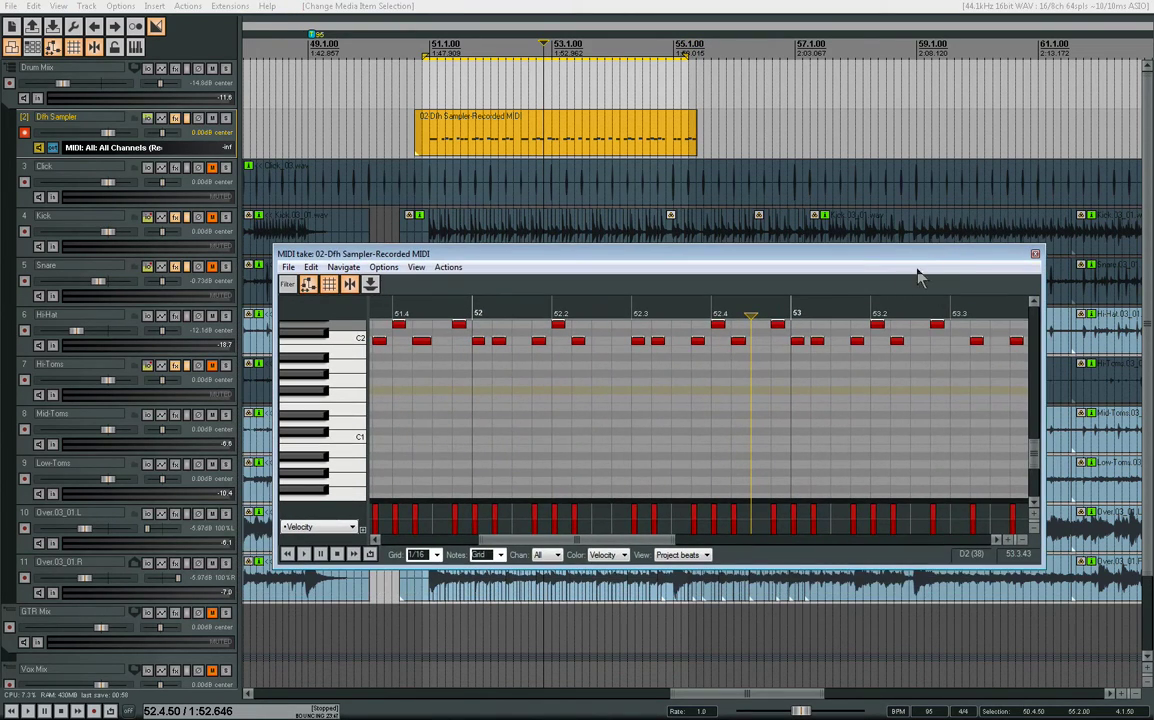
left_click(664, 347)
left_click_drag(664, 347, 658, 341)
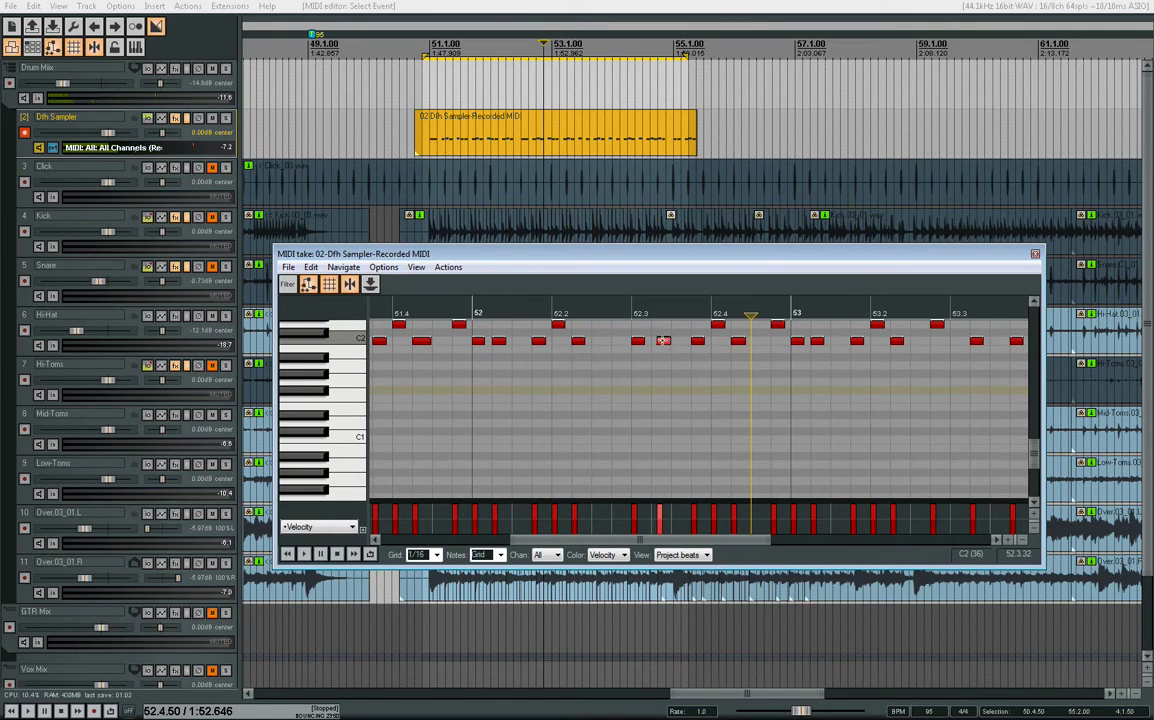
left_click(1035, 254)
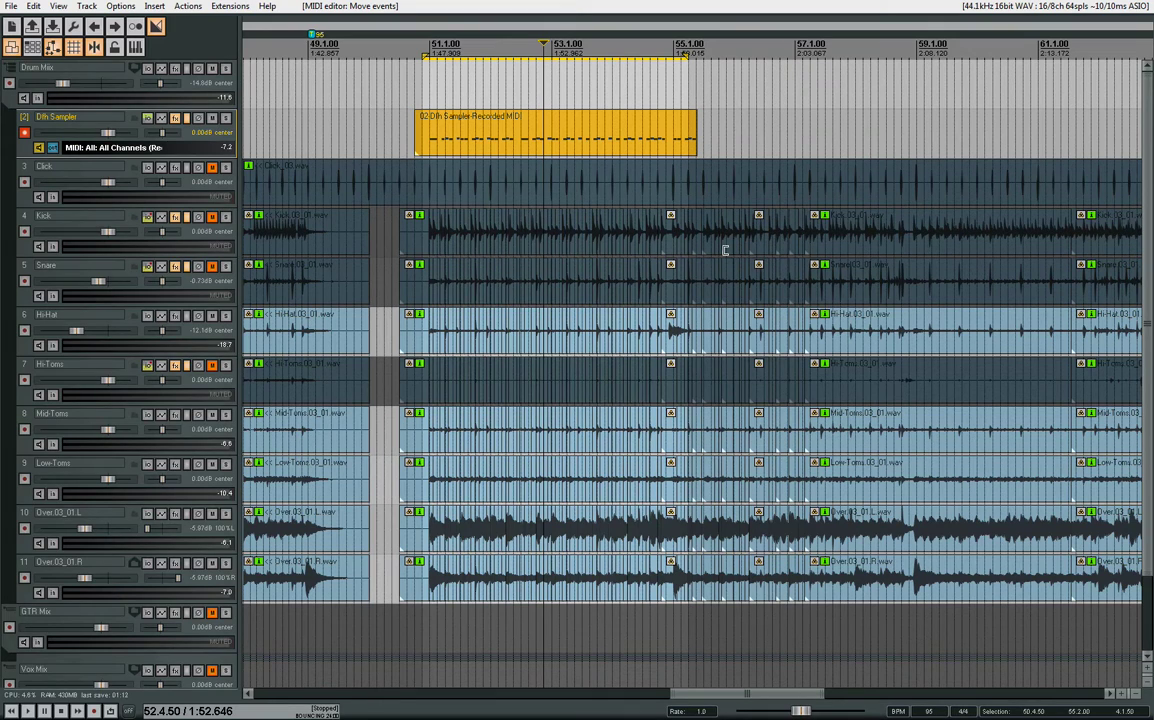